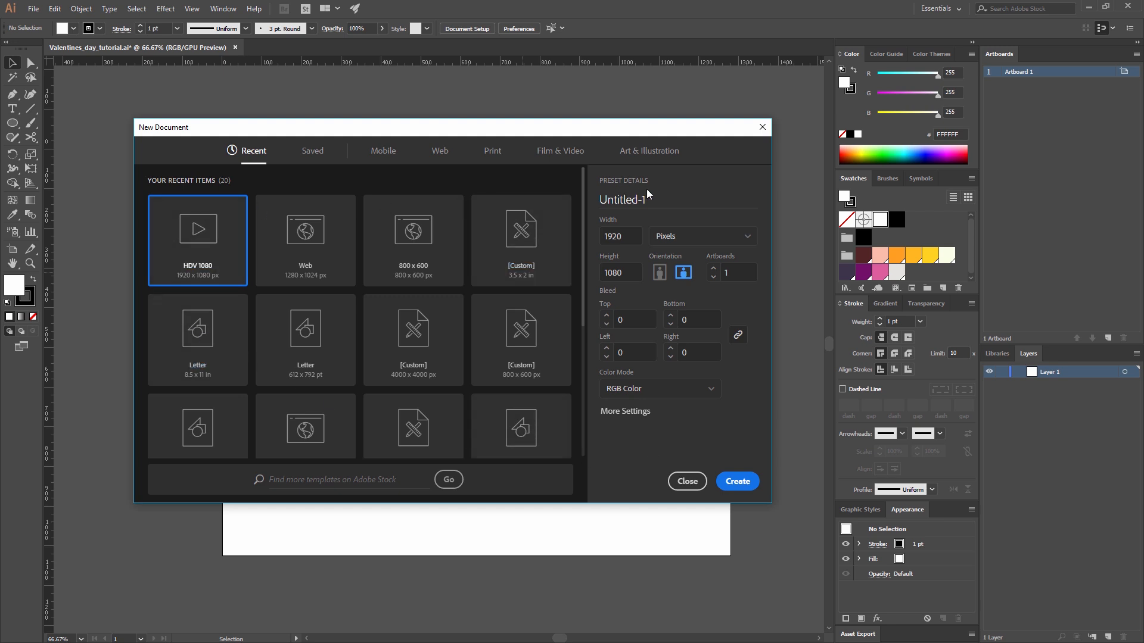
# Choose the 1280 x 1024 px Web preset for a new document and dismiss the dialog.
pyautogui.click(339, 264)
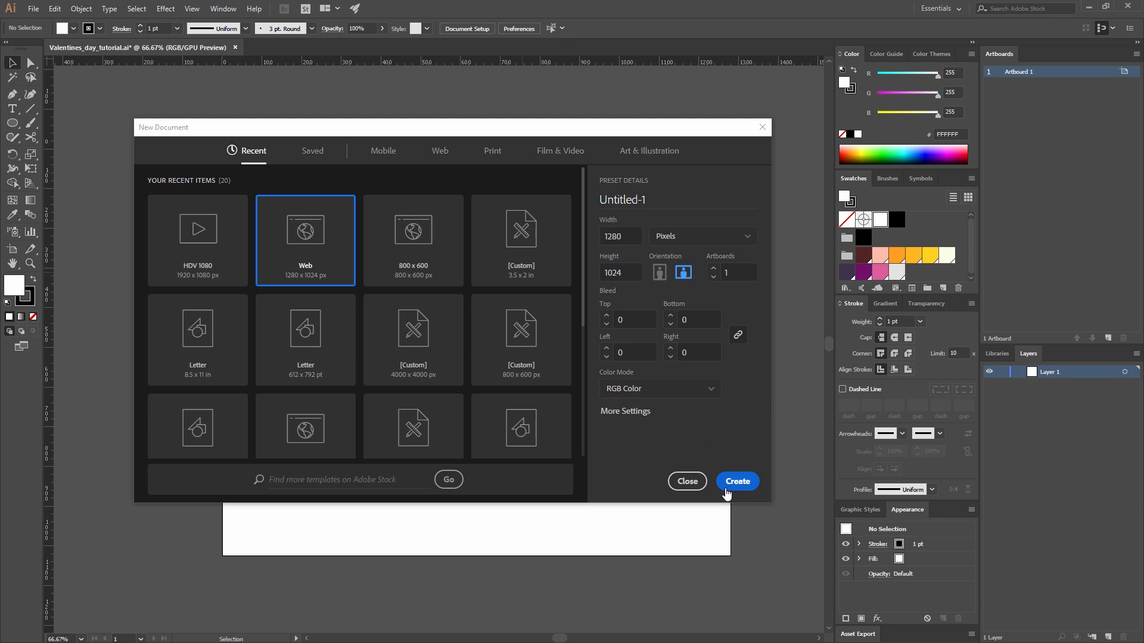
pyautogui.click(686, 480)
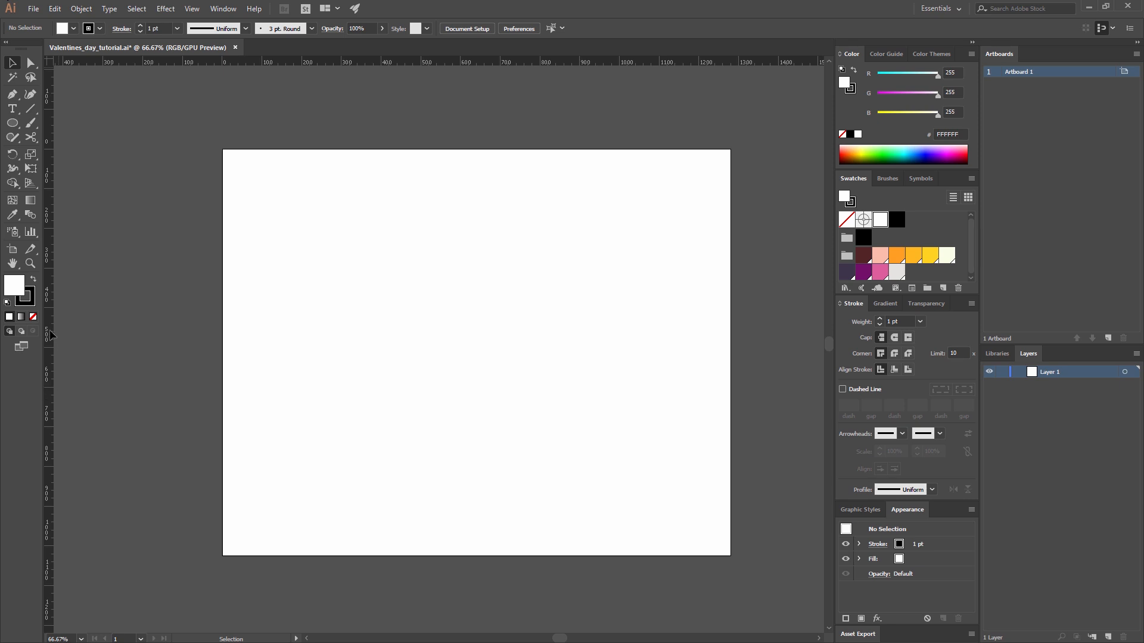
# Tear off the group of shape tools as a floating palette above the artboard.
pyautogui.click(12, 117)
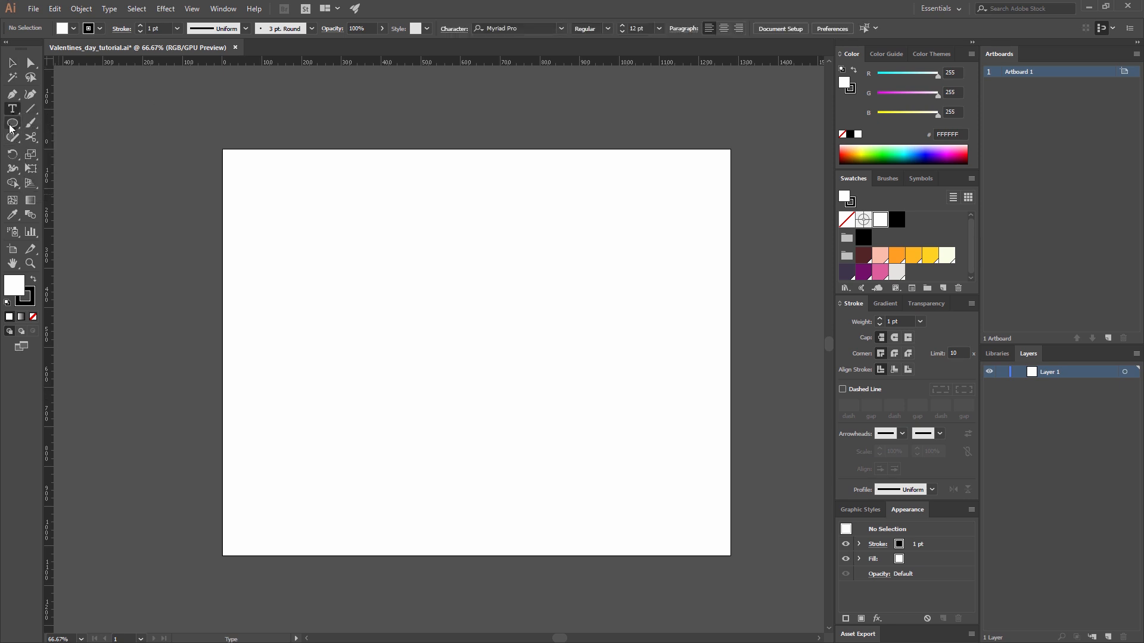
pyautogui.click(12, 124)
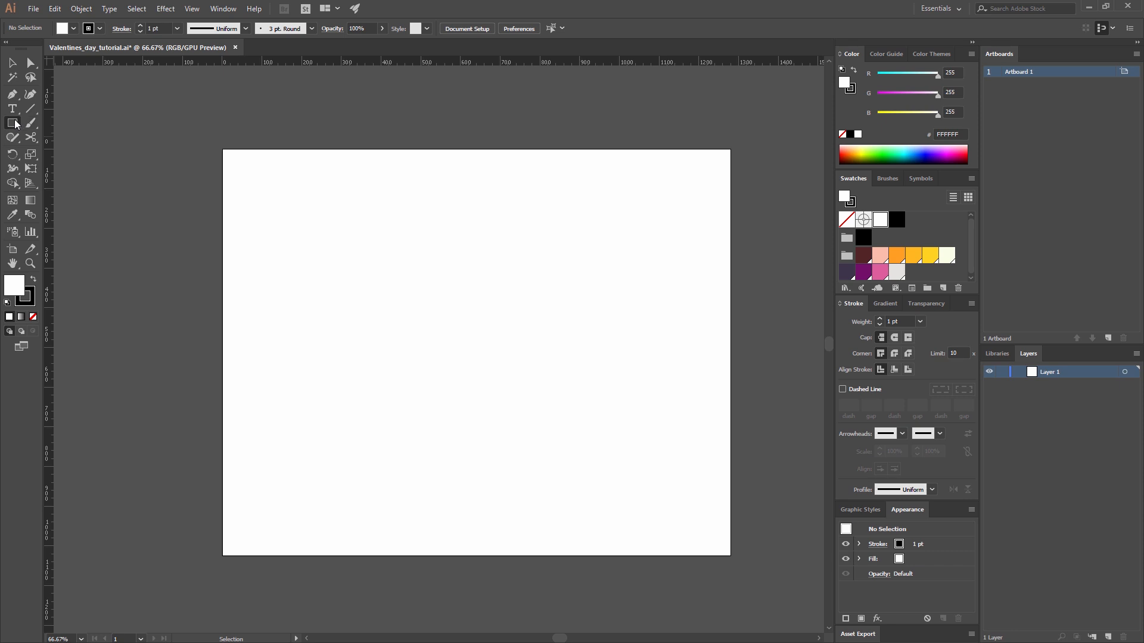
pyautogui.click(15, 122)
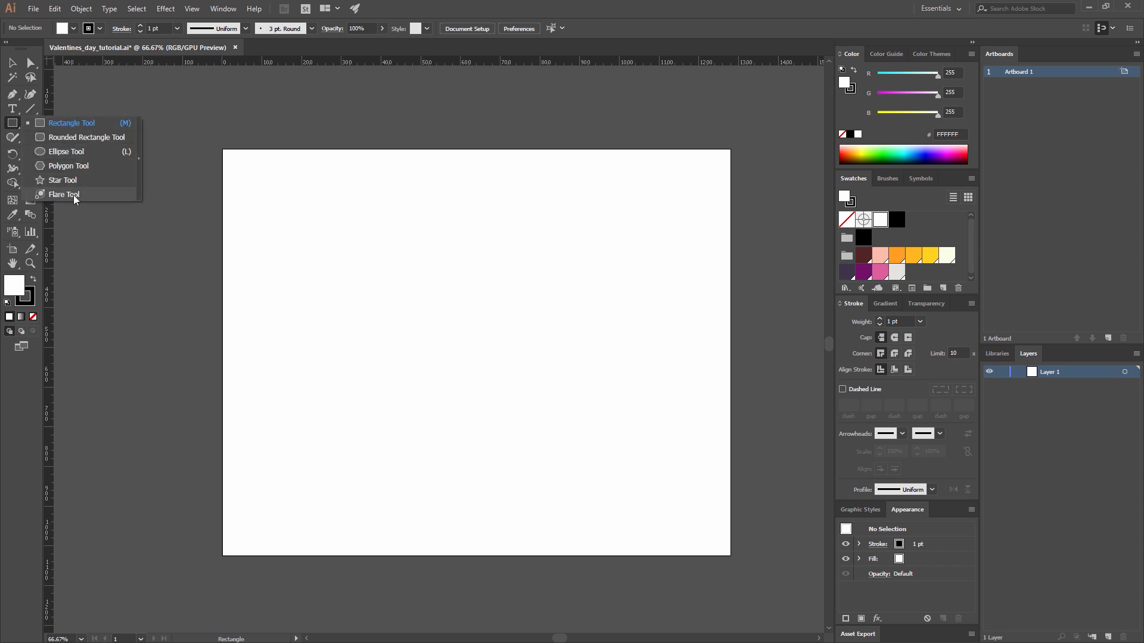
pyautogui.click(138, 169)
pyautogui.moveTo(68, 130); pyautogui.dragTo(269, 99)
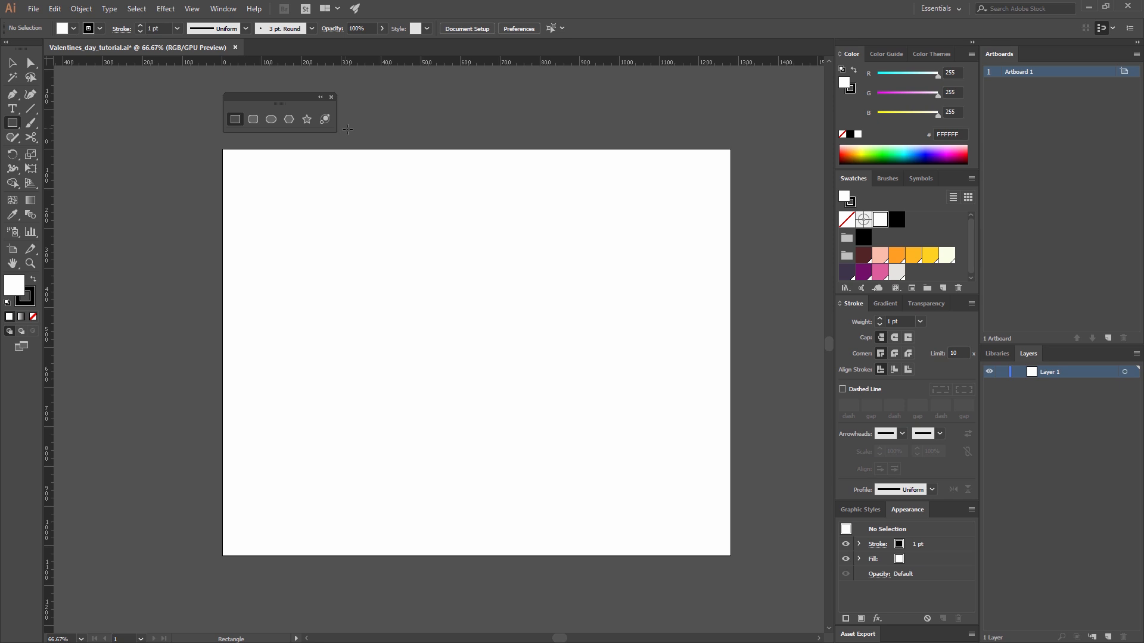
# Create a circle of 305 px on the artboard with the Ellipse tool, keeping width and height linked.
pyautogui.click(272, 120)
pyautogui.click(404, 263)
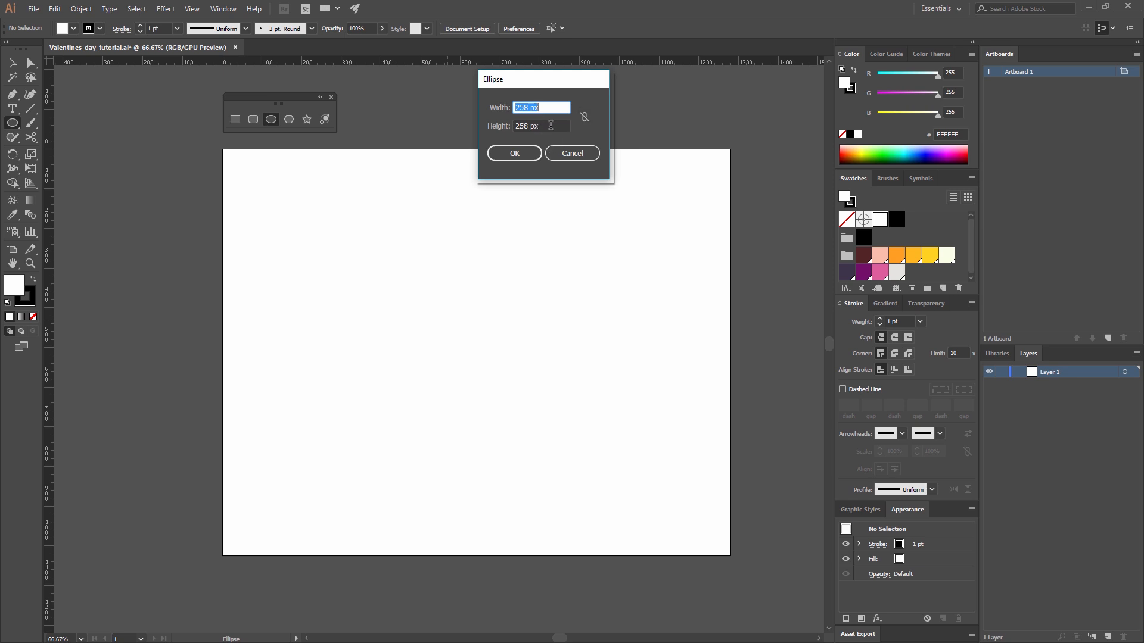
pyautogui.click(583, 119)
pyautogui.doubleClick(538, 105)
pyautogui.write('305')
pyautogui.click(514, 154)
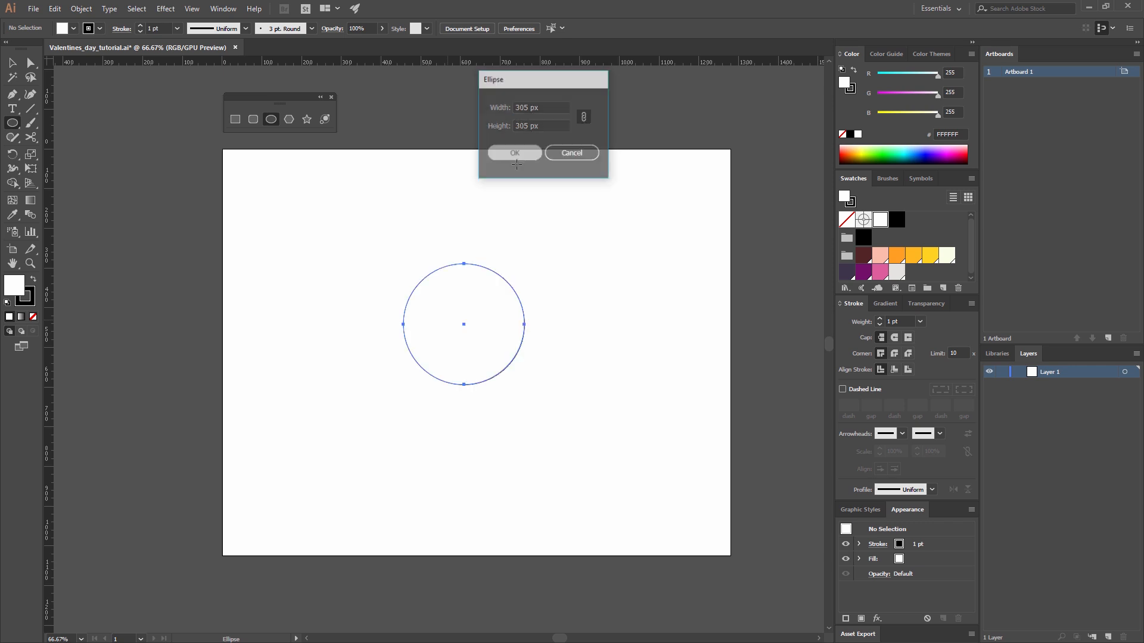
# Add two more circles near the first one, 289 px and 258 px in diameter.
pyautogui.click(499, 218)
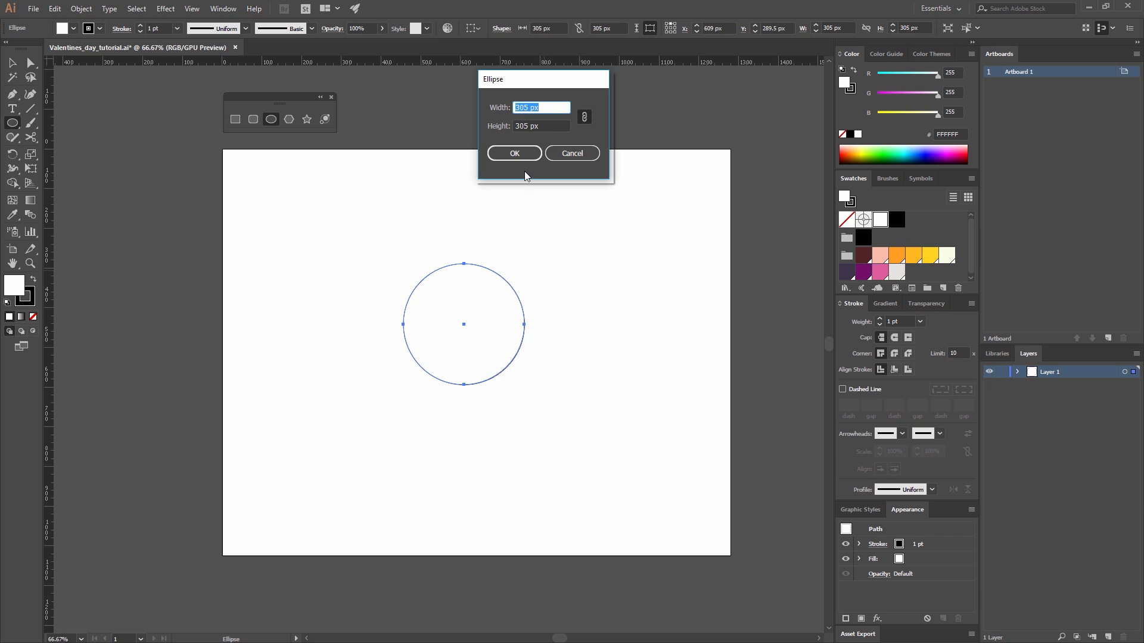
pyautogui.write('289')
pyautogui.click(523, 158)
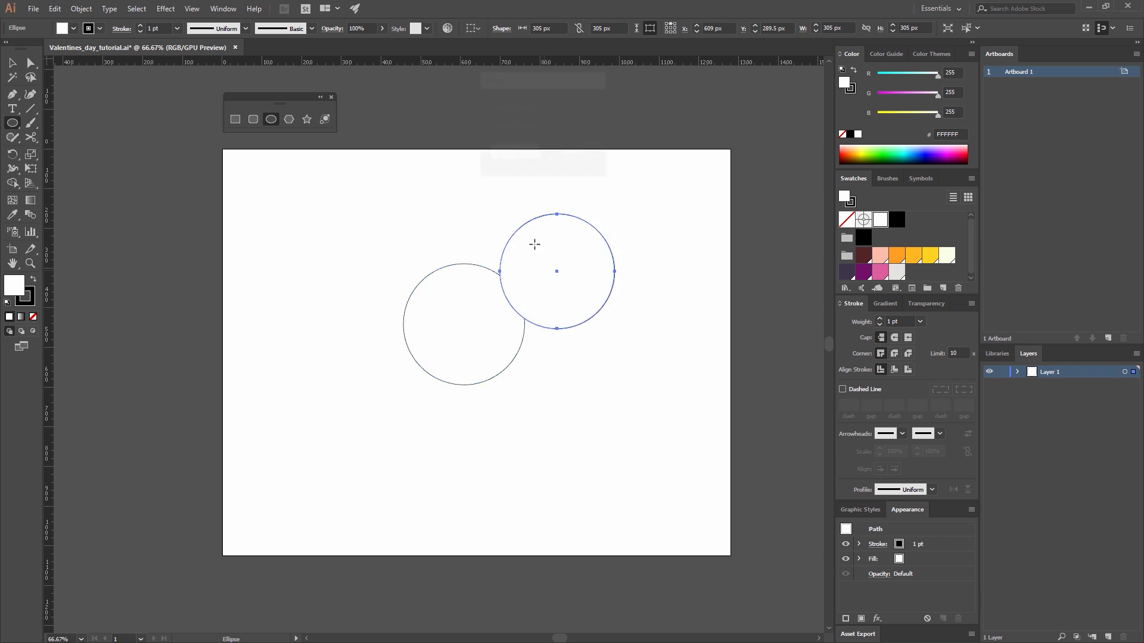
pyautogui.click(491, 226)
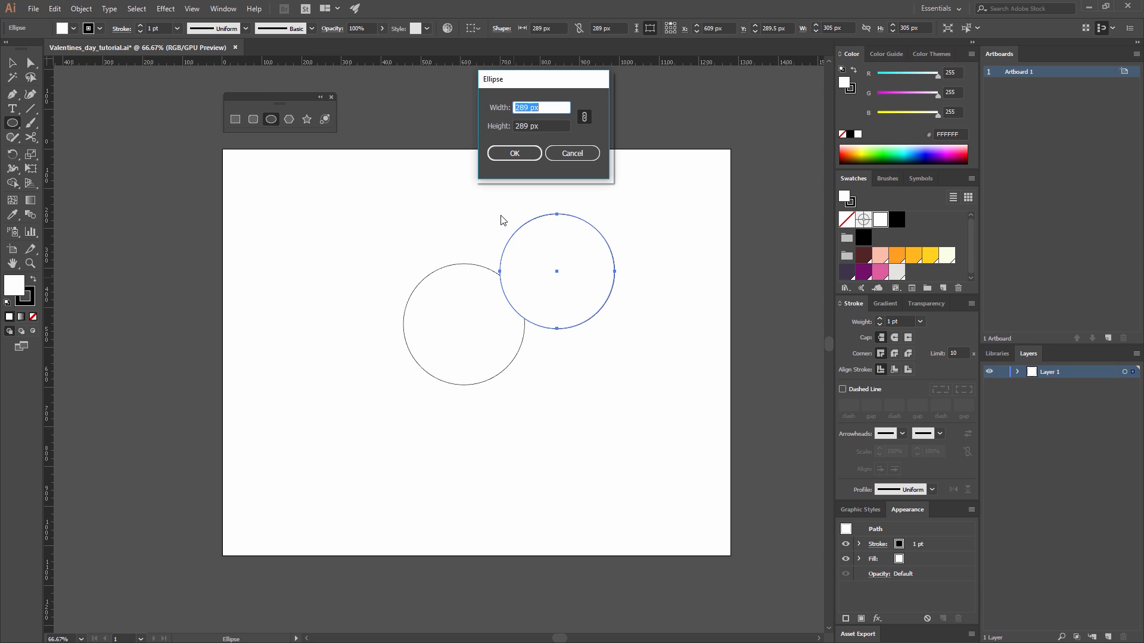
pyautogui.write('258')
pyautogui.click(513, 153)
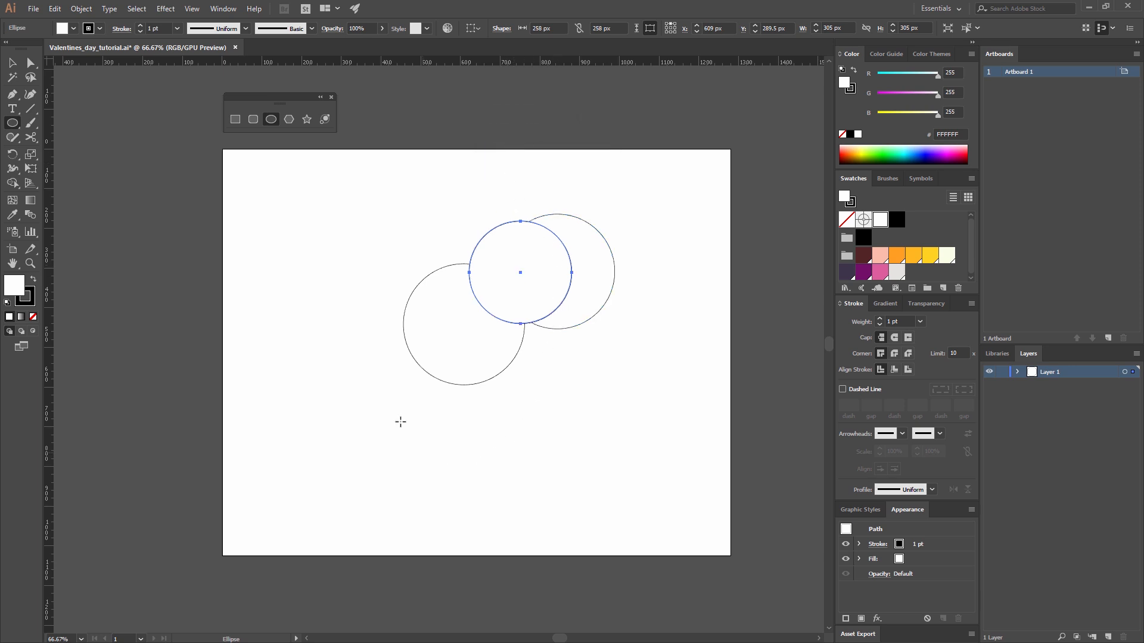
# Align all three circles on their horizontal and vertical centres so they become concentric.
pyautogui.press('v')
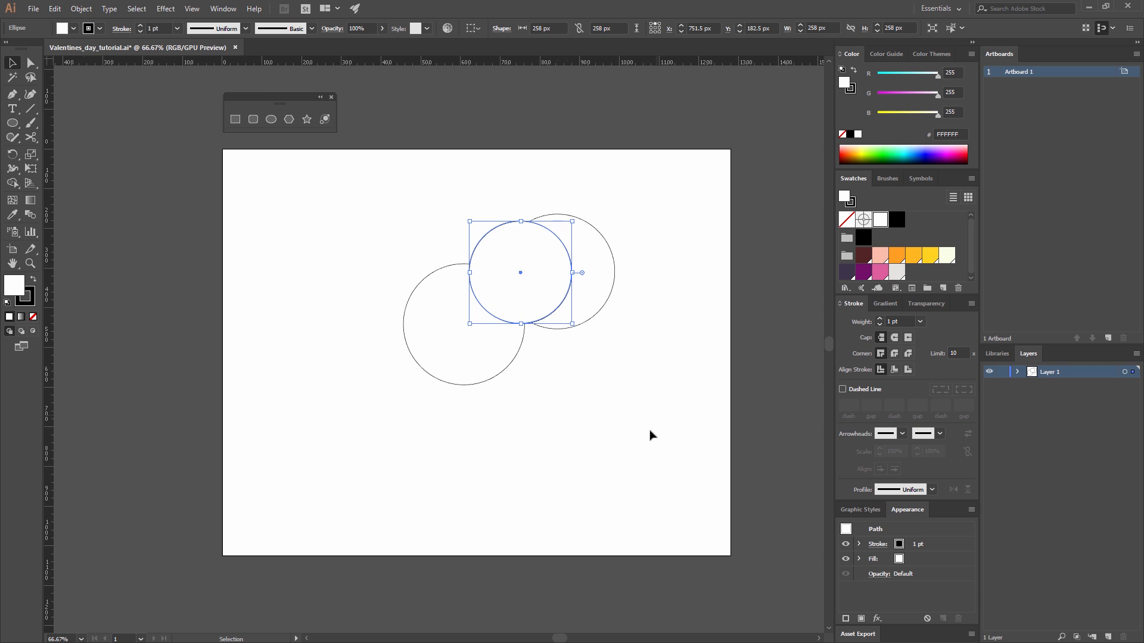
pyautogui.moveTo(719, 470); pyautogui.dragTo(338, 171)
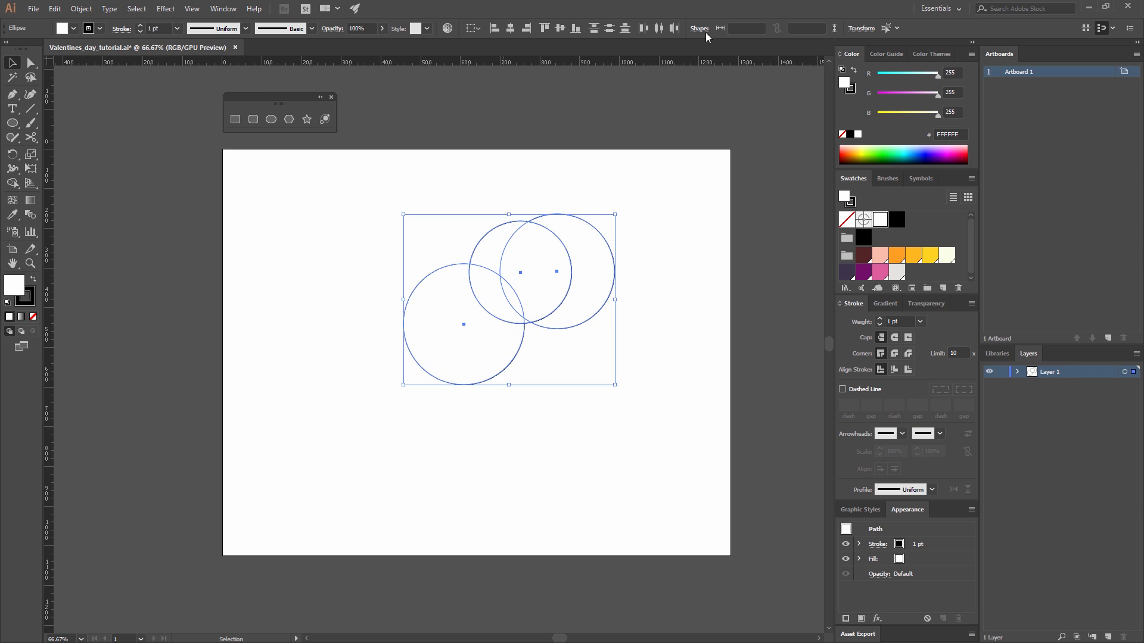
pyautogui.click(223, 8)
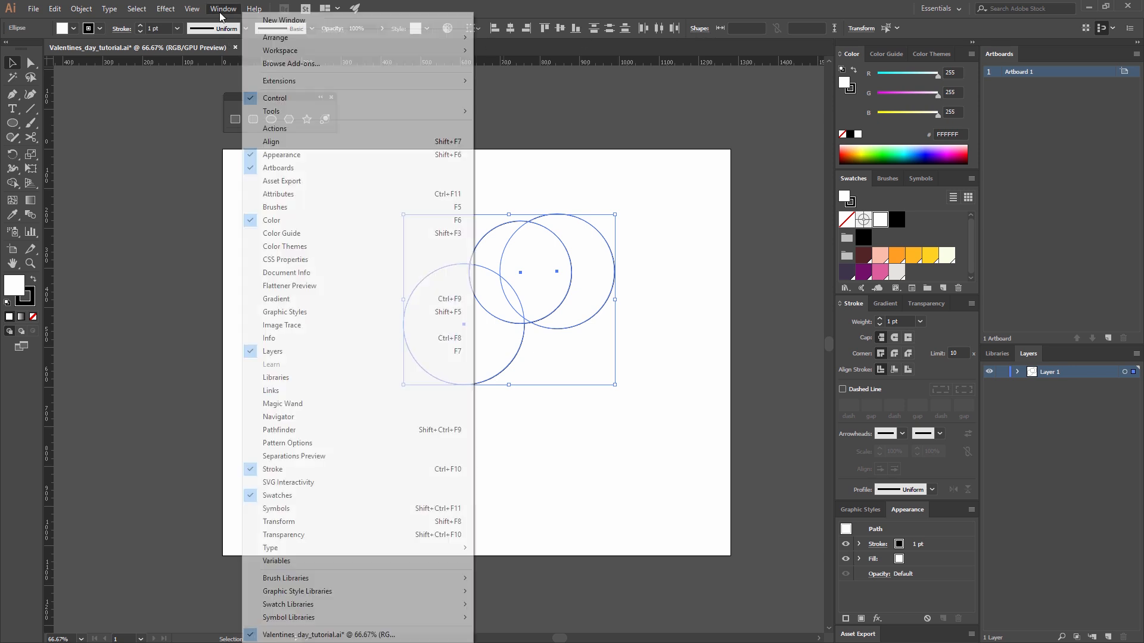
pyautogui.click(271, 141)
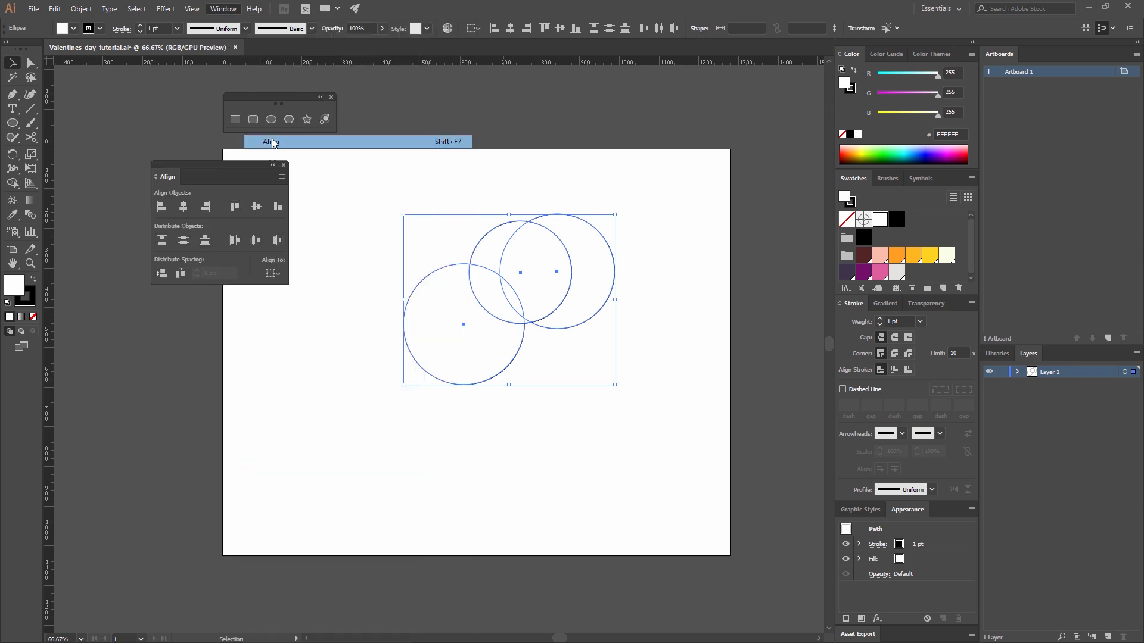
pyautogui.click(180, 209)
pyautogui.click(258, 209)
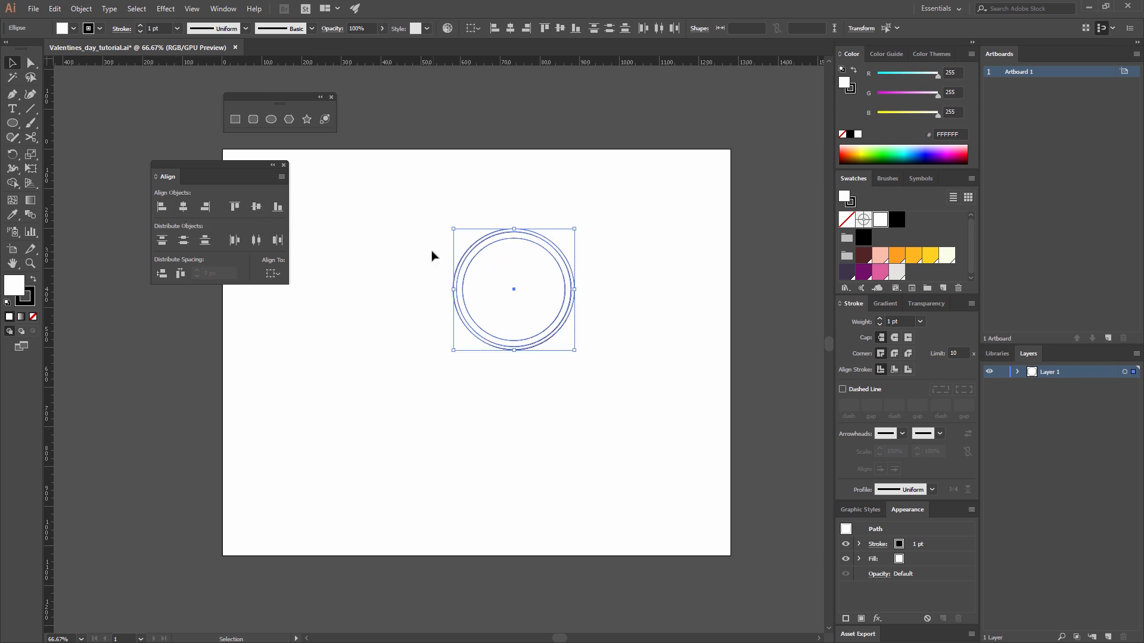
pyautogui.click(399, 245)
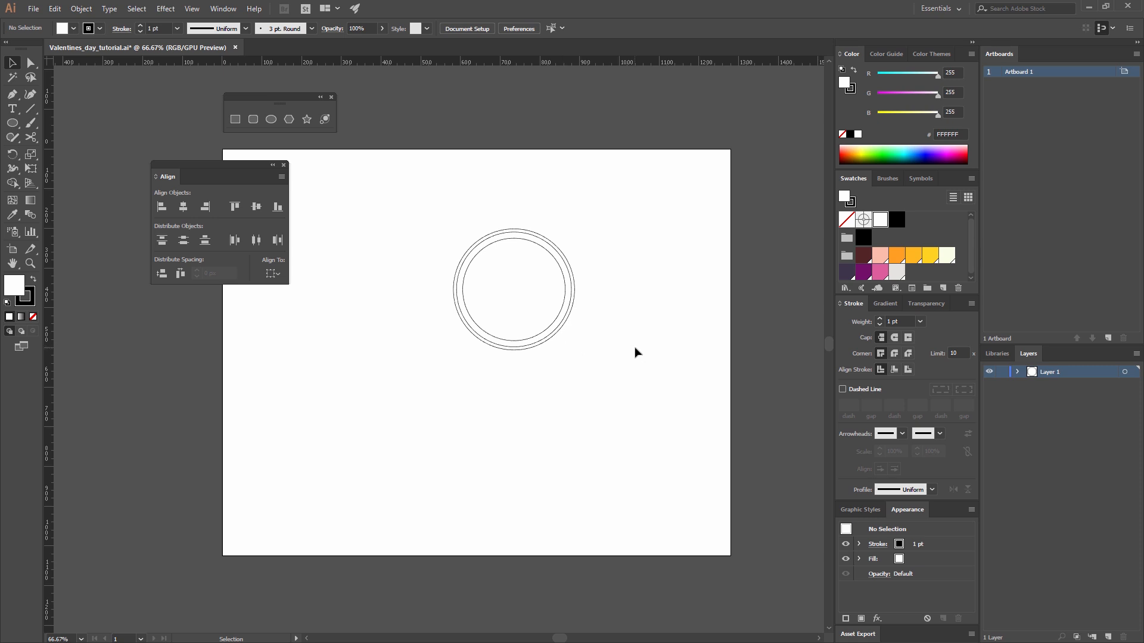
# Draw a straight vertical line about 534 px long through the centre of the circles with the Pen tool.
pyautogui.click(11, 99)
pyautogui.click(514, 191)
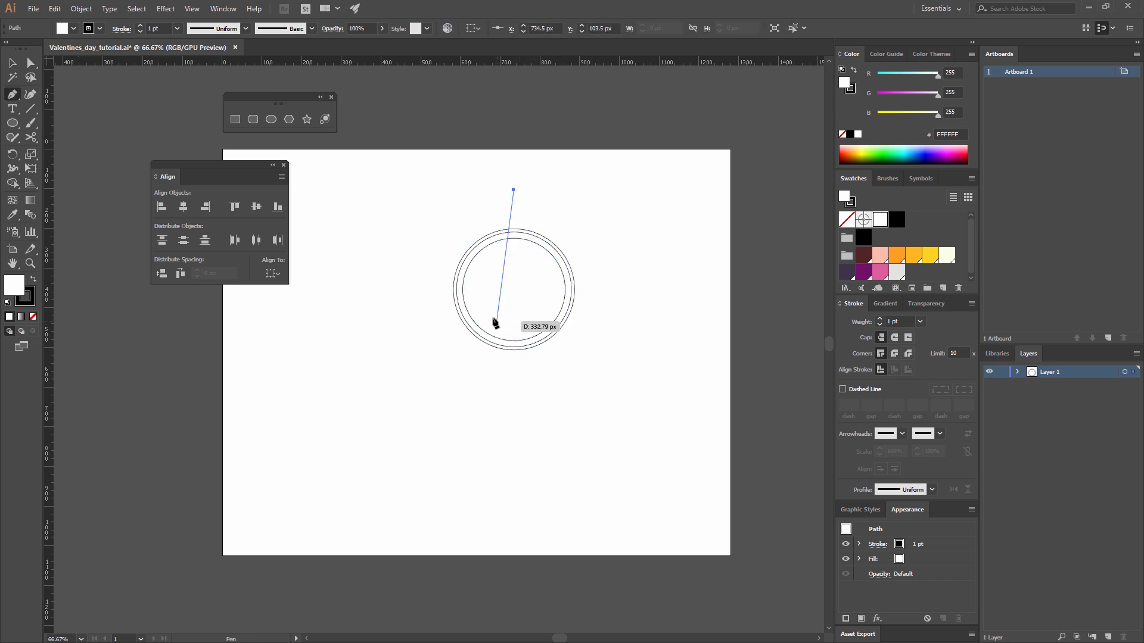
pyautogui.click(514, 402)
pyautogui.press('v')
pyautogui.click(599, 309)
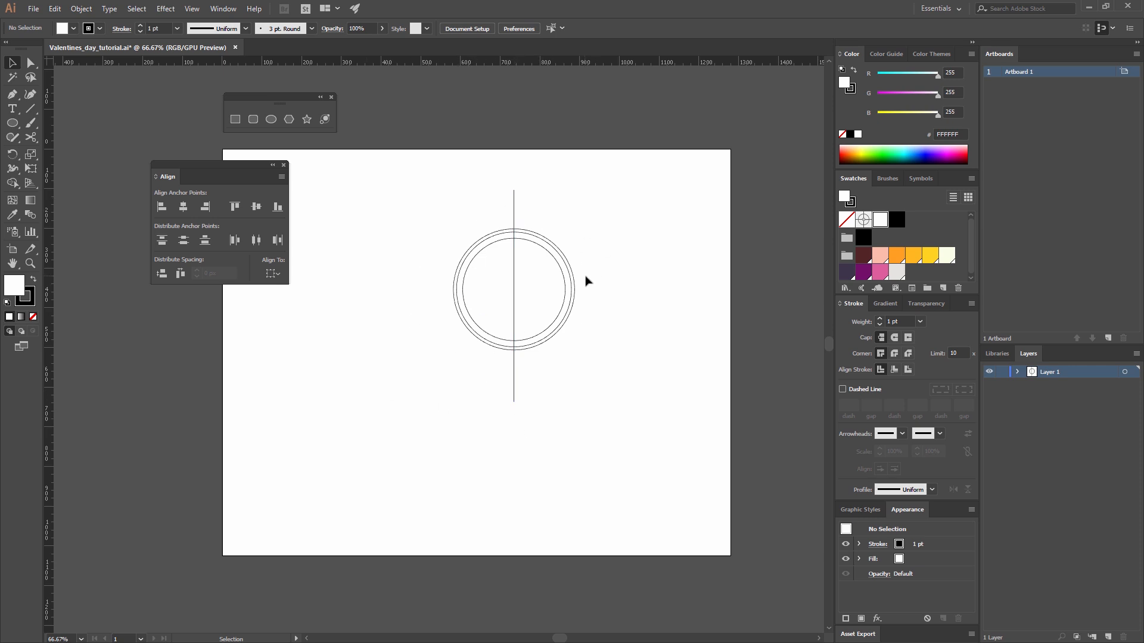
# Remove the fill from the vertical line, keeping its black stroke.
pyautogui.moveTo(533, 214); pyautogui.dragTo(437, 196)
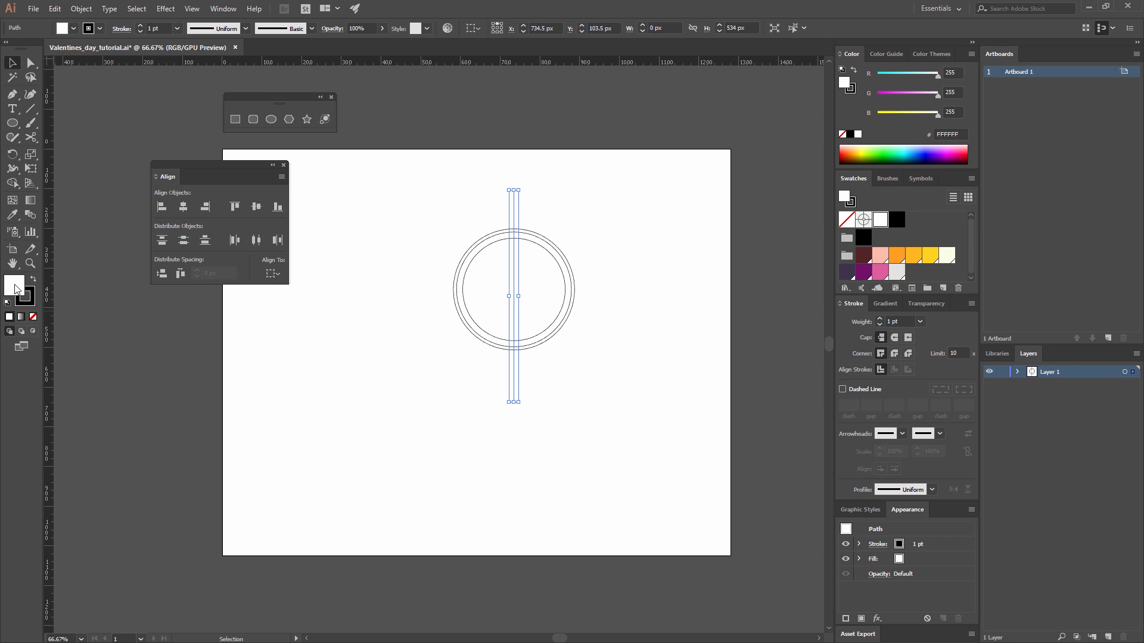
pyautogui.click(33, 316)
pyautogui.click(28, 298)
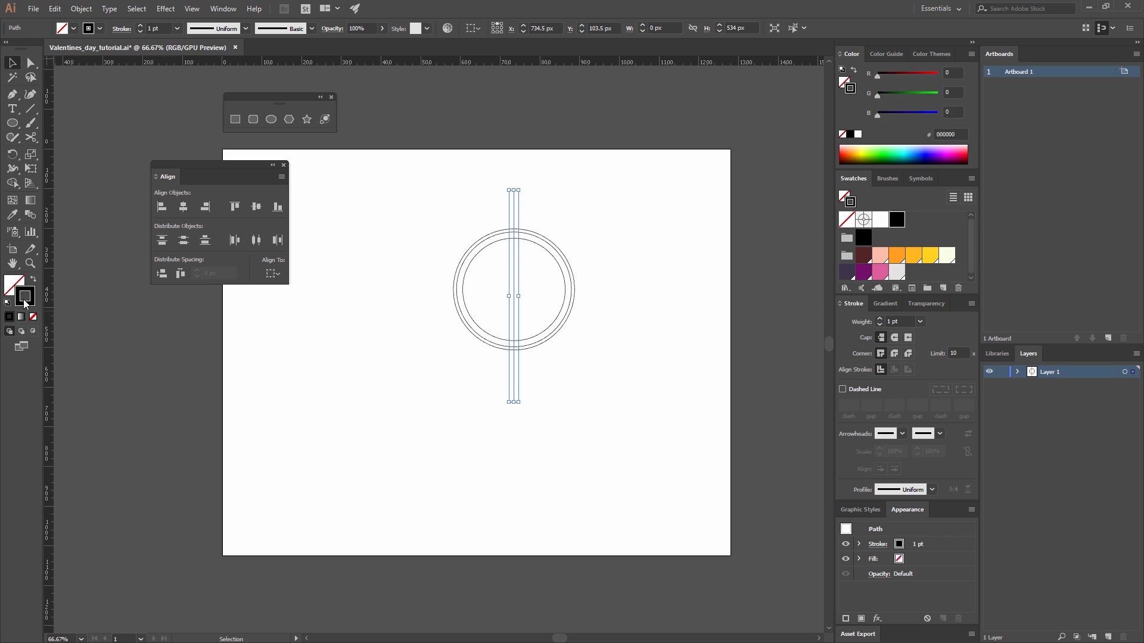
pyautogui.click(415, 394)
pyautogui.hotkey('ctrl', 'z')
# Set the vertical line's stroke weight to 14 pt.
pyautogui.click(225, 11)
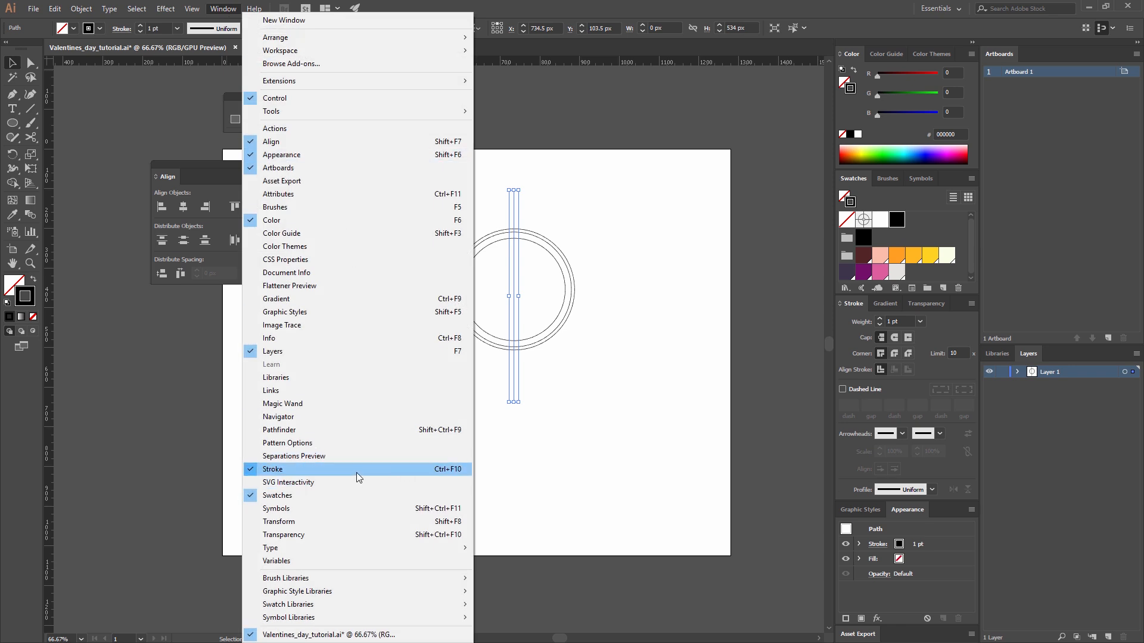
pyautogui.click(824, 373)
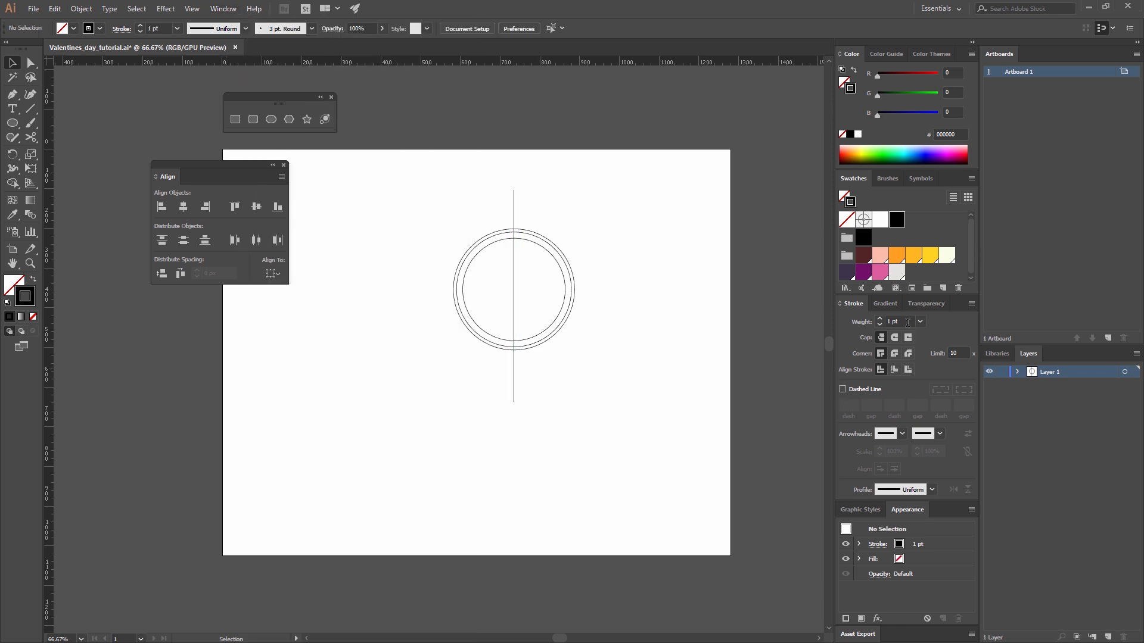
pyautogui.moveTo(905, 322); pyautogui.dragTo(858, 321)
pyautogui.write('14')
pyautogui.press('Return')
pyautogui.moveTo(556, 210); pyautogui.dragTo(402, 181)
pyautogui.moveTo(903, 321); pyautogui.dragTo(849, 319)
pyautogui.write('14')
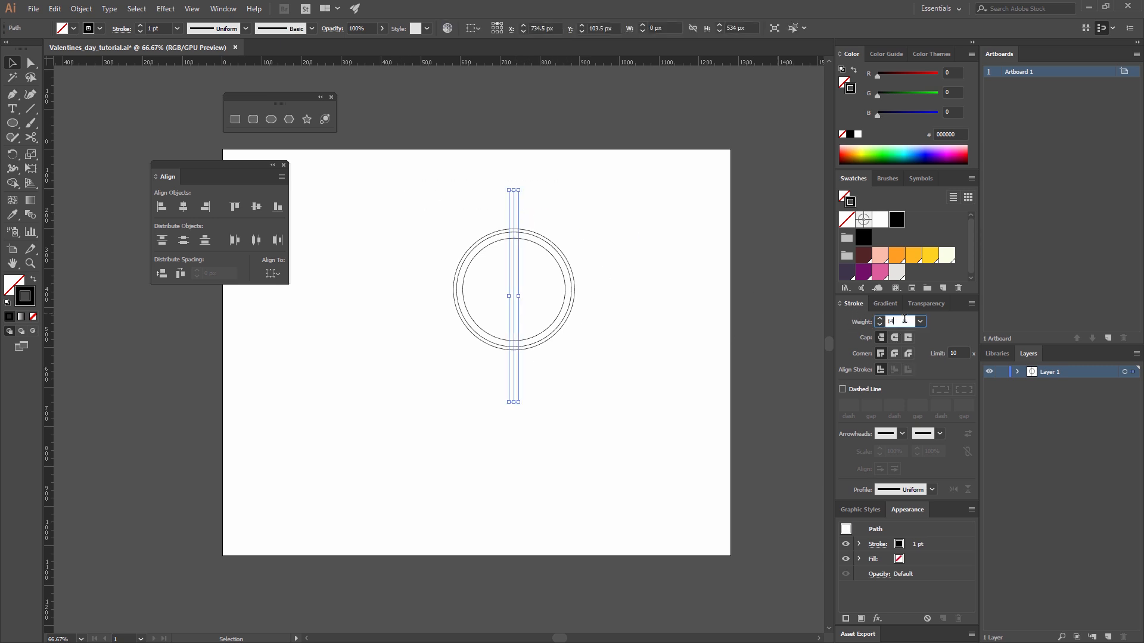
pyautogui.press('Return')
pyautogui.click(602, 225)
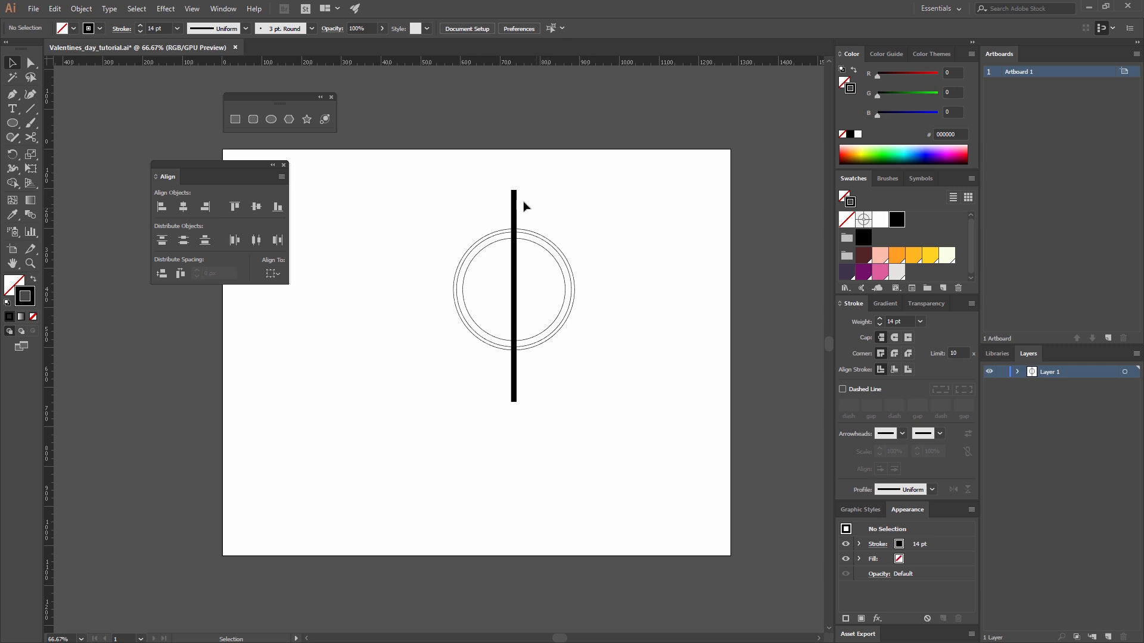
# Create a copy of the vertical bar rotated by 120° around its centre.
pyautogui.moveTo(522, 202); pyautogui.dragTo(419, 204)
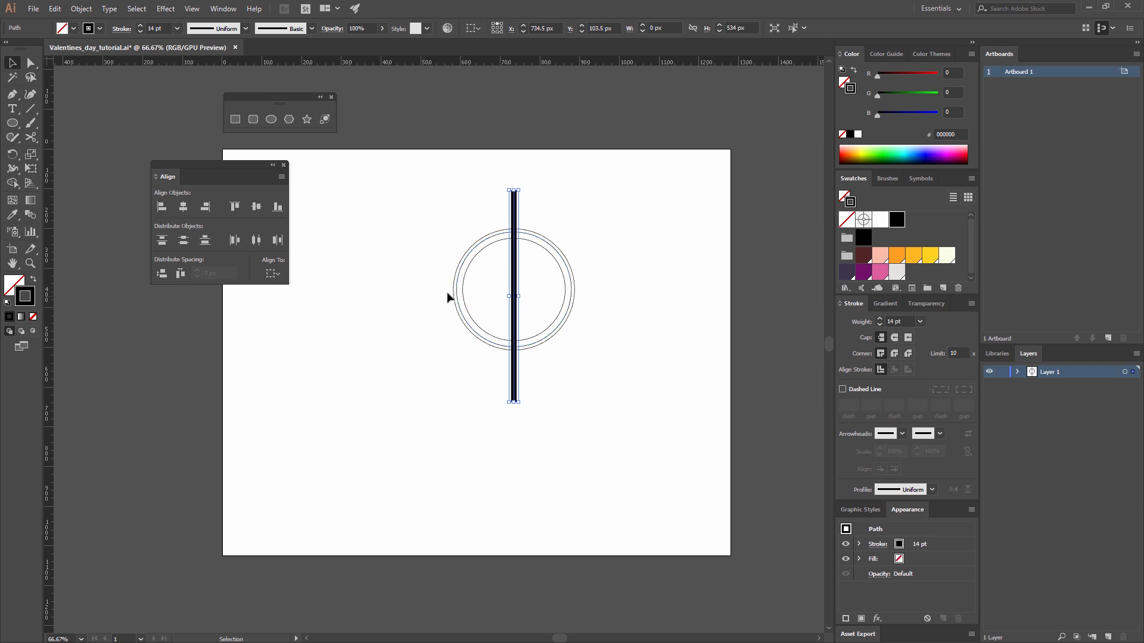
pyautogui.click(12, 155)
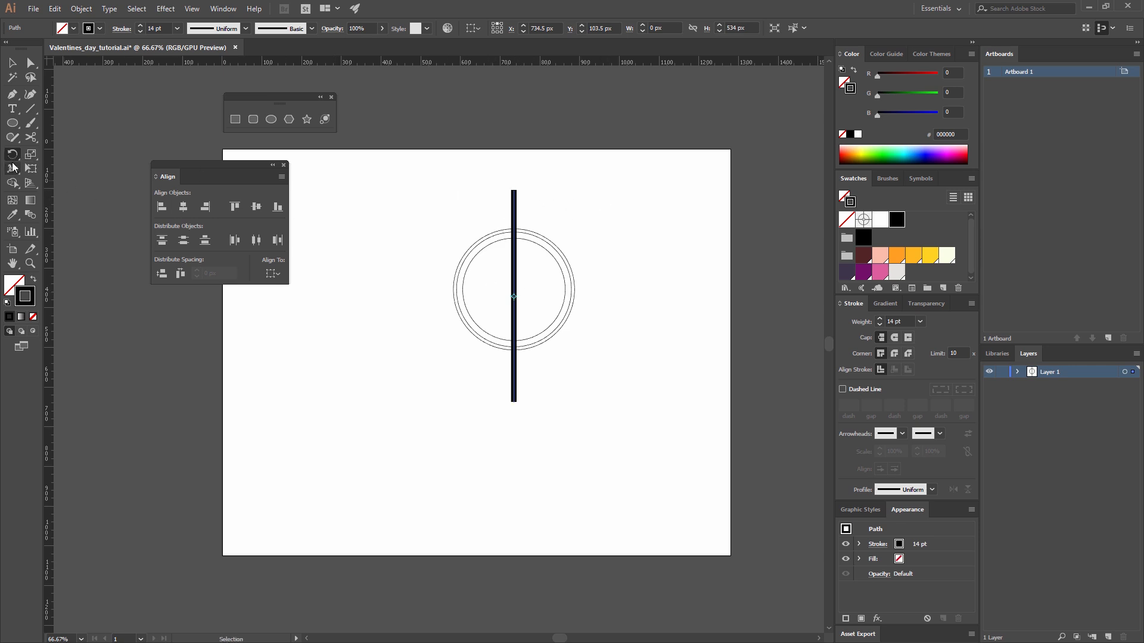
pyautogui.doubleClick(14, 154)
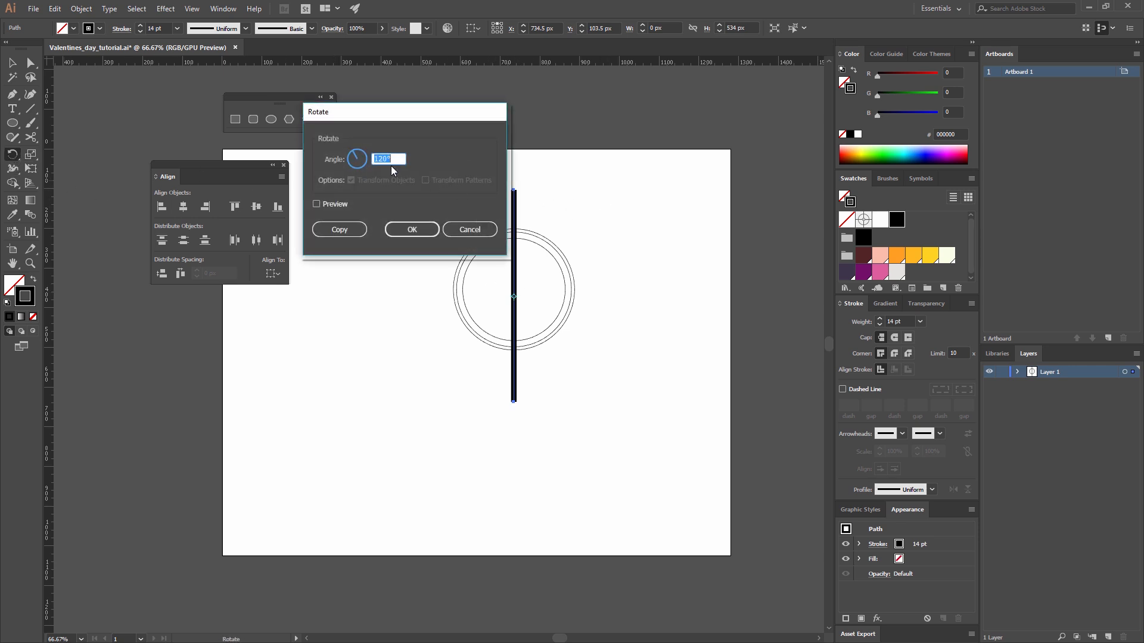
pyautogui.moveTo(362, 113); pyautogui.dragTo(452, 124)
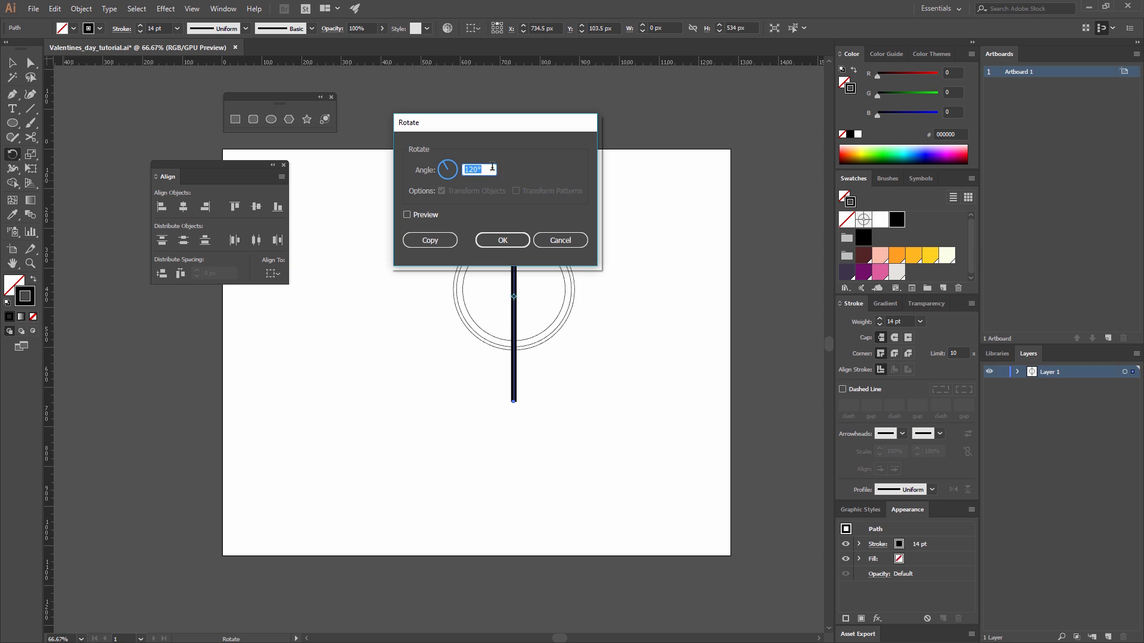
pyautogui.click(437, 245)
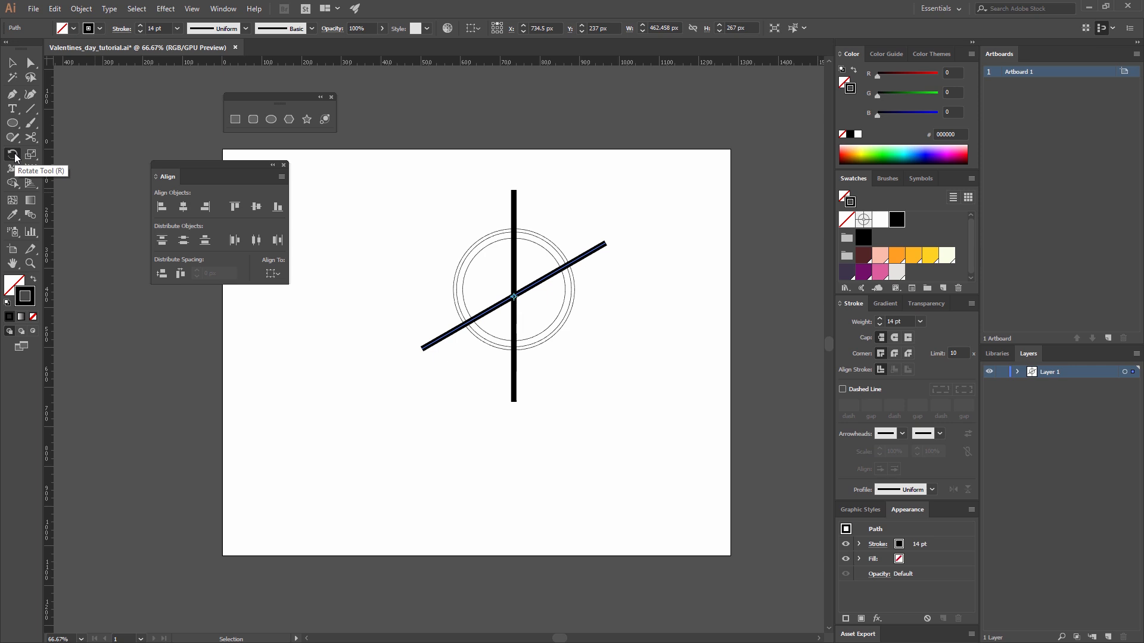
# Repeat the rotated copy once to add a third crossing bar, and clear the selection.
pyautogui.hotkey('ctrl', 'd')
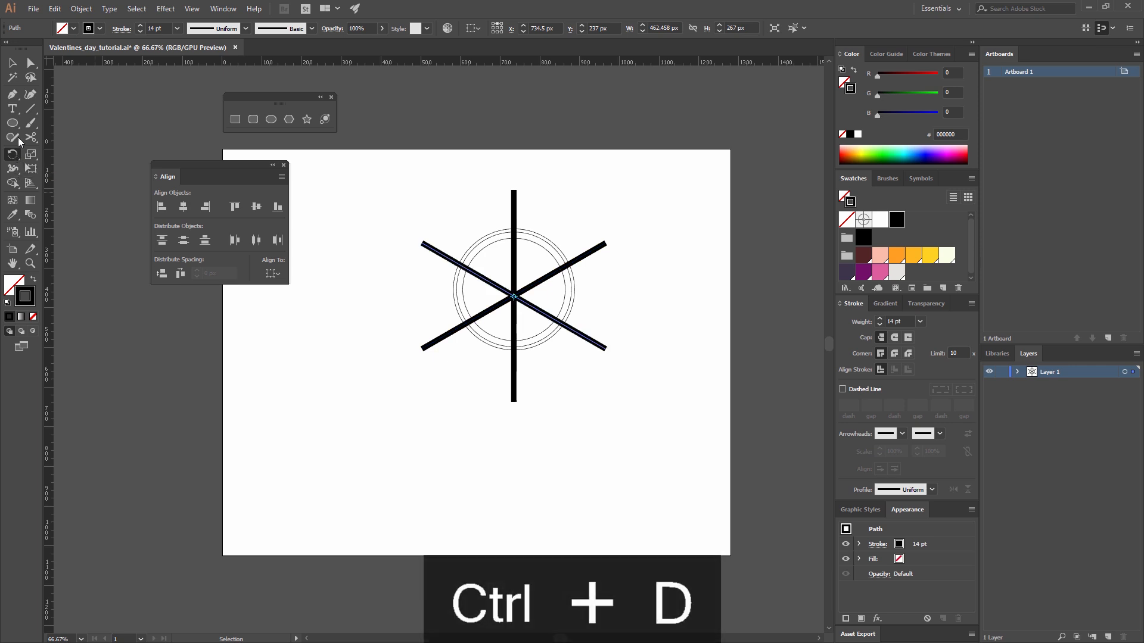
pyautogui.click(13, 62)
pyautogui.click(590, 338)
pyautogui.click(648, 307)
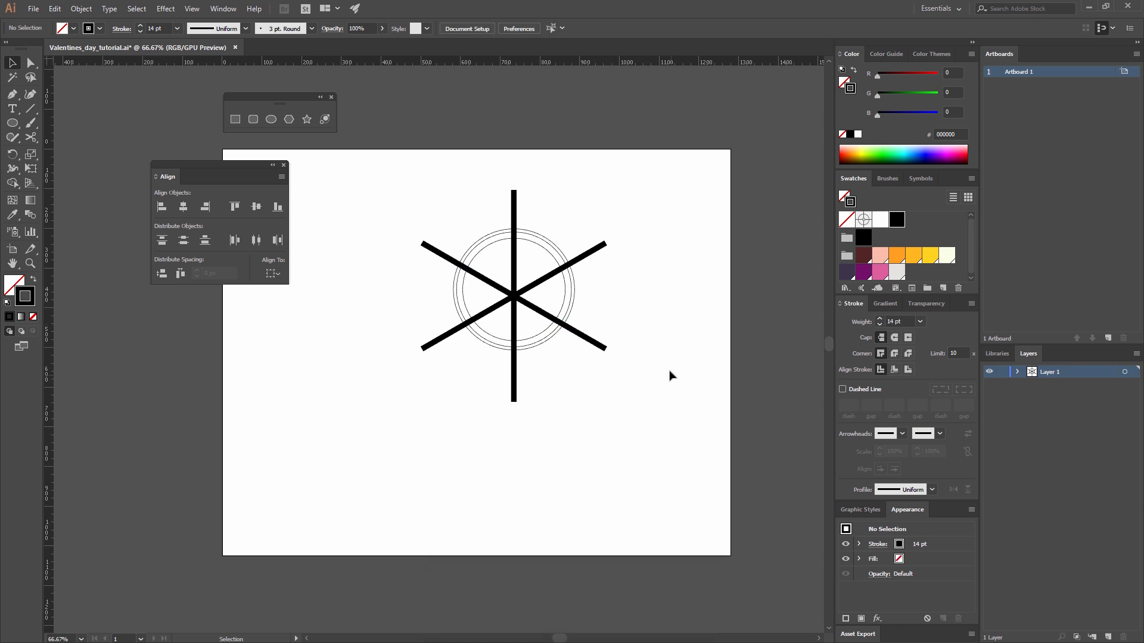
# Select all three crossing 14 pt bars without the circles and group them.
pyautogui.moveTo(641, 370); pyautogui.dragTo(593, 212)
pyautogui.keyDown('shift'); pyautogui.click(512, 204); pyautogui.keyUp('shift')
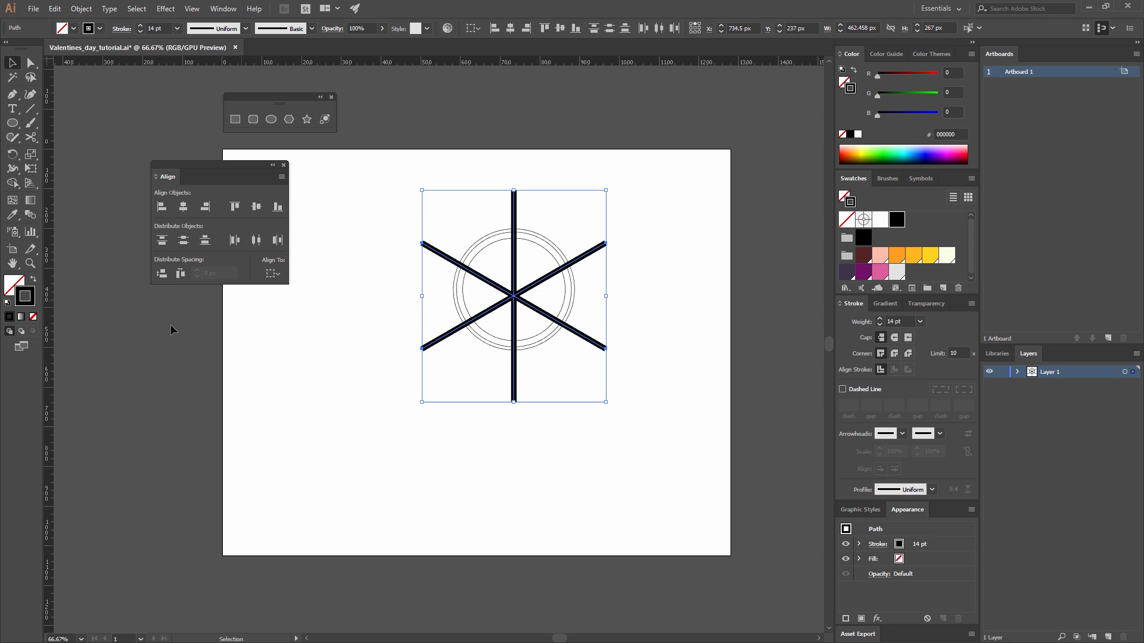
pyautogui.click(544, 239)
pyautogui.click(627, 209)
pyautogui.moveTo(625, 265); pyautogui.dragTo(568, 176)
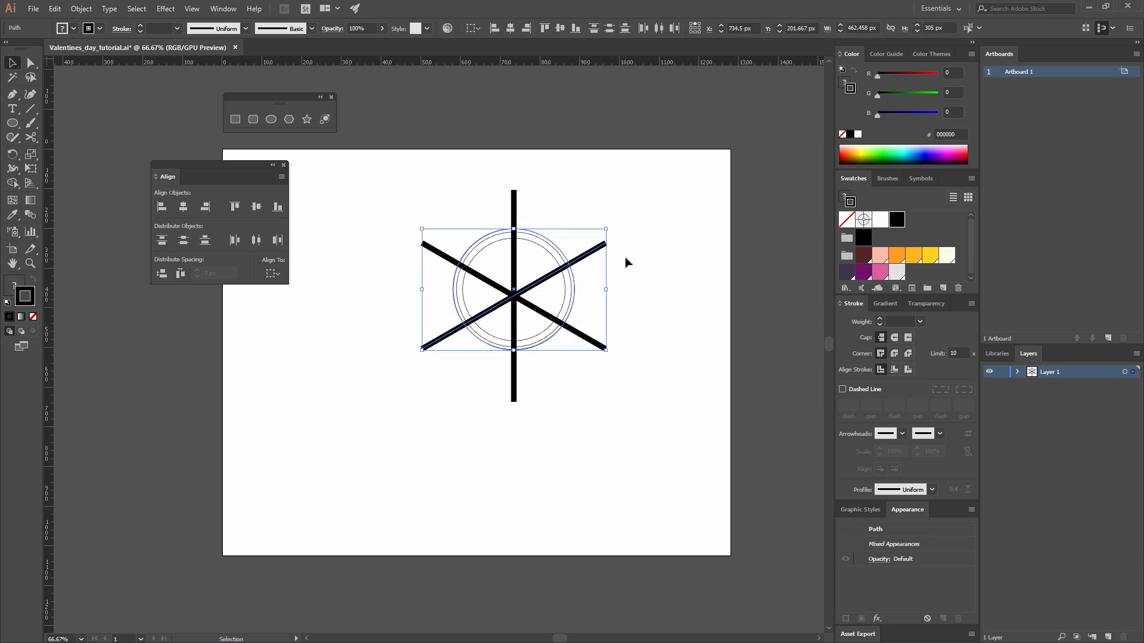
pyautogui.moveTo(624, 259); pyautogui.dragTo(592, 214)
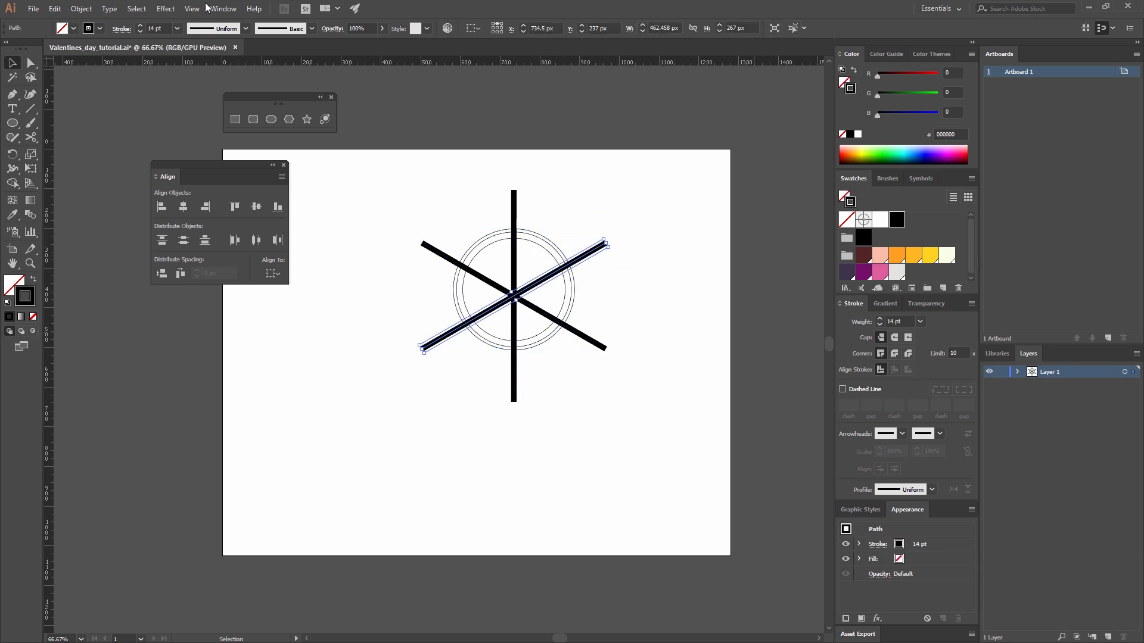
pyautogui.click(795, 31)
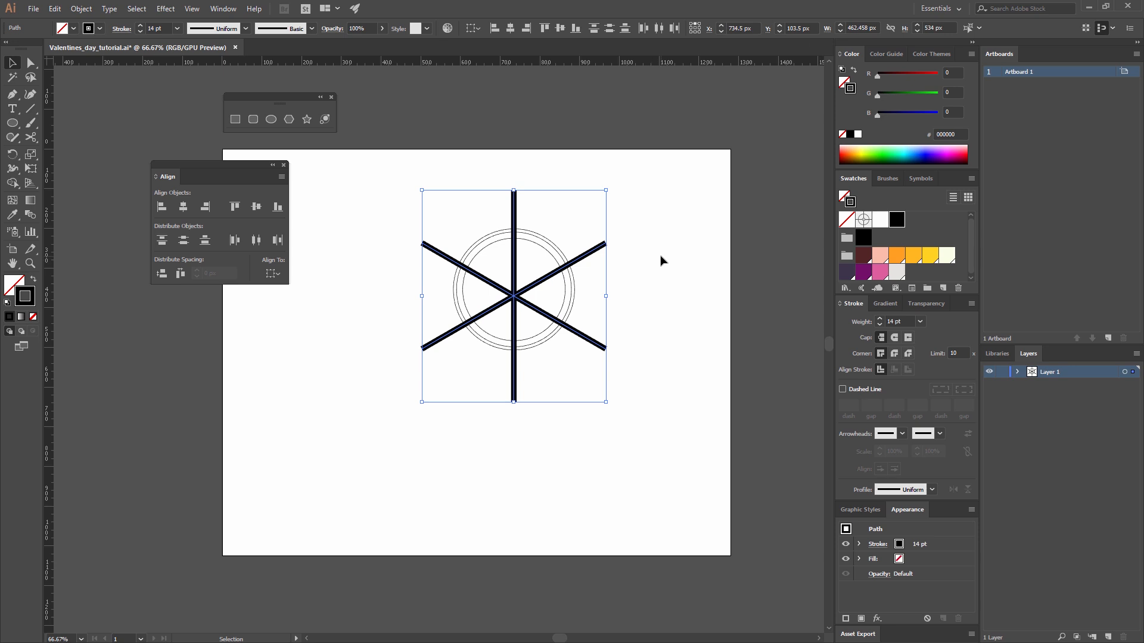
pyautogui.hotkey('ctrl', 'g')
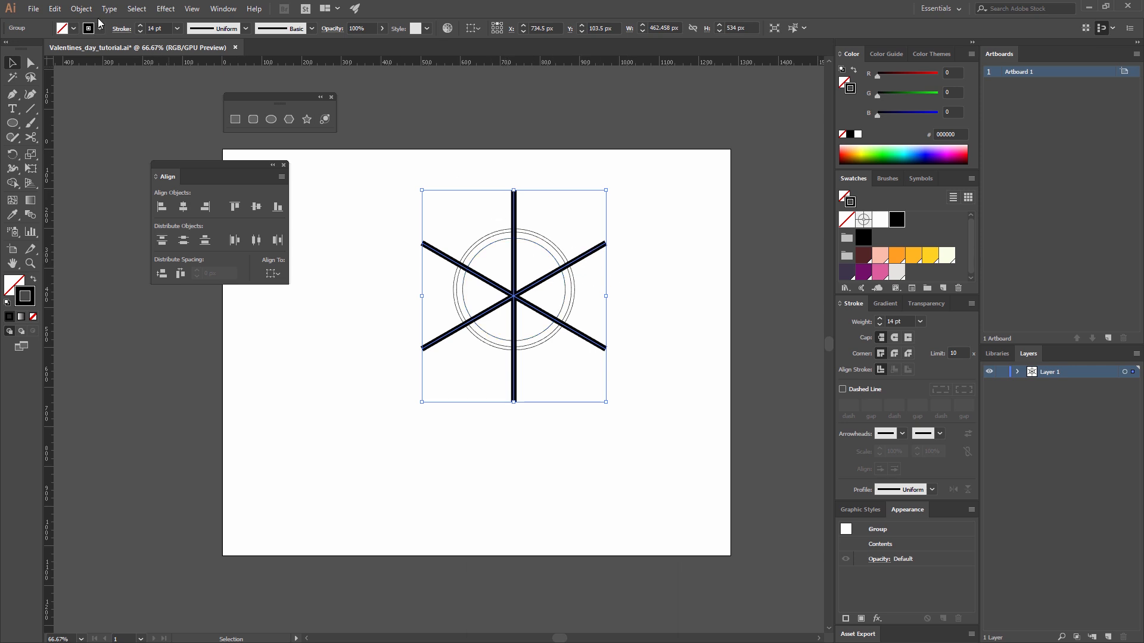
# Expand the fill and stroke of the grouped bars into filled shapes.
pyautogui.click(81, 8)
pyautogui.click(110, 136)
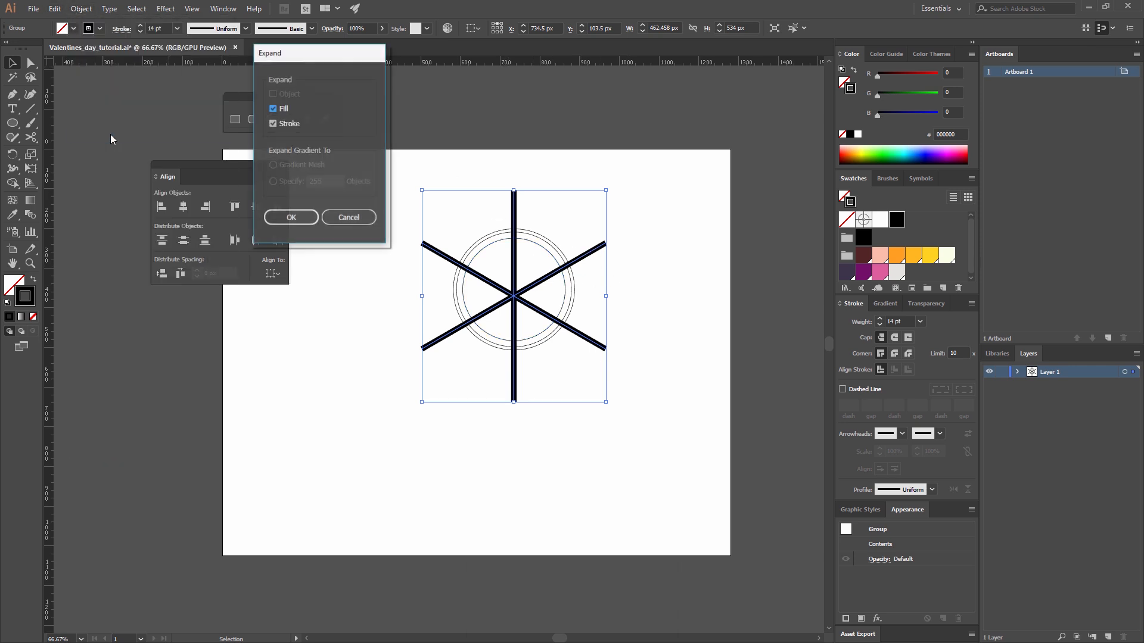
pyautogui.click(291, 218)
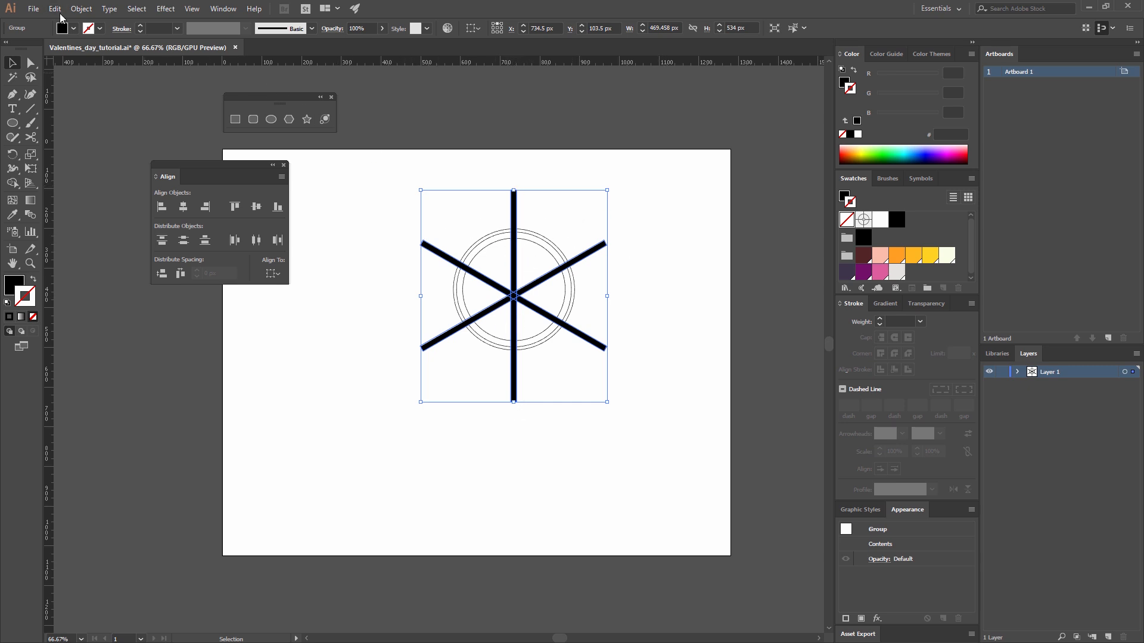
# Show the Pathfinder options and unite the three expanded bars into a single shape.
pyautogui.click(220, 10)
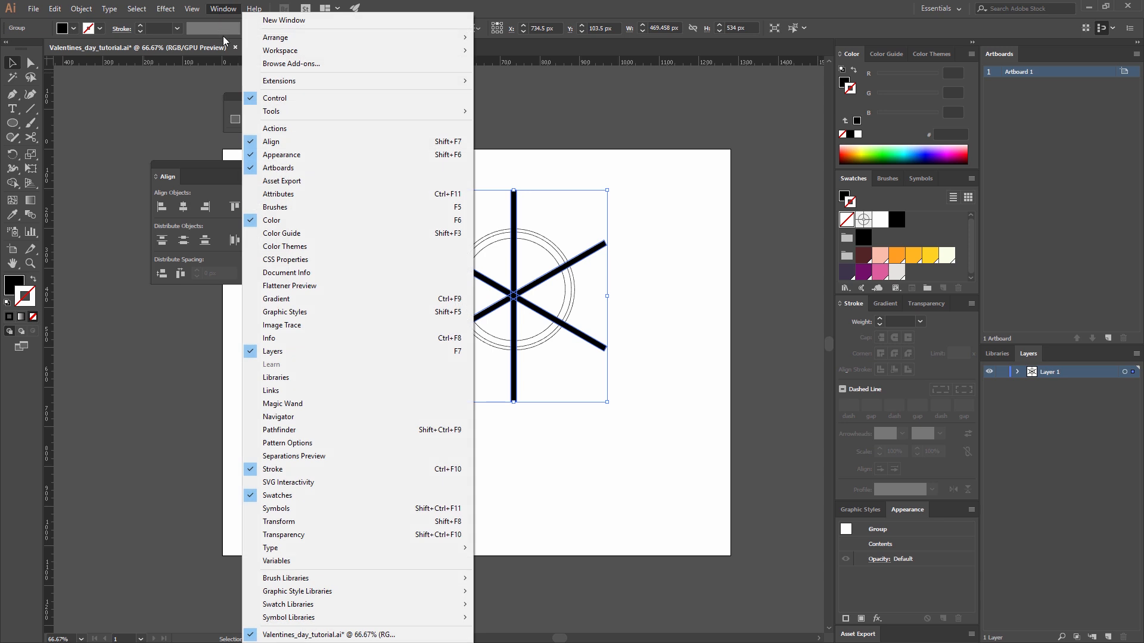
pyautogui.click(307, 431)
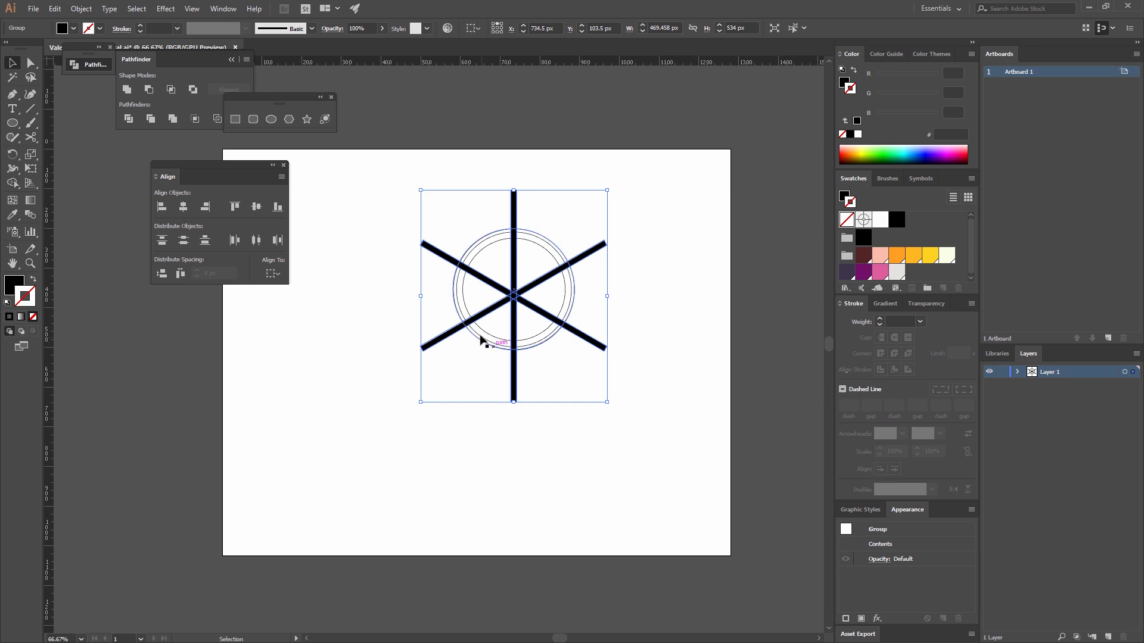
pyautogui.click(537, 246)
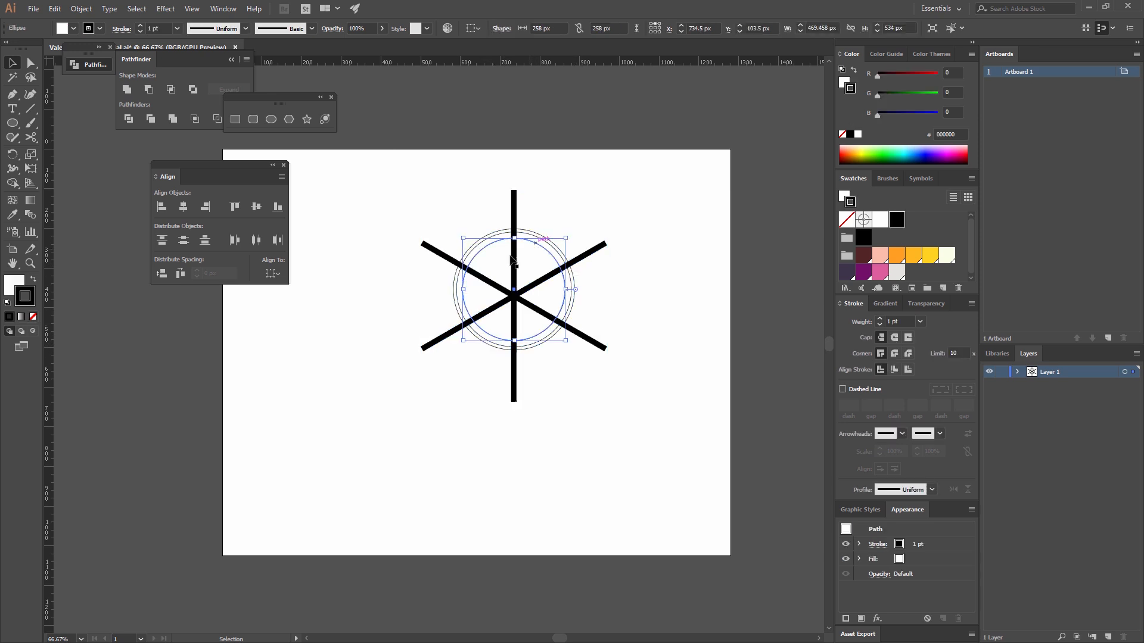
pyautogui.click(545, 204)
pyautogui.click(514, 209)
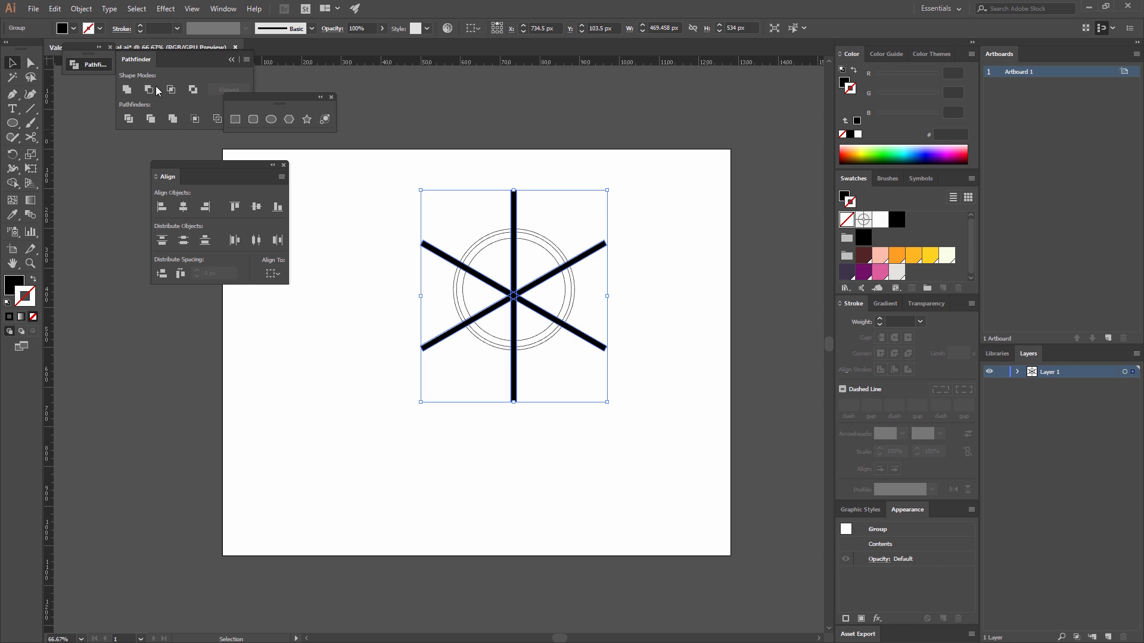
pyautogui.click(125, 88)
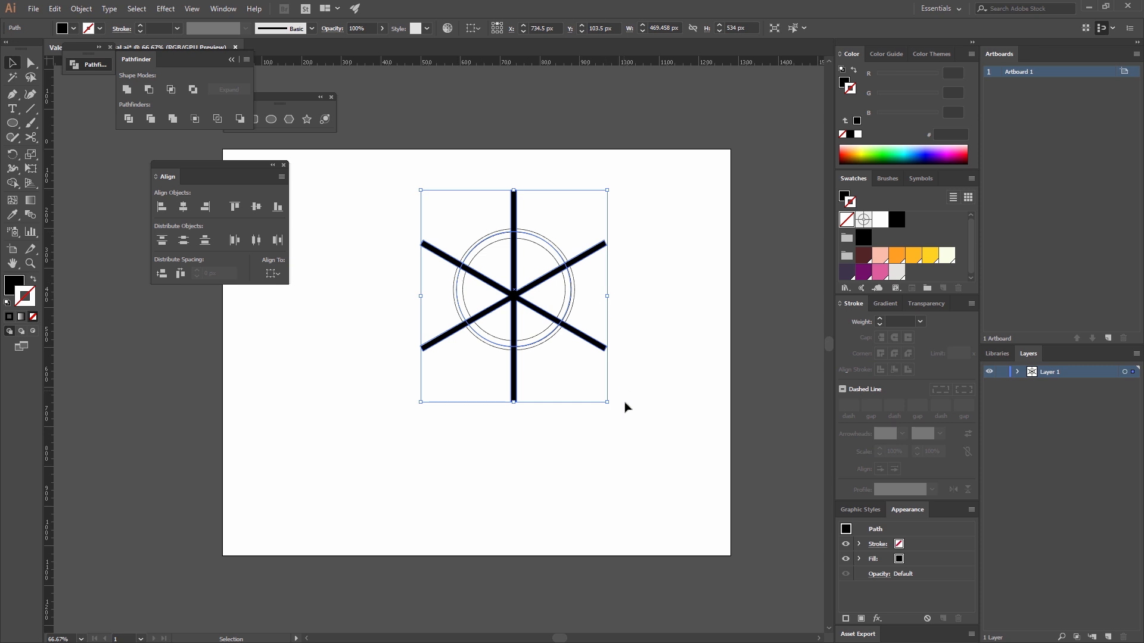
# Align the united bars and all circles to each other's horizontal and vertical centres.
pyautogui.moveTo(638, 447); pyautogui.dragTo(399, 152)
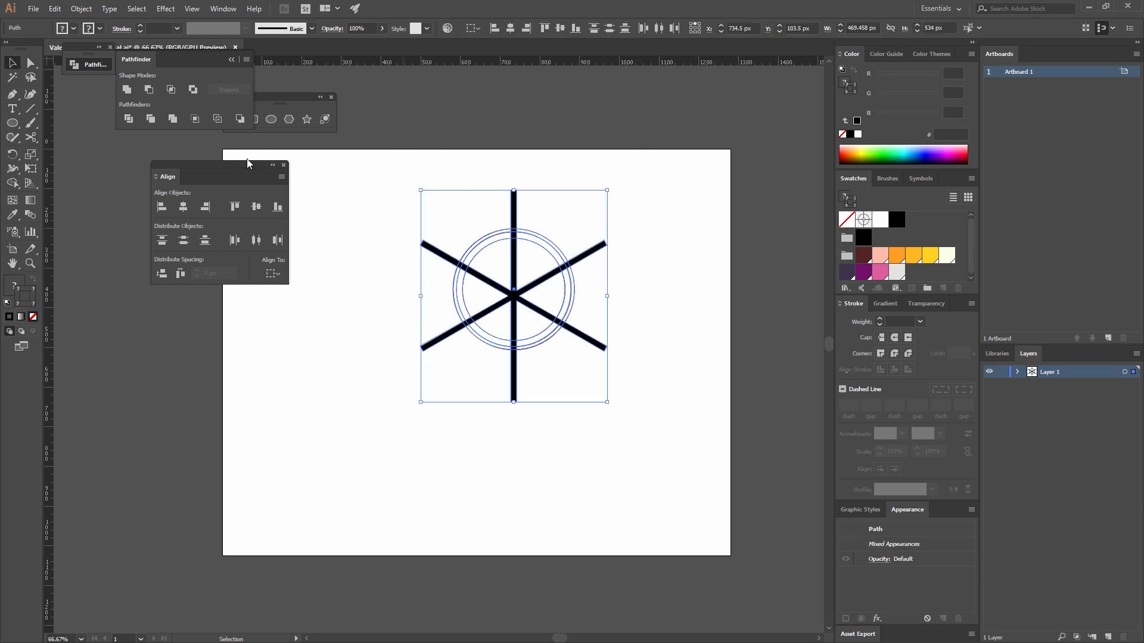
pyautogui.click(182, 207)
pyautogui.click(255, 206)
pyautogui.click(617, 396)
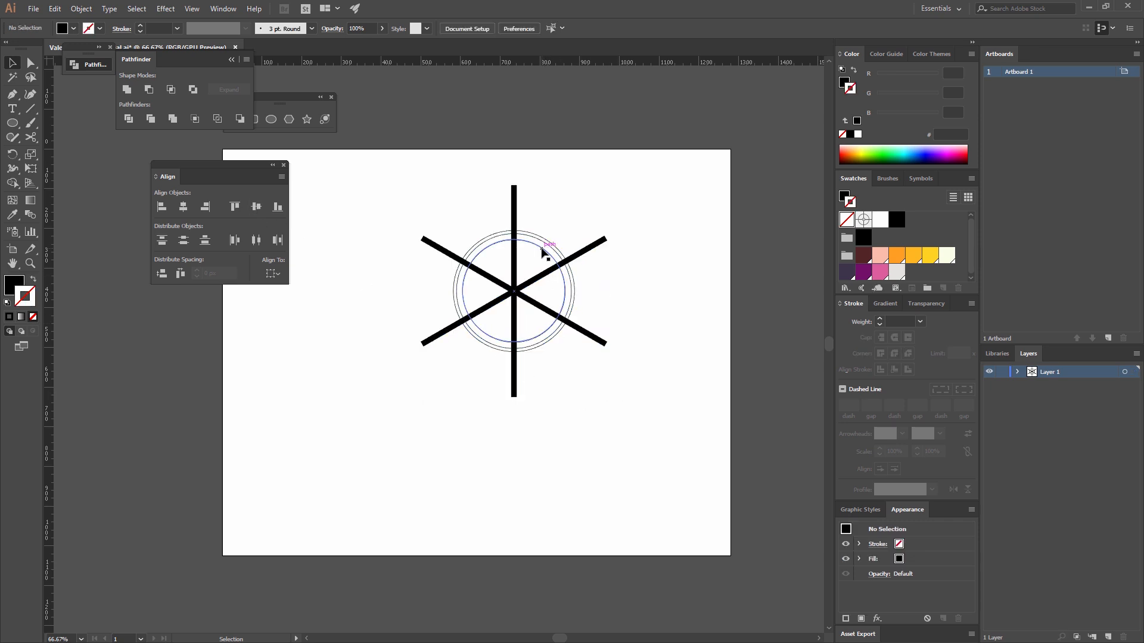
# Subtract the united bars from the innermost circle with Minus Front to cut it into six wedges.
pyautogui.click(543, 253)
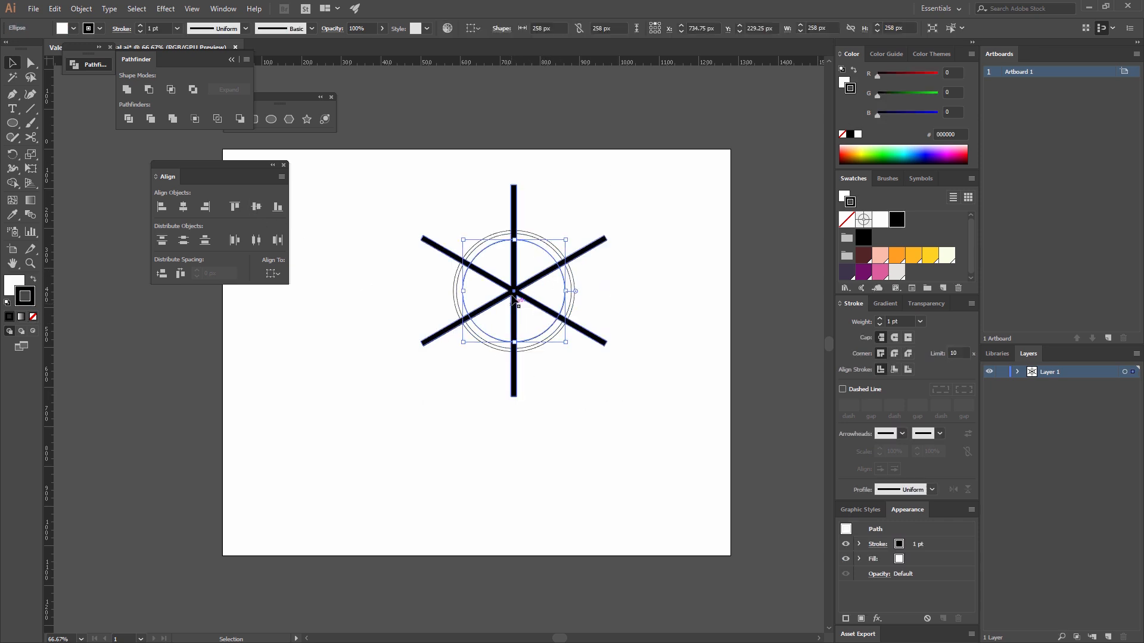
pyautogui.keyDown('shift'); pyautogui.click(515, 195); pyautogui.keyUp('shift')
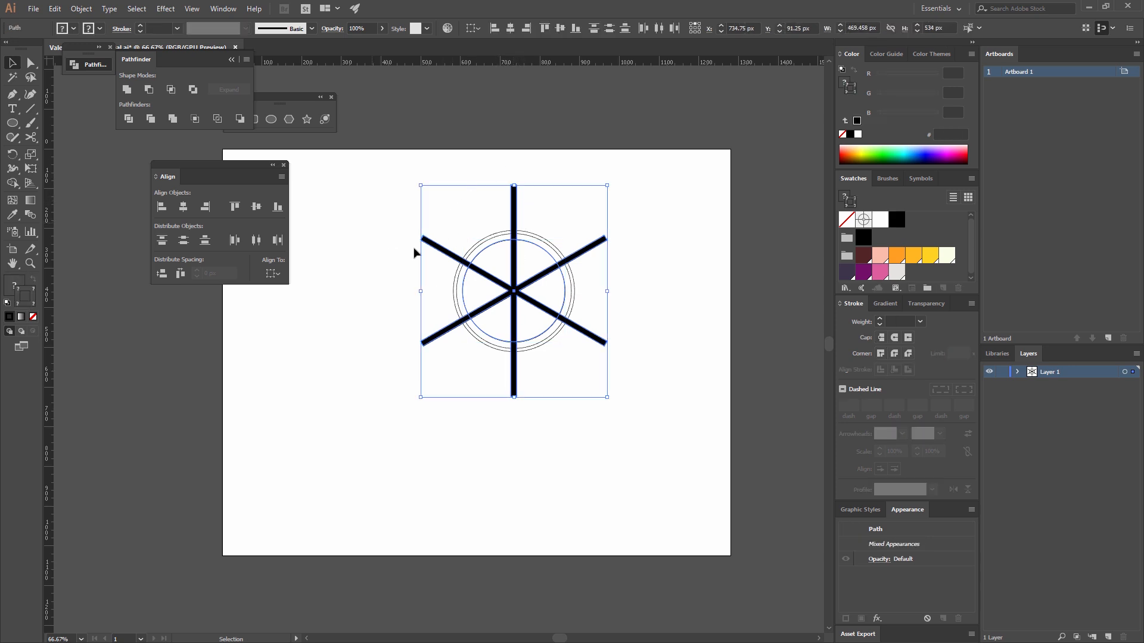
pyautogui.click(149, 91)
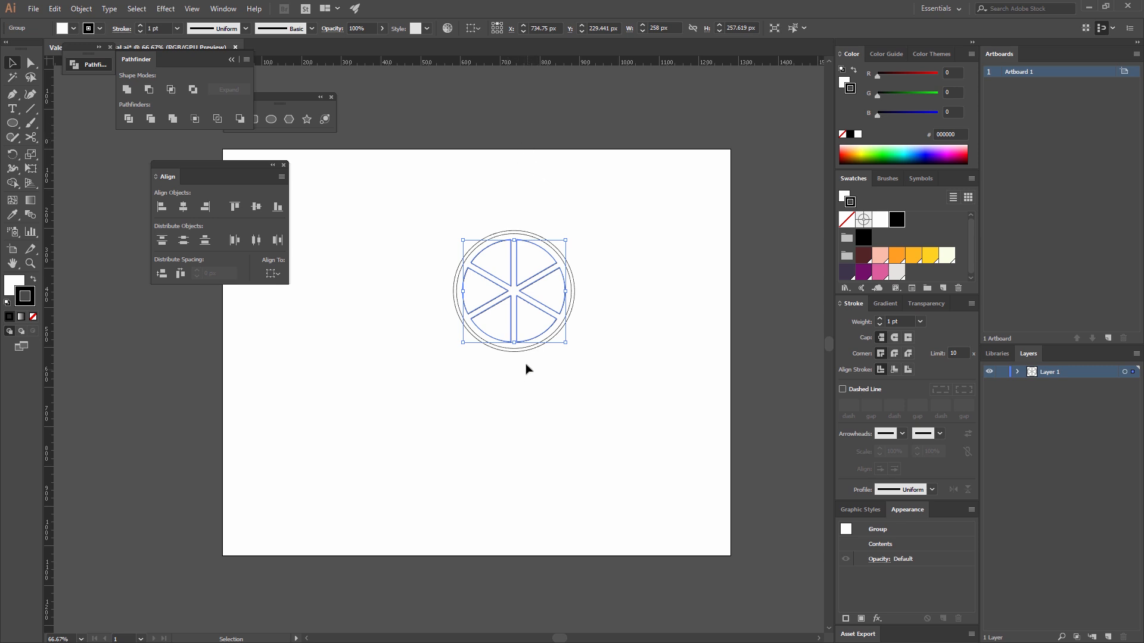
pyautogui.click(659, 303)
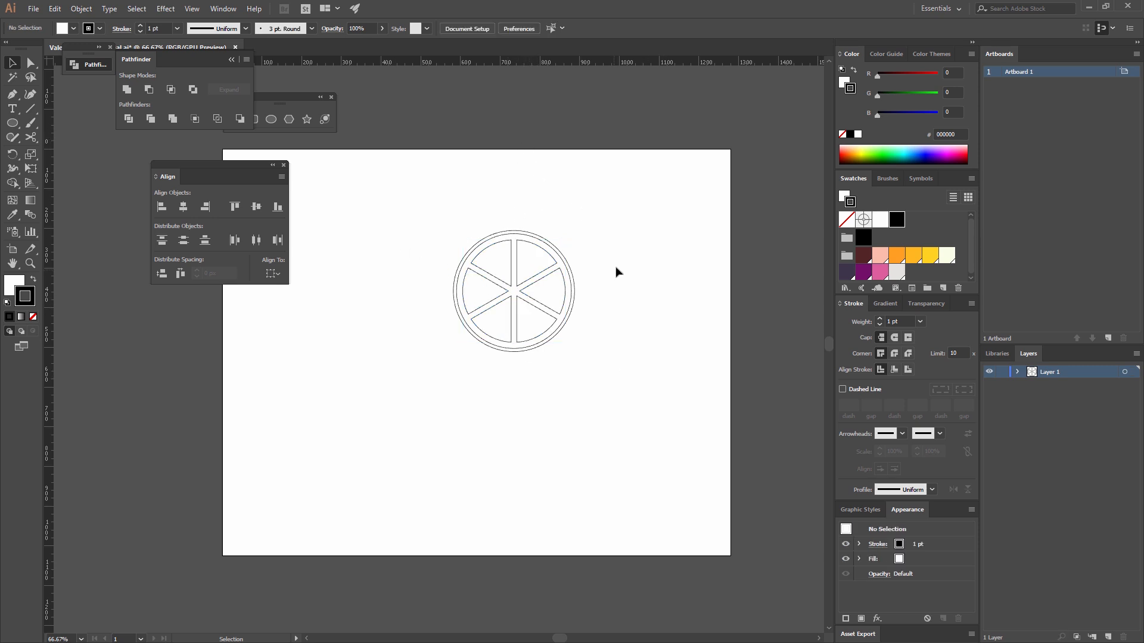
# Round the corners of all six wedges with a 14 px radius.
pyautogui.moveTo(546, 258); pyautogui.dragTo(602, 165)
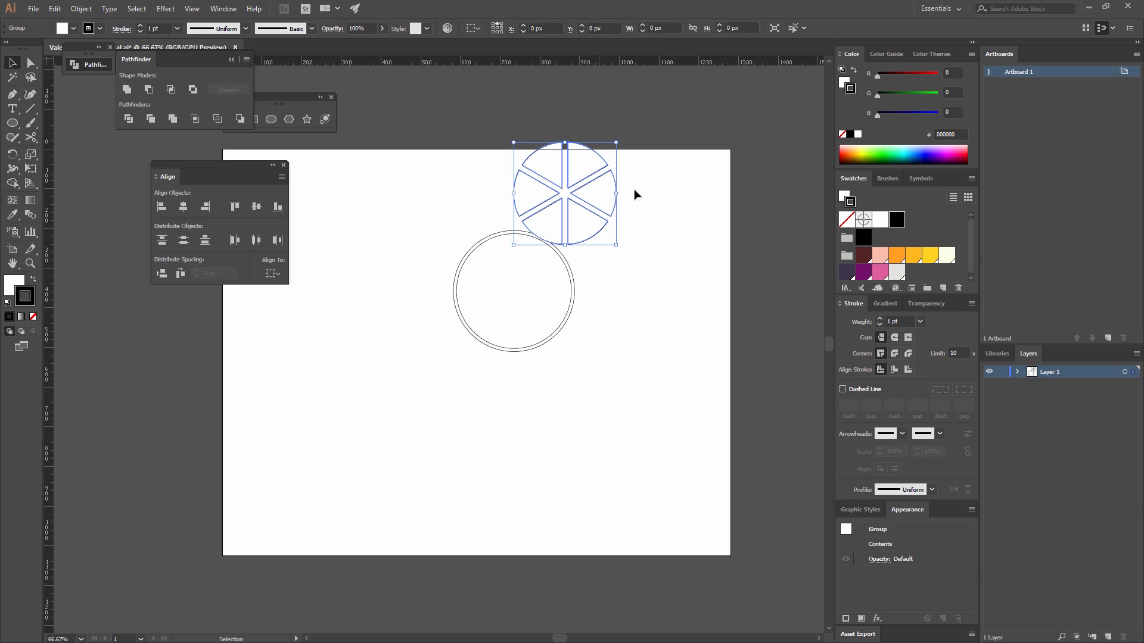
pyautogui.hotkey('ctrl', 'z')
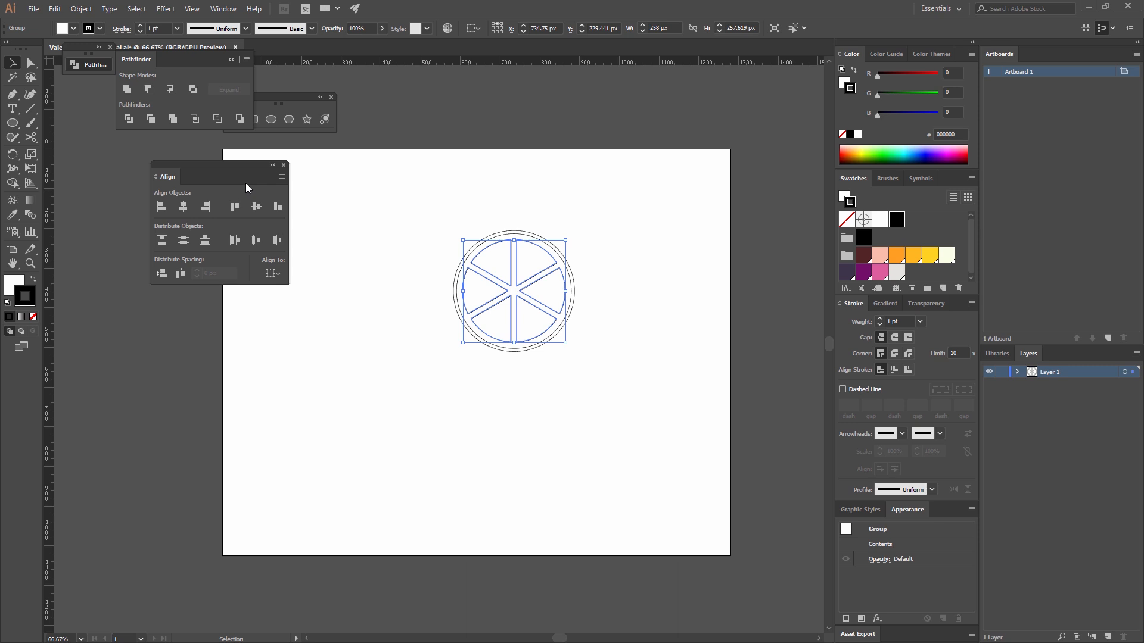
pyautogui.press('a')
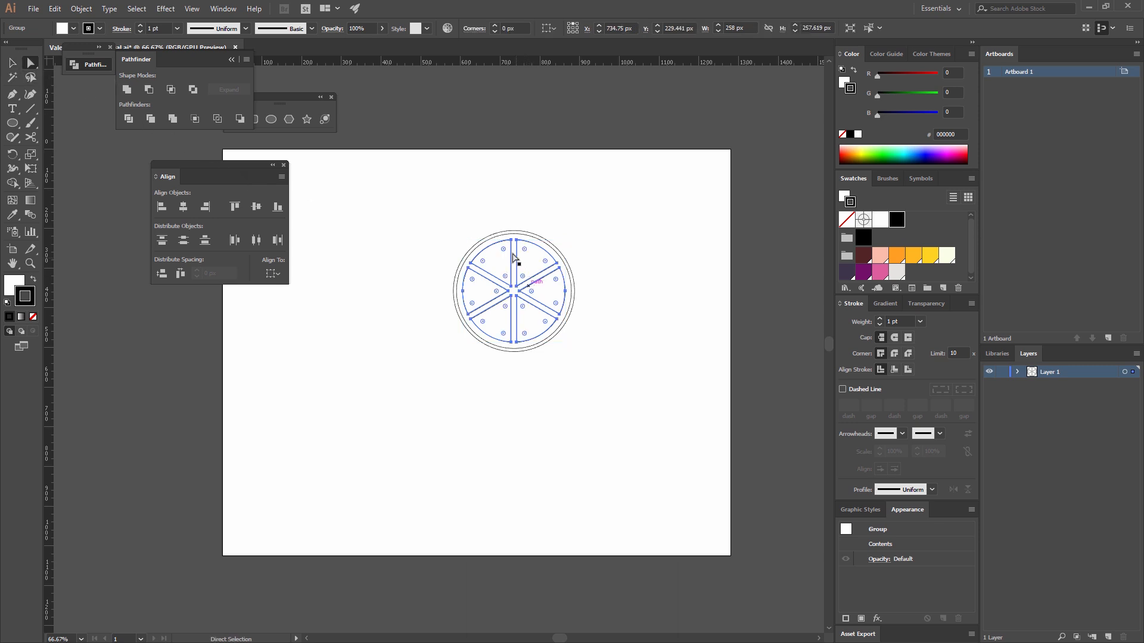
pyautogui.moveTo(507, 254); pyautogui.dragTo(507, 255)
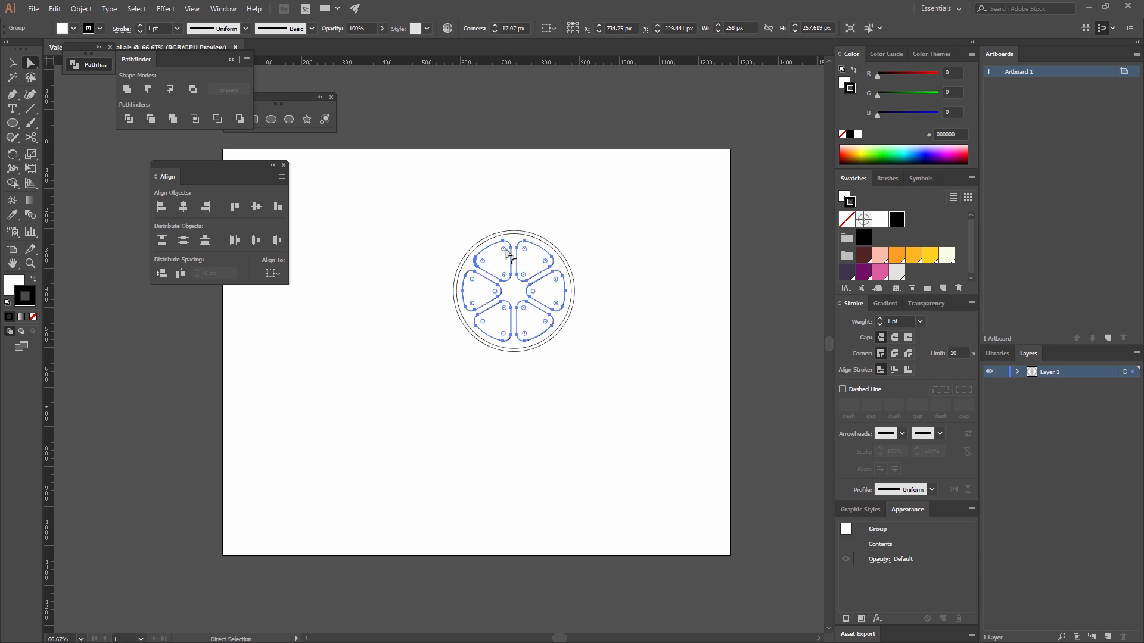
pyautogui.click(507, 28)
pyautogui.doubleClick(507, 28)
pyautogui.write('14')
pyautogui.press('Return')
pyautogui.click(608, 341)
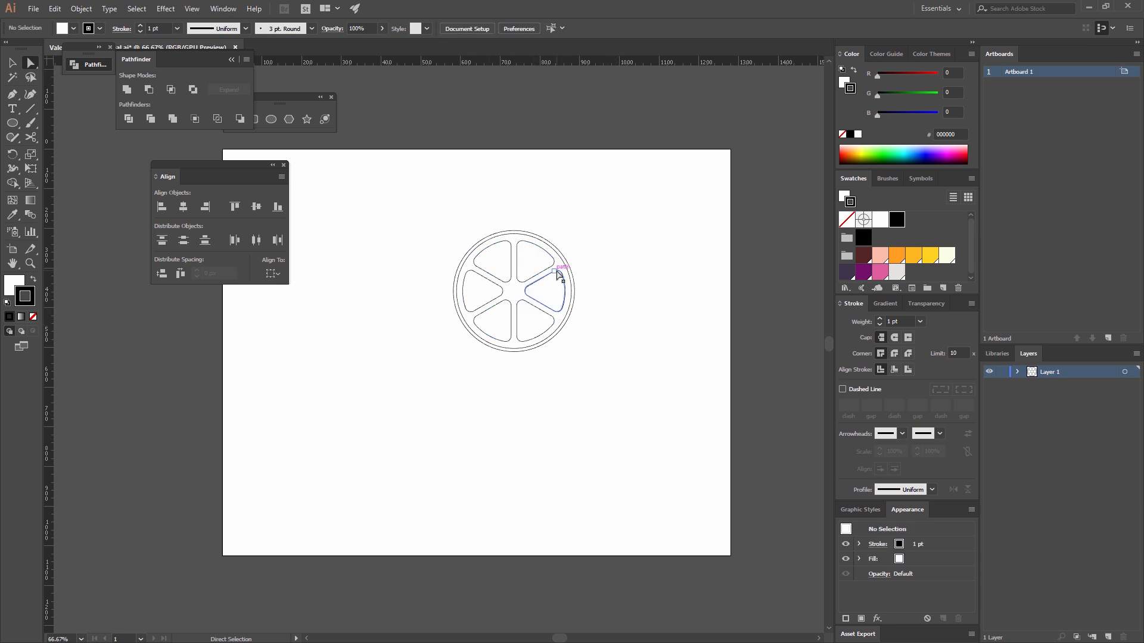
# Remove the stroke from the wedge group and fill it with the golden orange swatch (R=255 G=185 B=33).
pyautogui.press('v')
pyautogui.click(473, 275)
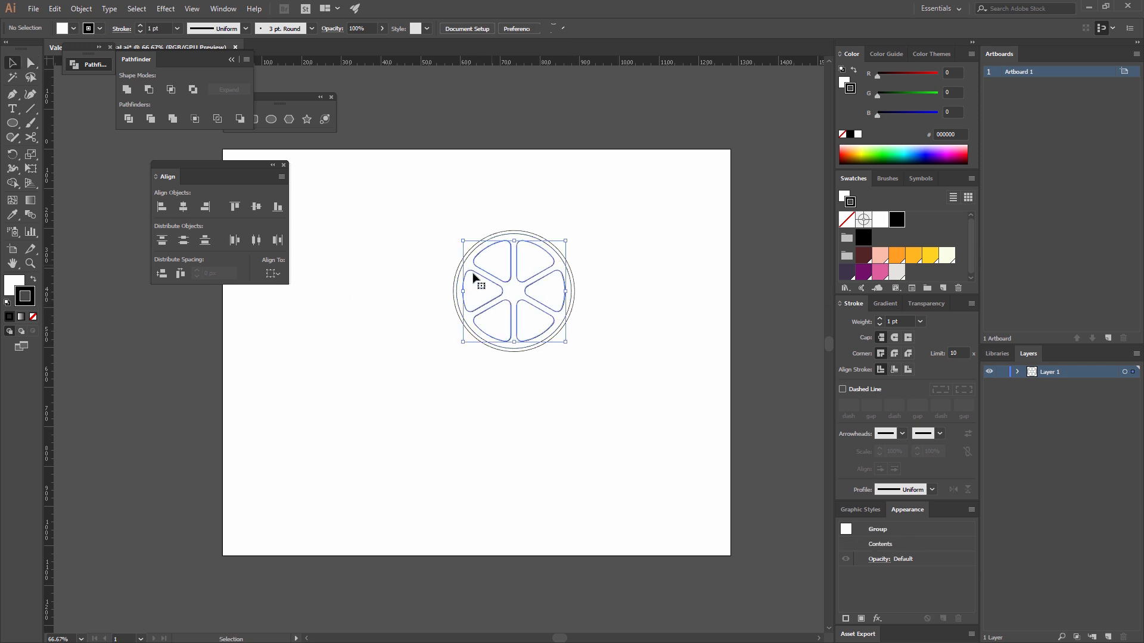
pyautogui.click(34, 316)
pyautogui.click(20, 282)
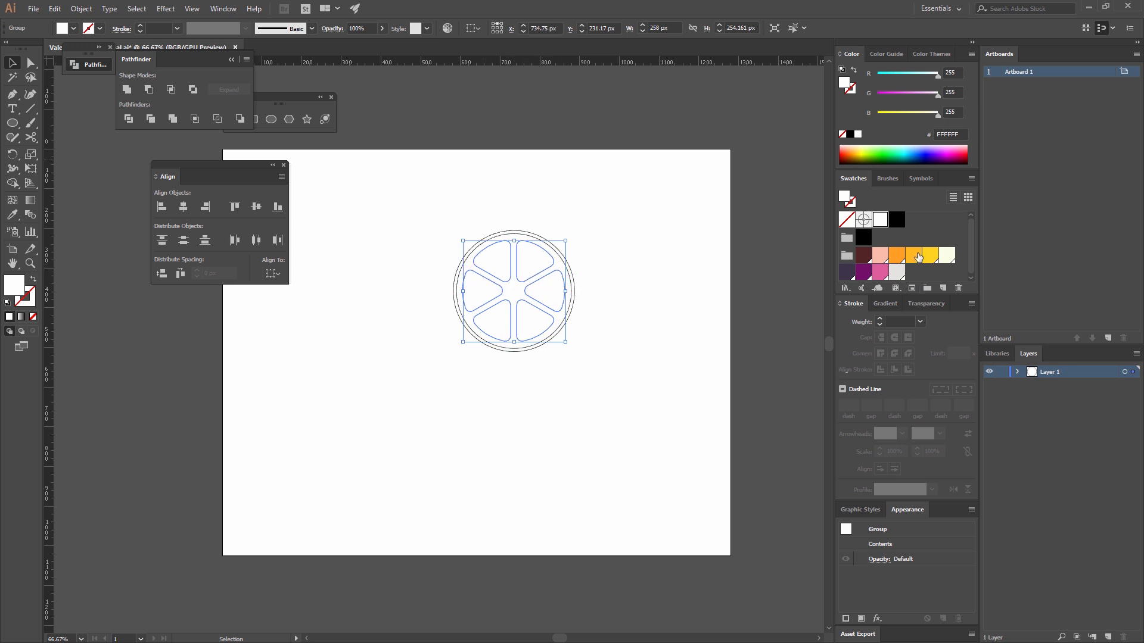
pyautogui.click(919, 257)
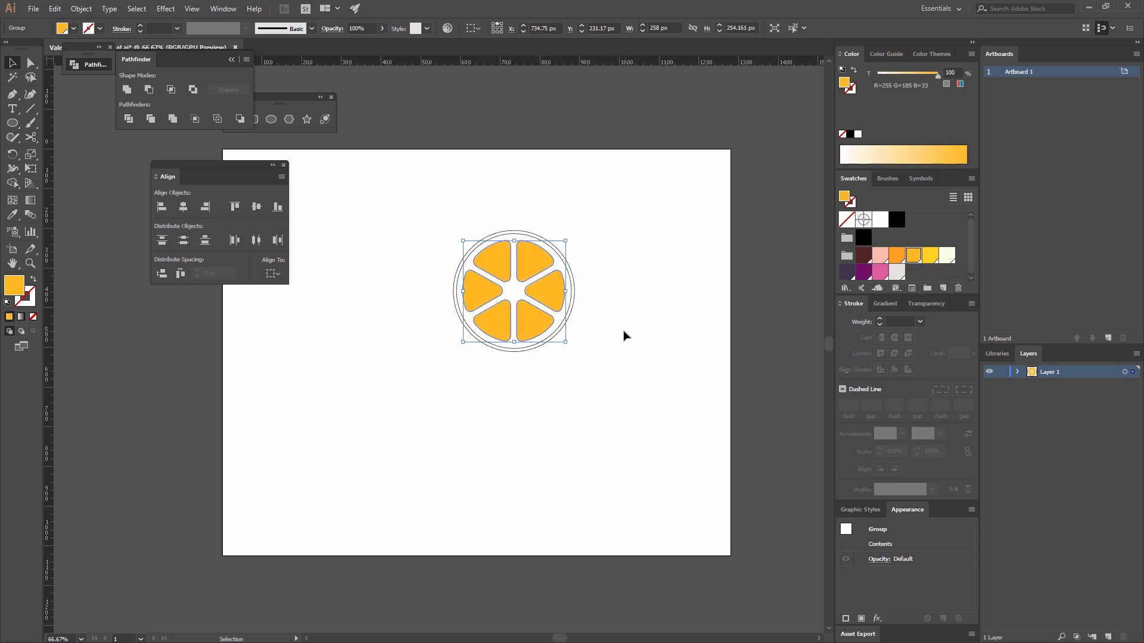
pyautogui.click(623, 332)
# Remove the stroke from the middle circle and fill it with the pale cream swatch (R=251 G=255 B=232).
pyautogui.click(544, 246)
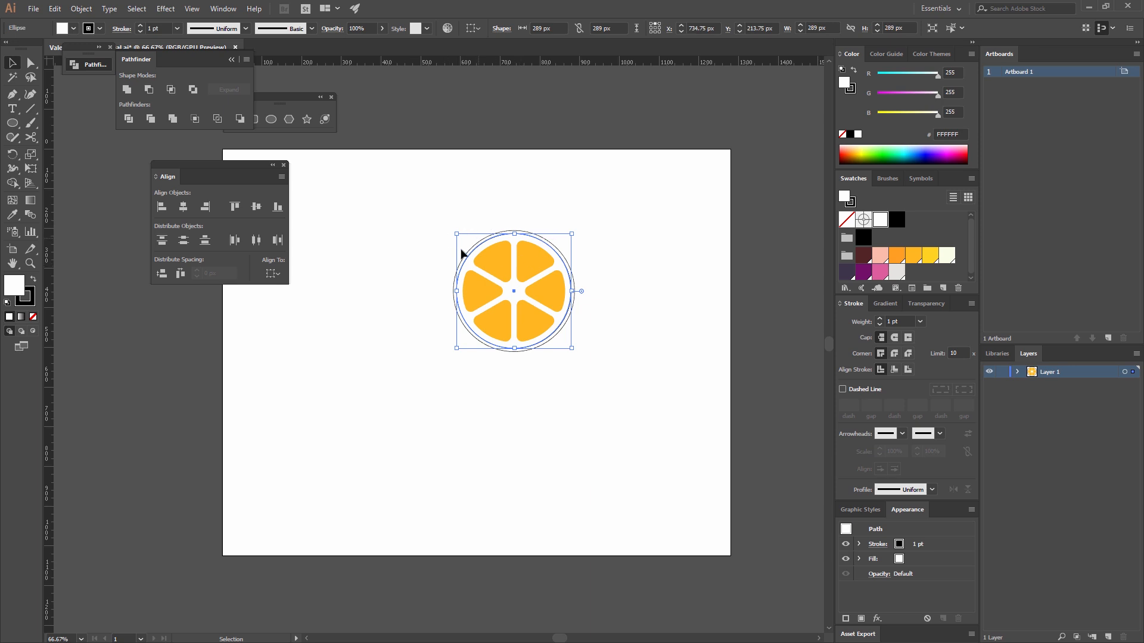
pyautogui.click(32, 302)
pyautogui.click(33, 317)
pyautogui.click(17, 287)
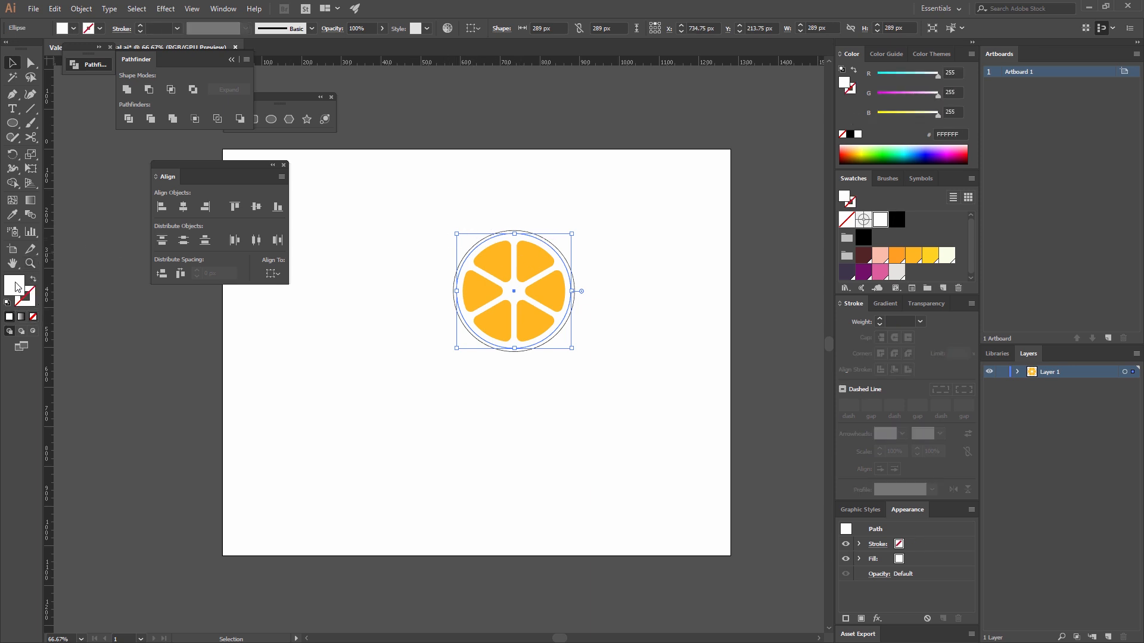
pyautogui.click(947, 256)
pyautogui.click(586, 260)
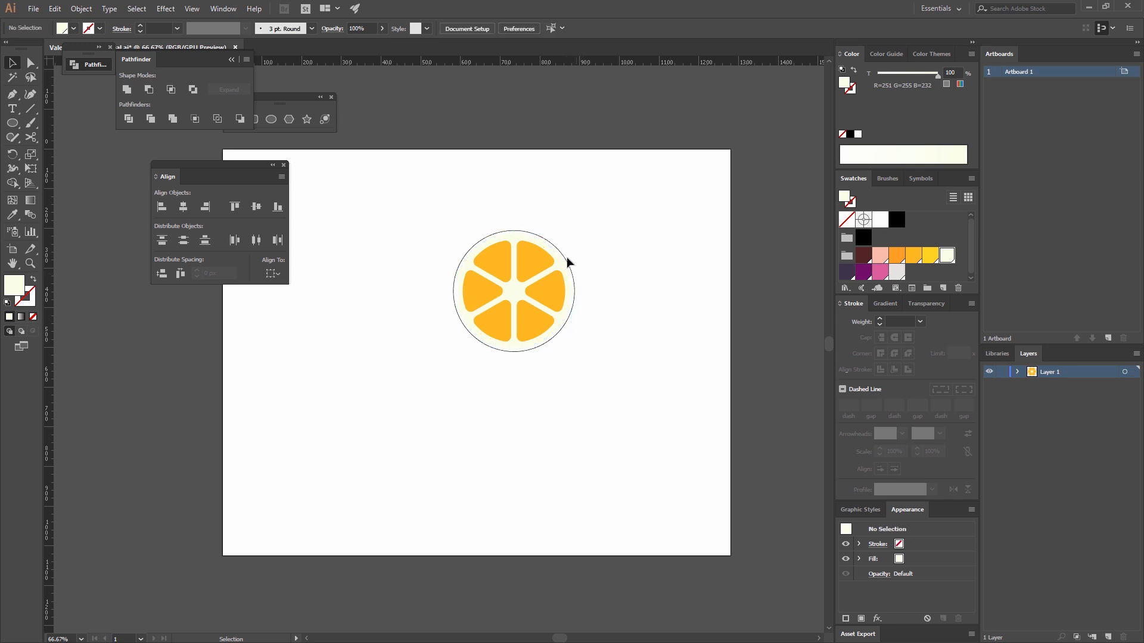
# Remove the outermost circle's stroke and give it the same golden orange fill as the wedges (R=255 G=185 B=33).
pyautogui.click(560, 255)
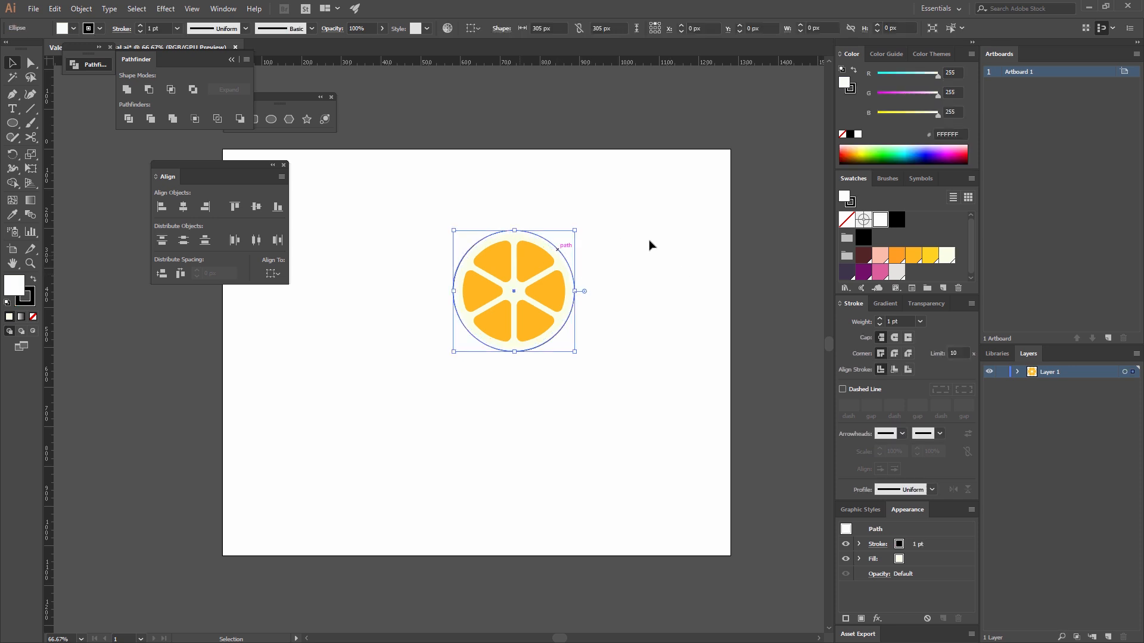
pyautogui.click(24, 304)
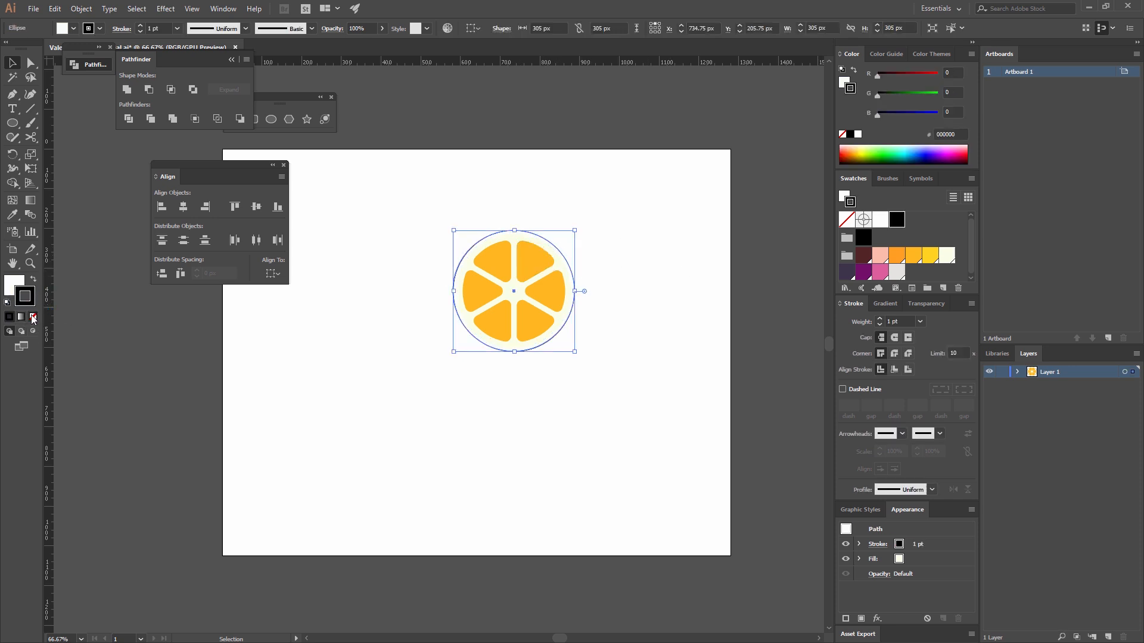
pyautogui.click(33, 317)
pyautogui.click(15, 282)
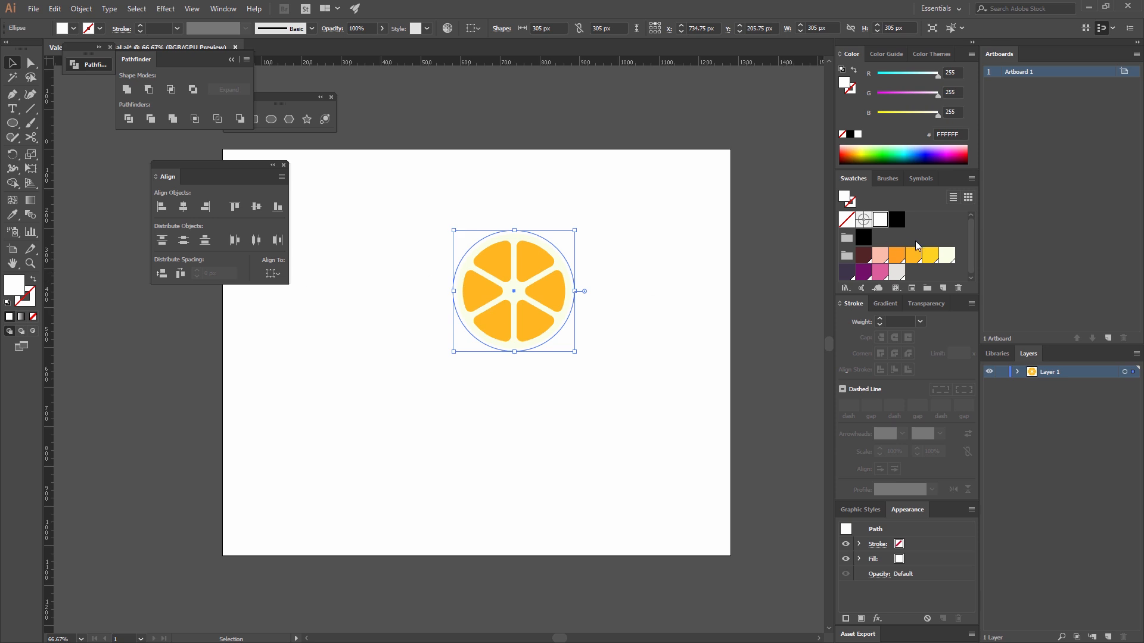
pyautogui.click(898, 255)
pyautogui.click(913, 255)
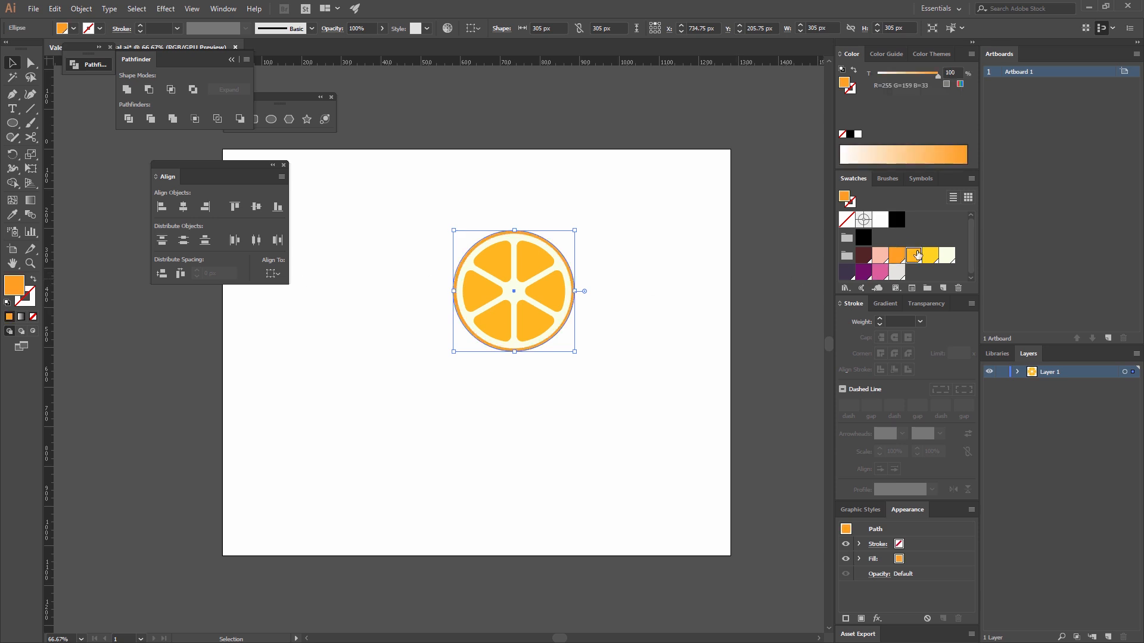
pyautogui.click(684, 293)
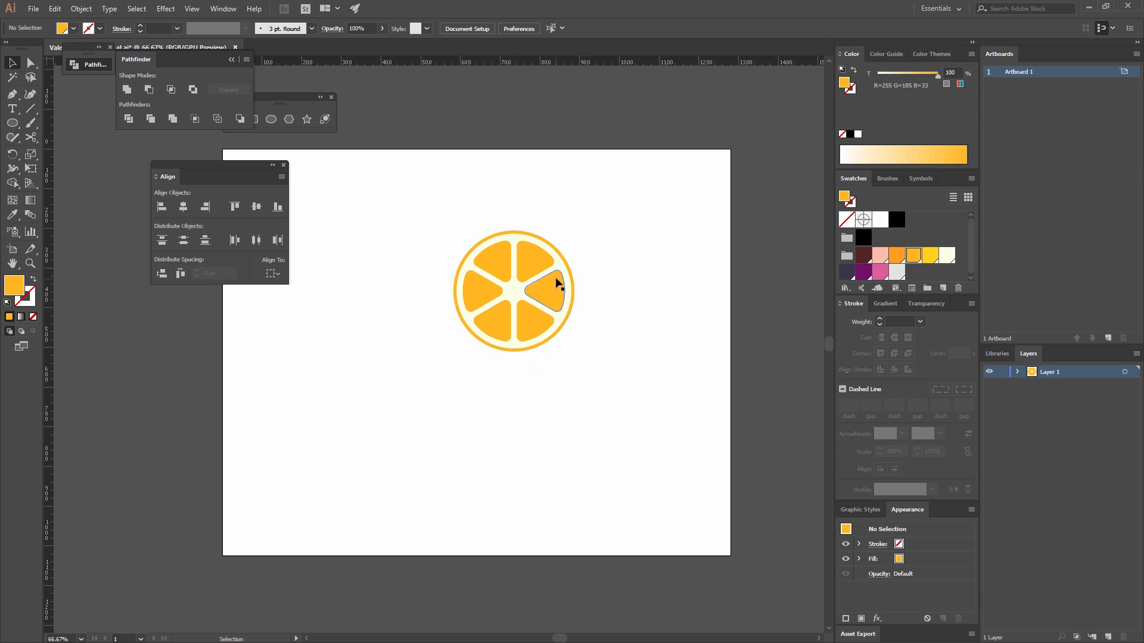
# Create a 10 x 16 px ellipse just above the orange slice, with width and height proportions unconstrained.
pyautogui.hotkey('ctrl', '=')
pyautogui.hotkey('ctrl', '=')
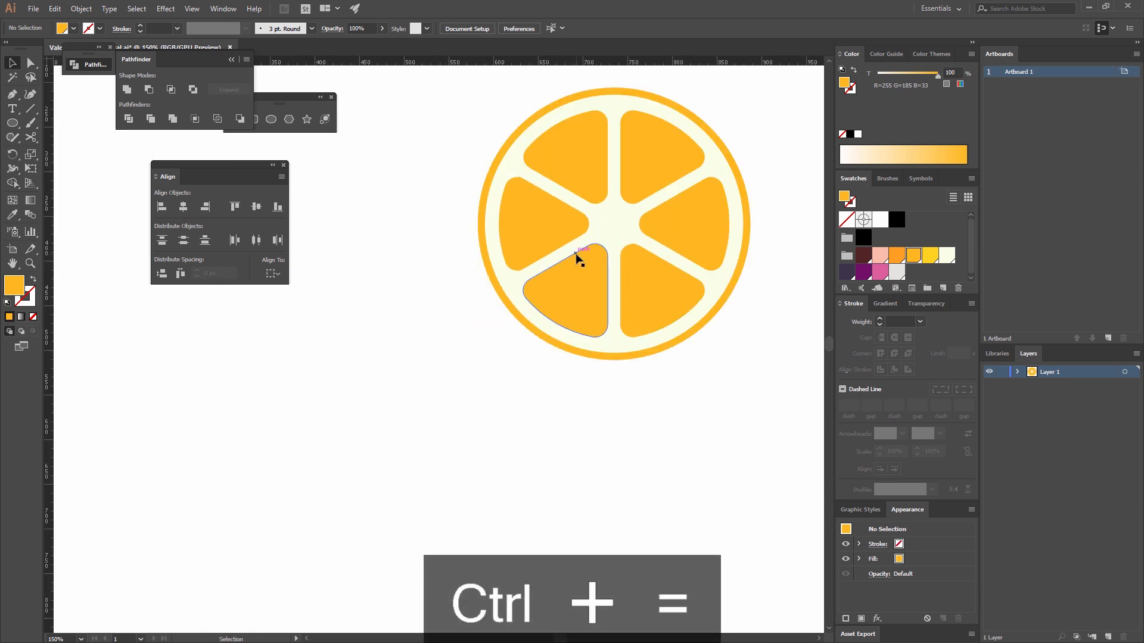
pyautogui.moveTo(678, 253); pyautogui.dragTo(532, 348)
pyautogui.click(280, 102)
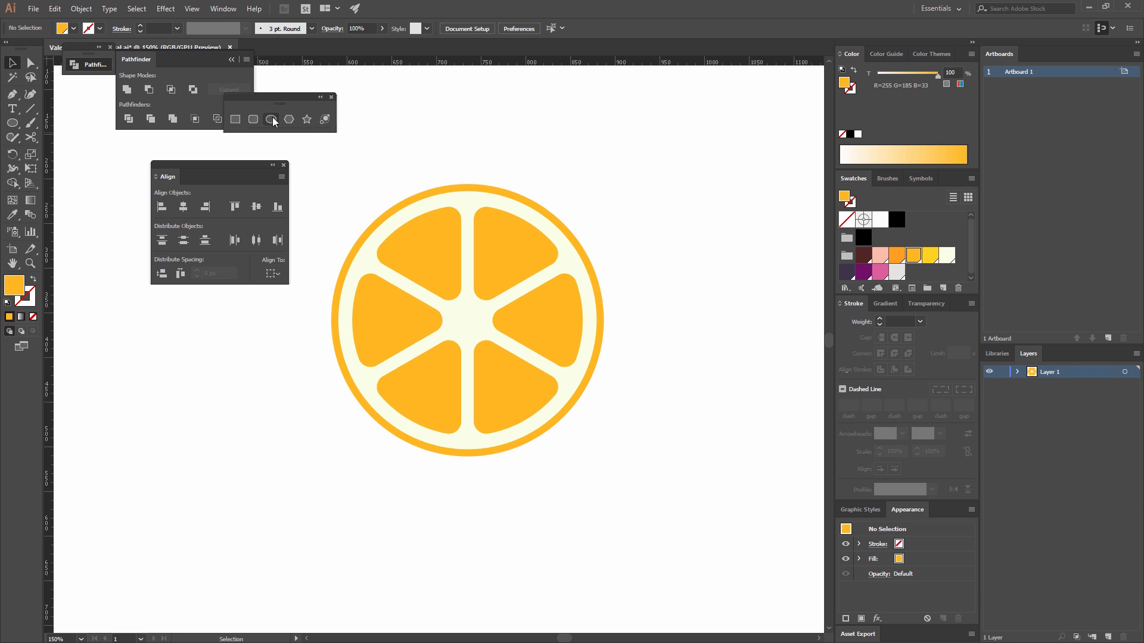
pyautogui.click(272, 119)
pyautogui.click(485, 144)
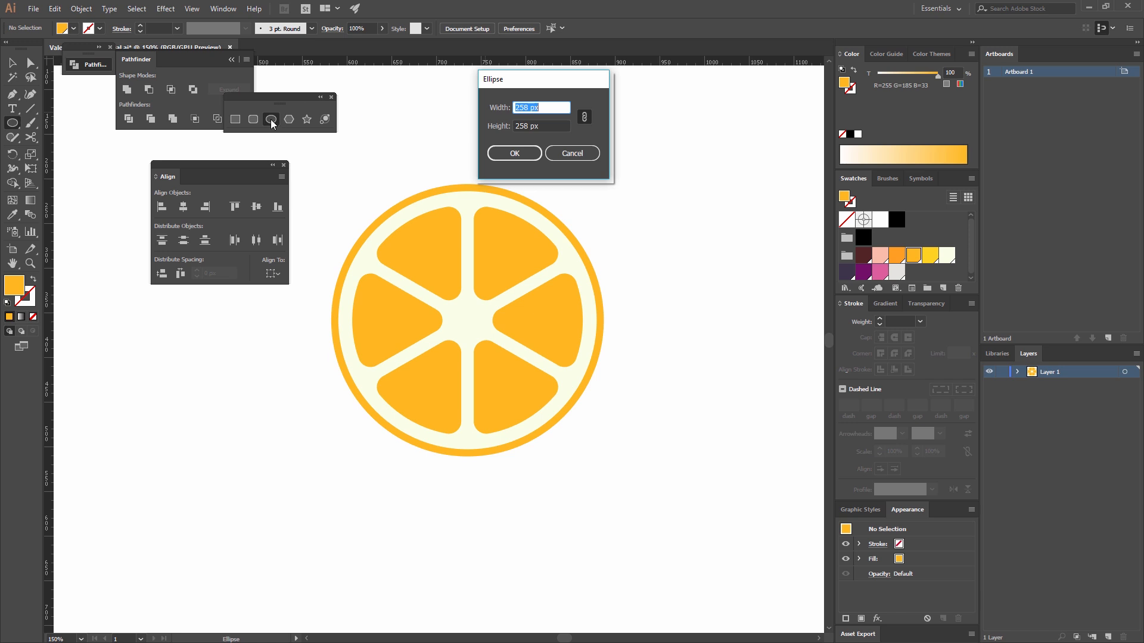
pyautogui.click(584, 121)
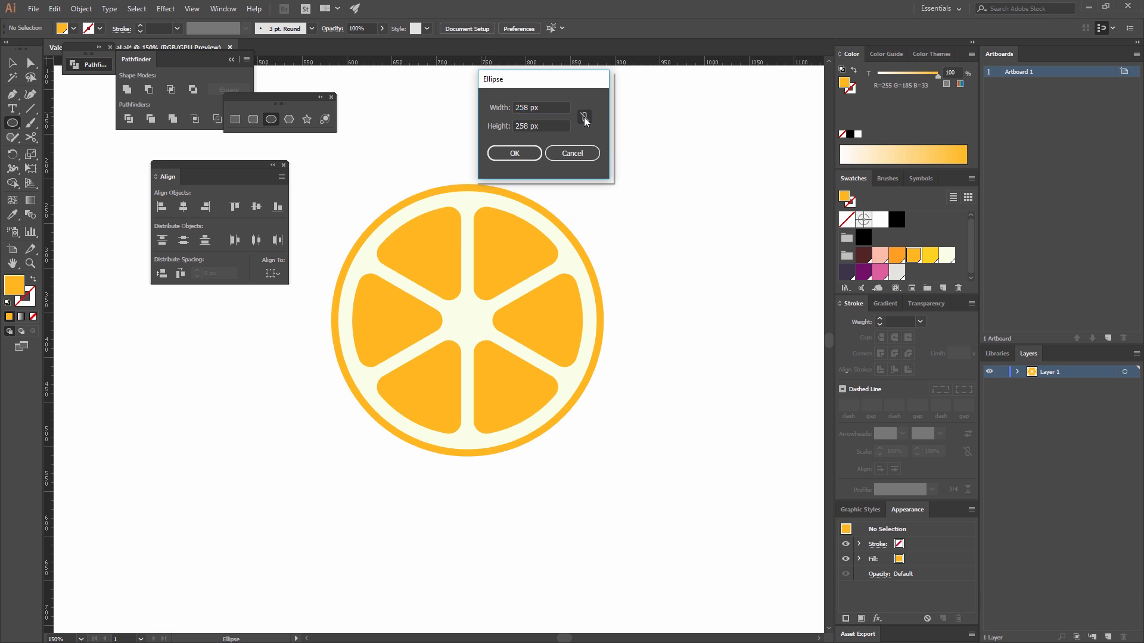
pyautogui.moveTo(545, 106); pyautogui.dragTo(478, 109)
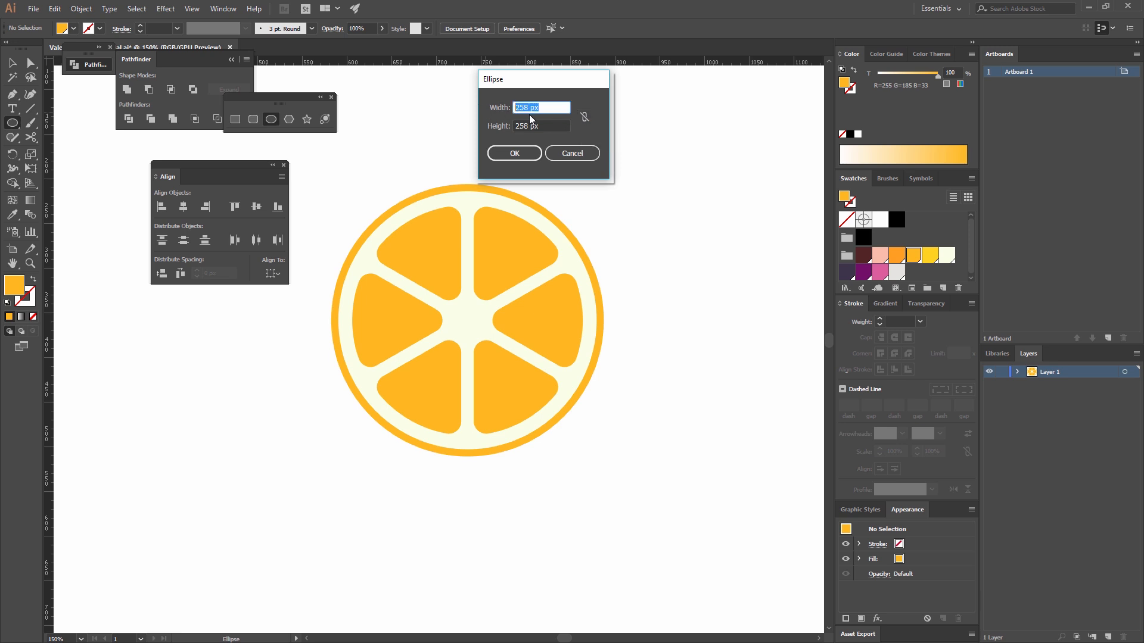
pyautogui.write('10')
pyautogui.press('Tab')
pyautogui.write('16')
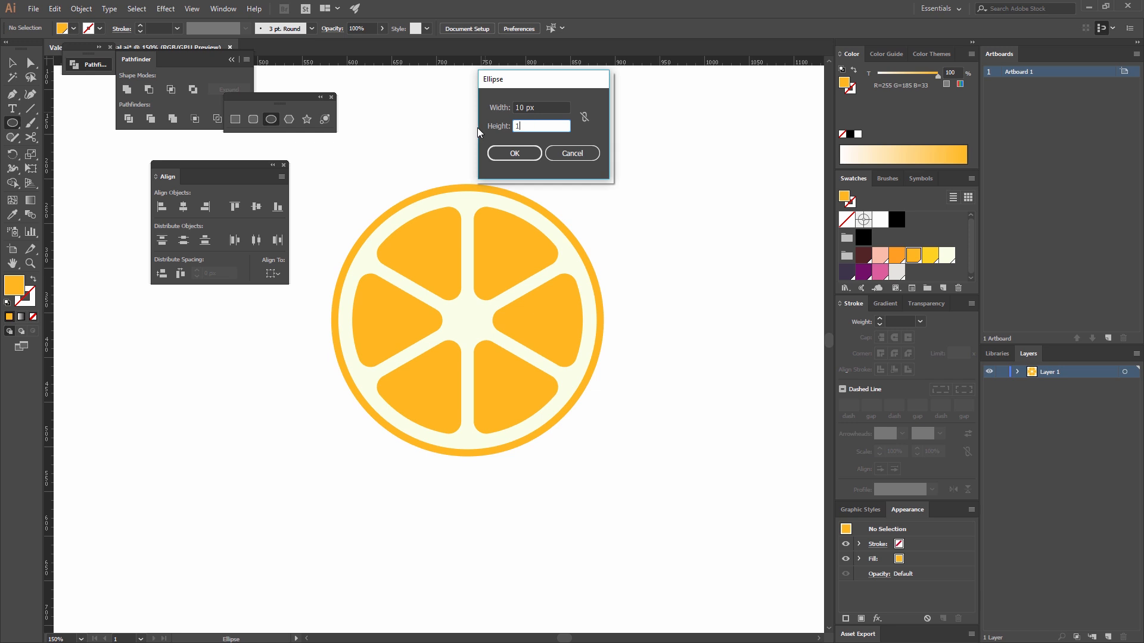
pyautogui.click(501, 155)
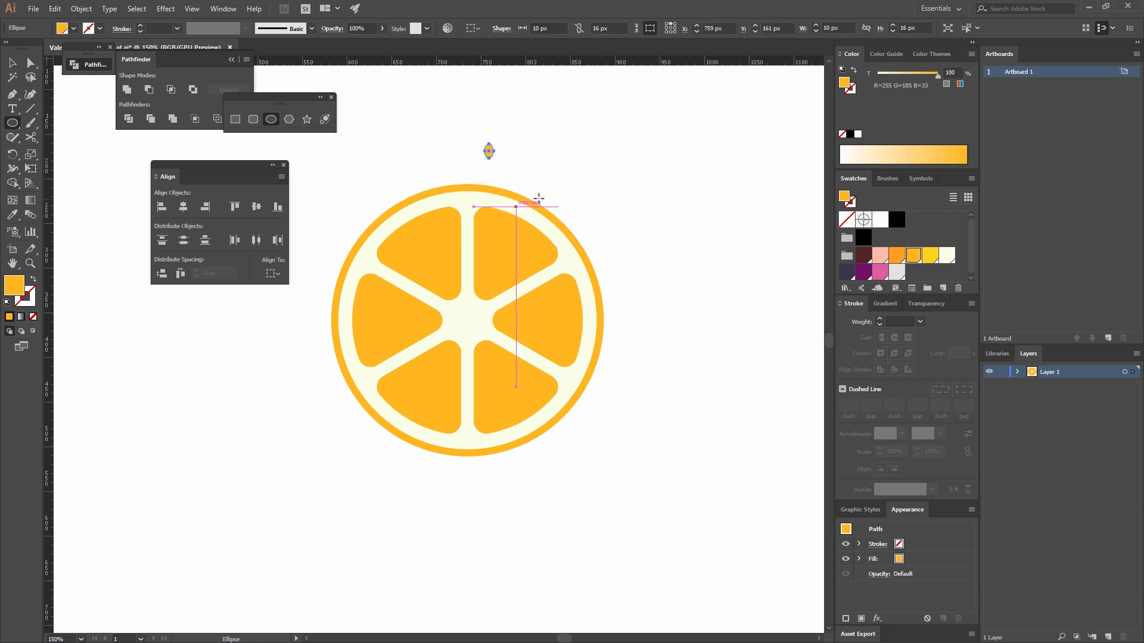
# Fill the small ellipse with the dark purple-grey swatch (R=62 G=54 B=74) and deselect it.
pyautogui.click(847, 272)
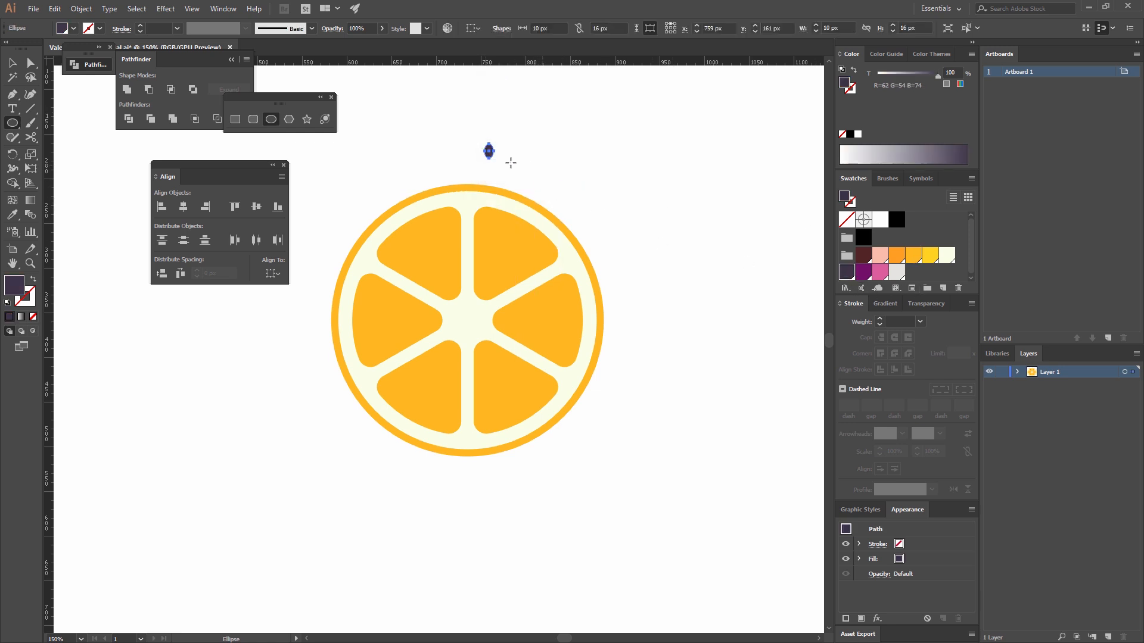
pyautogui.click(13, 62)
pyautogui.click(588, 178)
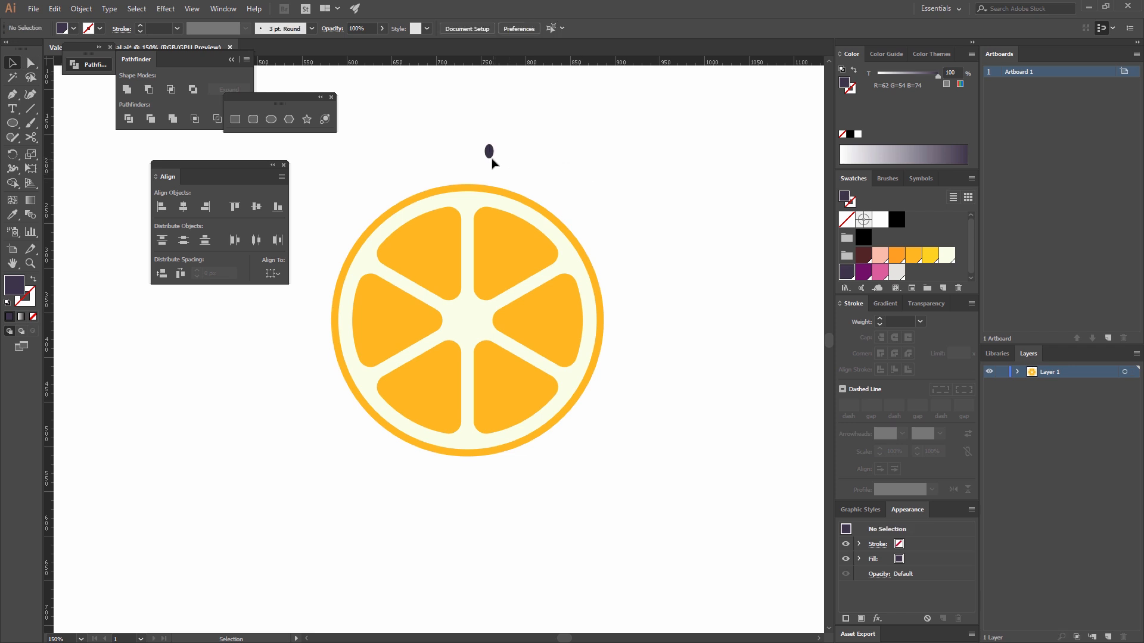
# Move the small ellipse onto the lower-left wedge as an eye and place a level copy on the lower-right wedge.
pyautogui.moveTo(489, 152); pyautogui.dragTo(446, 373)
pyautogui.click(667, 257)
pyautogui.moveTo(446, 373); pyautogui.dragTo(517, 382)
pyautogui.click(628, 401)
# Create a 50 x 50 px circle over the right part of the orange slice.
pyautogui.click(271, 121)
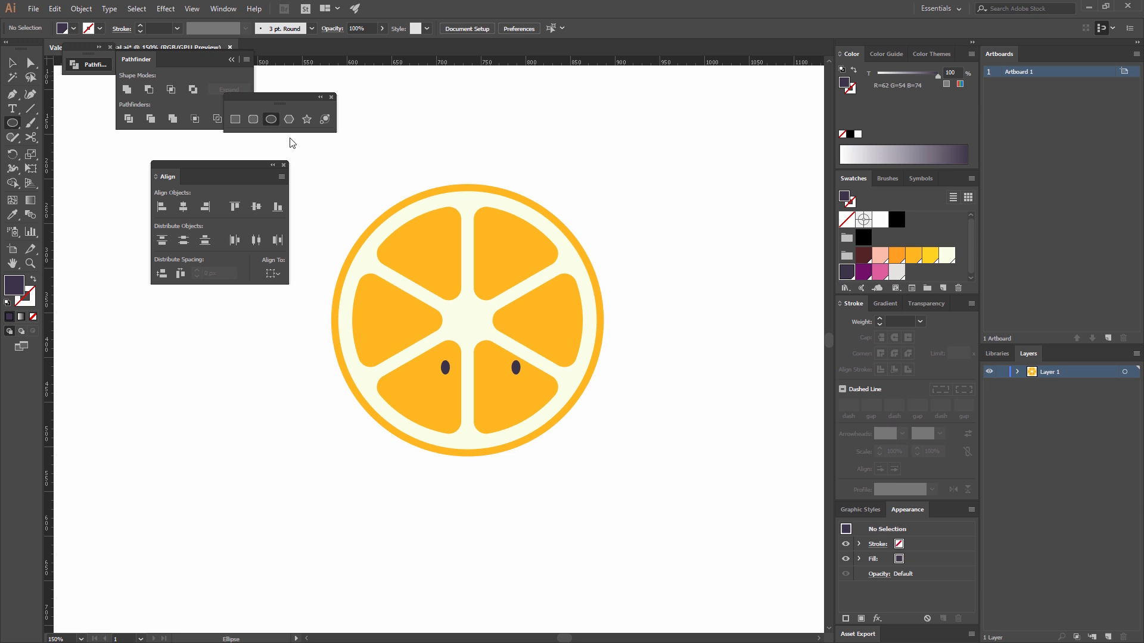
pyautogui.click(524, 261)
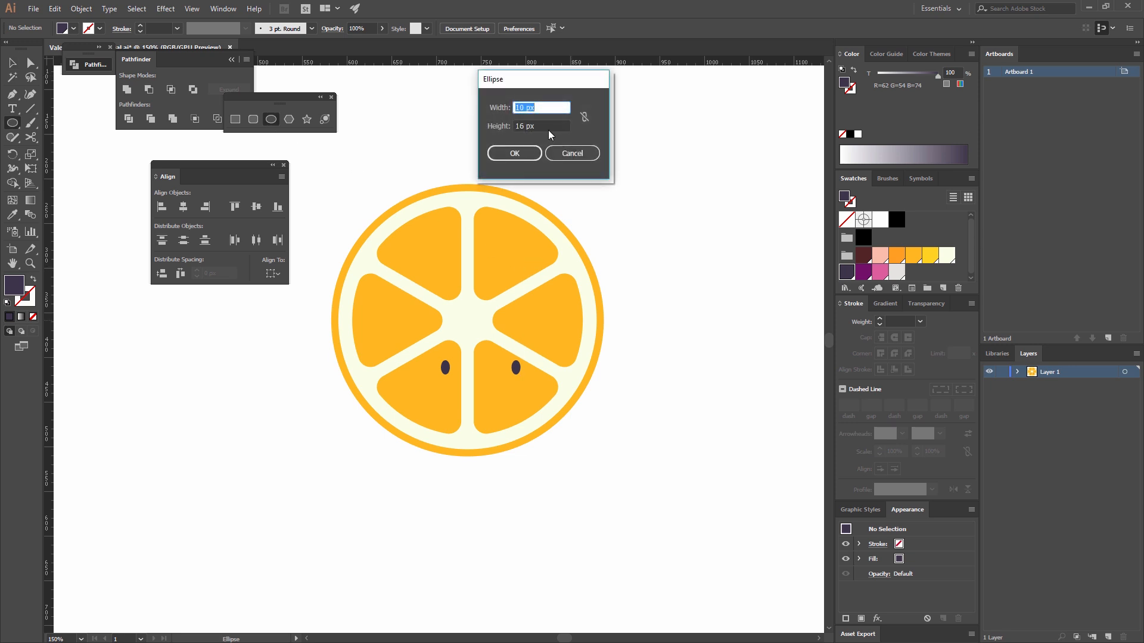
pyautogui.write('50')
pyautogui.press('Tab')
pyautogui.write('50')
pyautogui.click(523, 152)
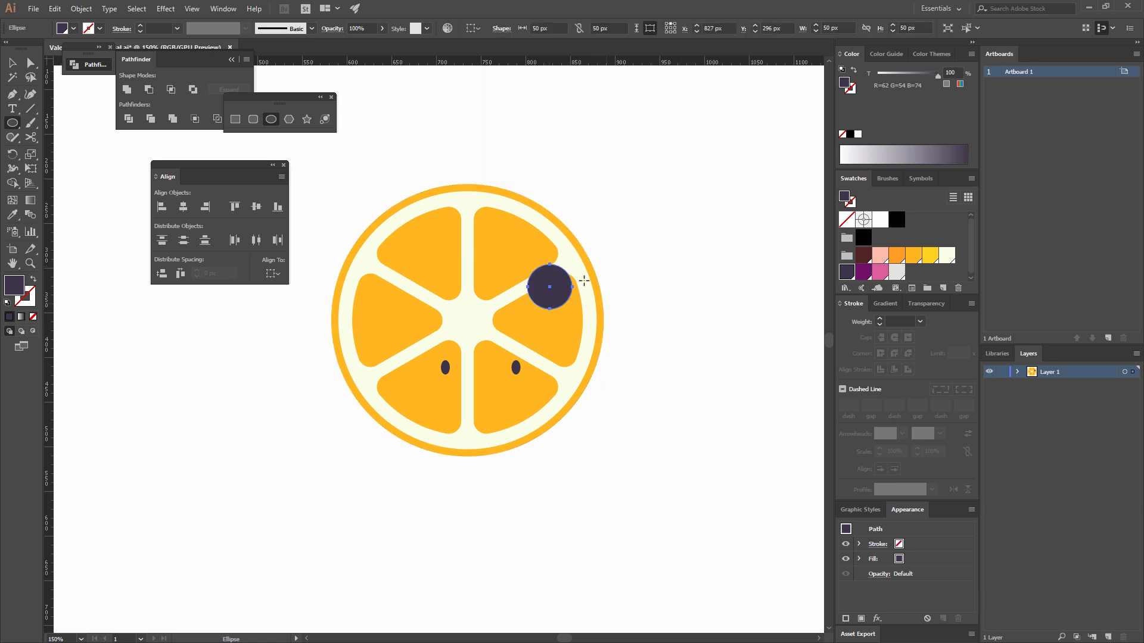
# Duplicate the 50 px circle straight down by 25 px so the two circles overlap.
pyautogui.click(12, 63)
pyautogui.click(598, 172)
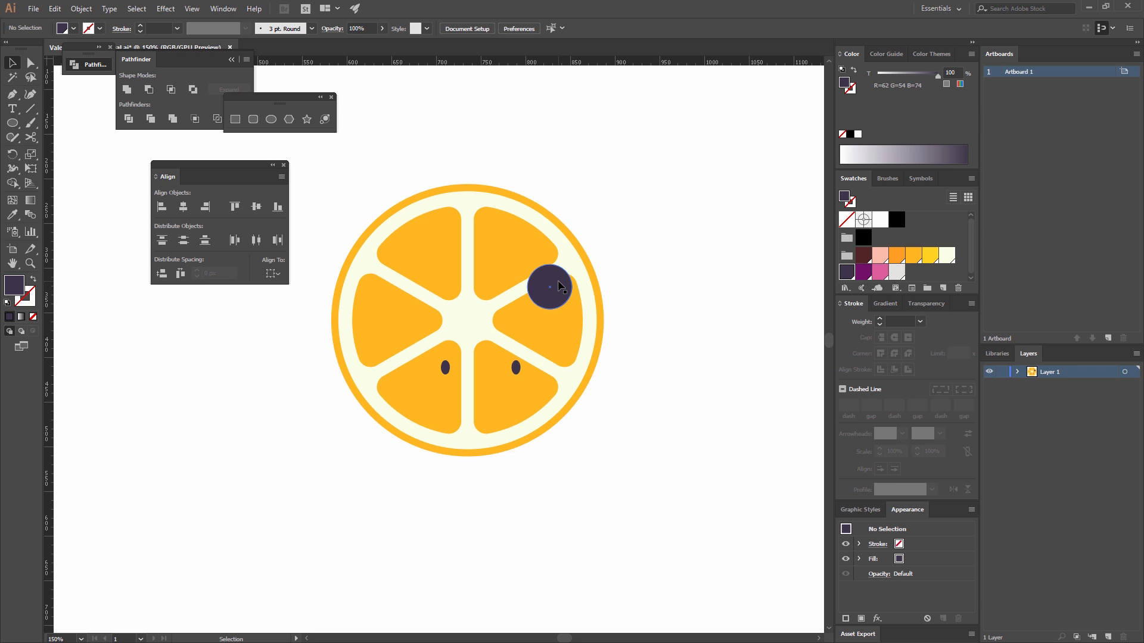
pyautogui.moveTo(560, 288); pyautogui.dragTo(563, 311)
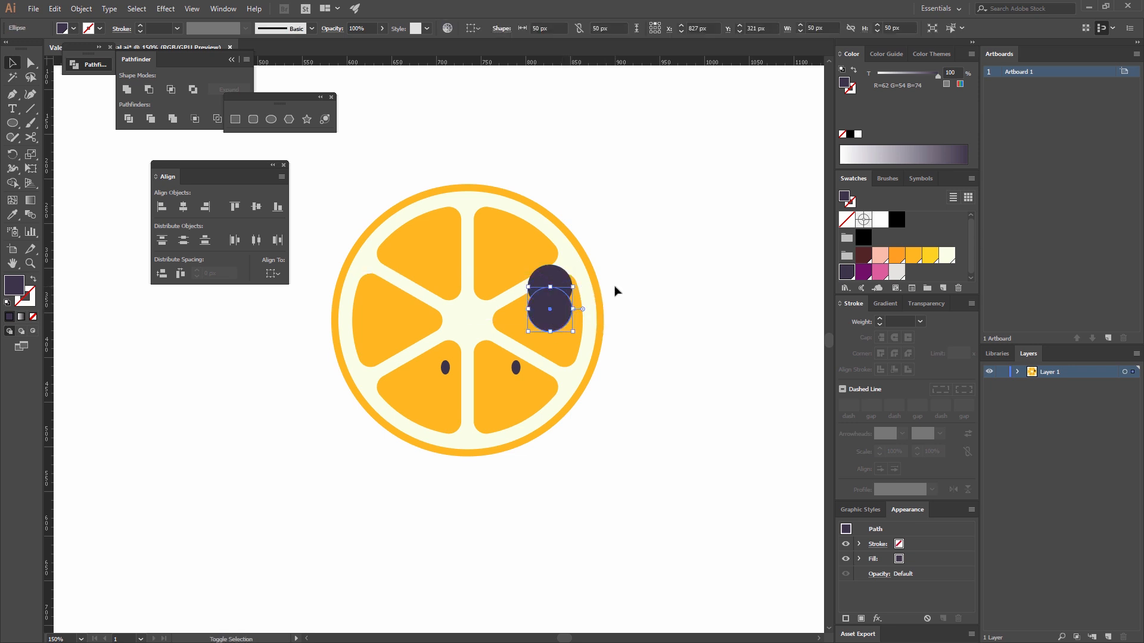
pyautogui.click(616, 290)
pyautogui.click(554, 280)
pyautogui.click(863, 271)
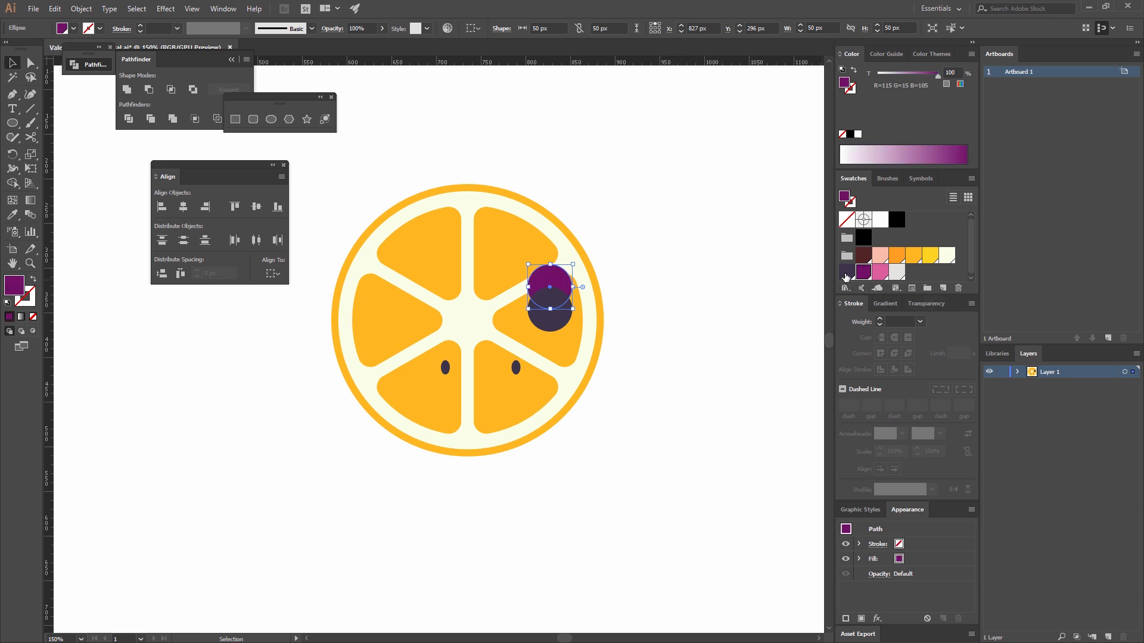
pyautogui.click(847, 272)
pyautogui.click(649, 279)
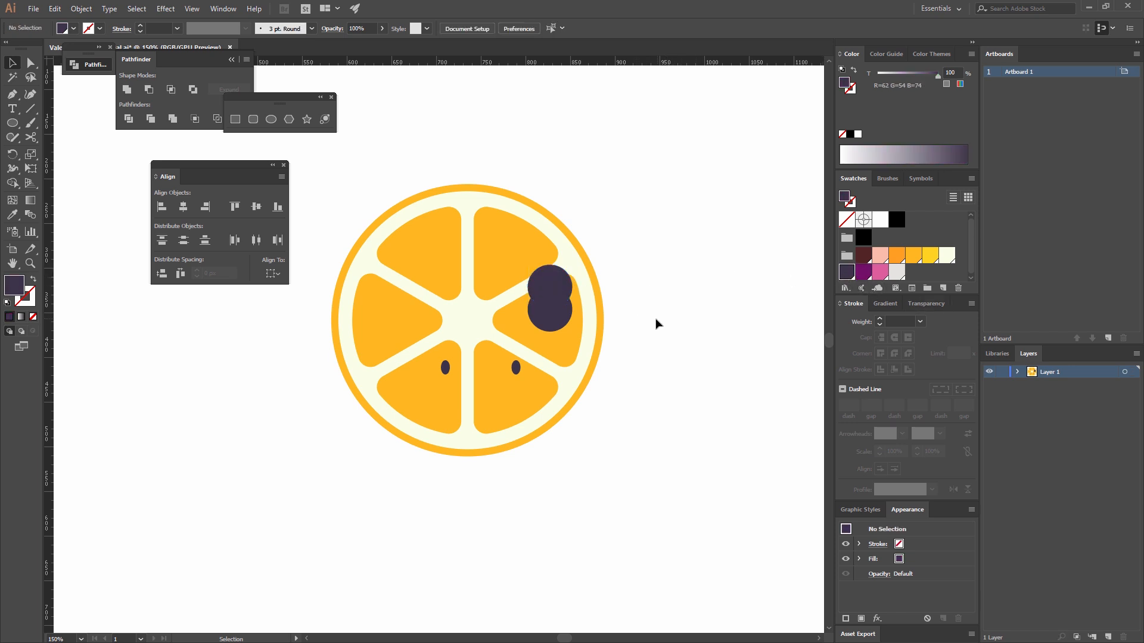
# Fill the upper circle with dark brown (R=82 G=37 B=37) and the lower circle with pink (R=222 G=95 B=158).
pyautogui.click(560, 281)
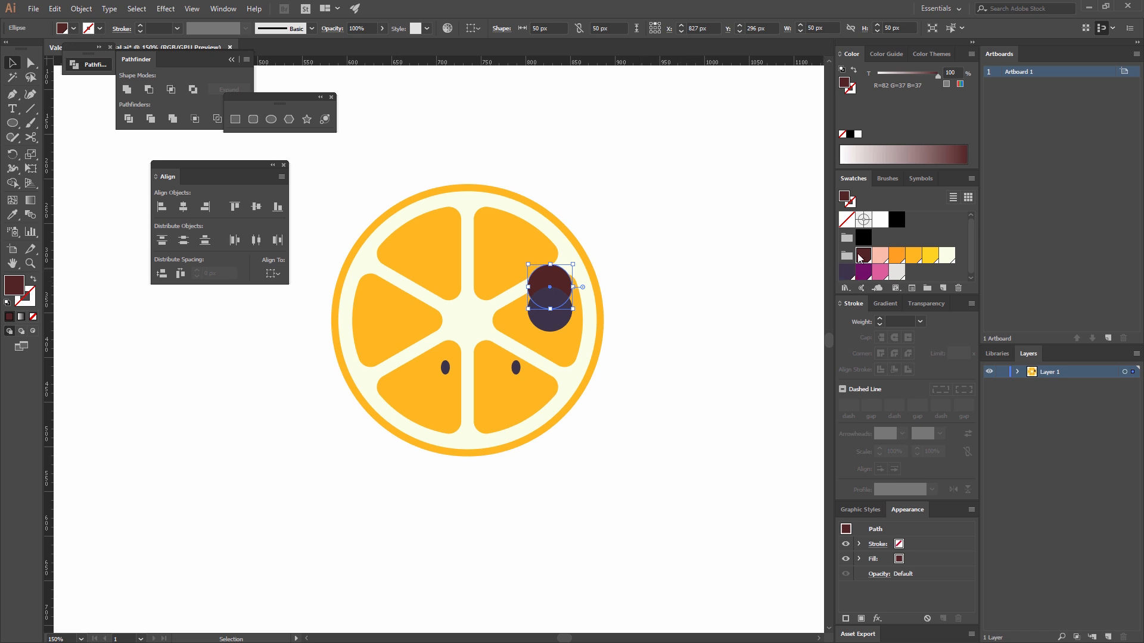
pyautogui.click(567, 314)
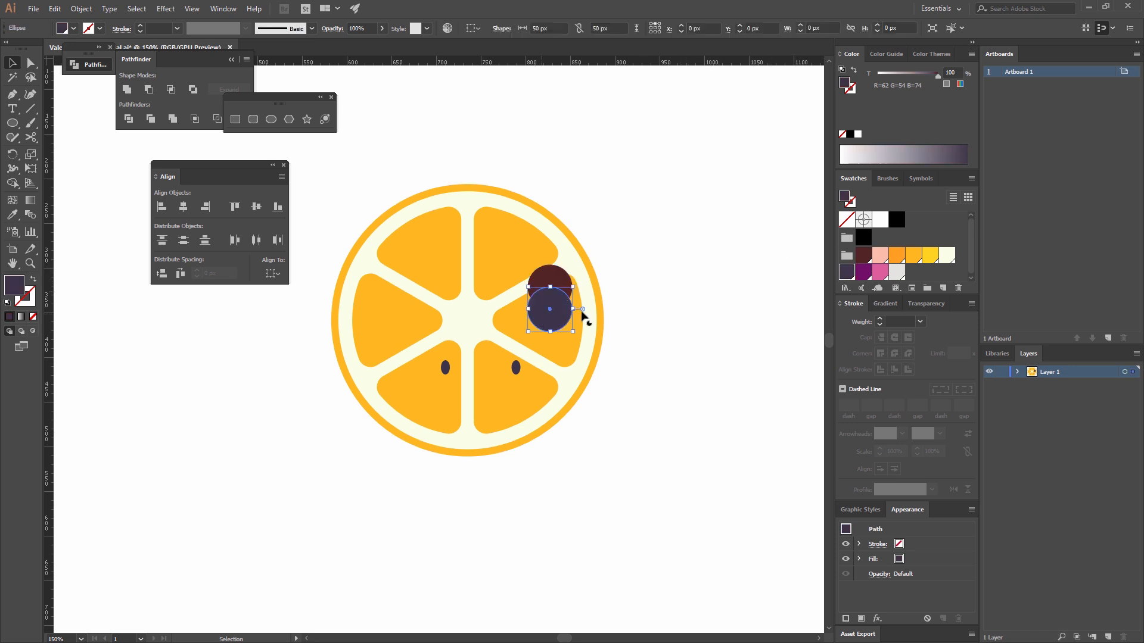
pyautogui.click(880, 272)
pyautogui.click(639, 319)
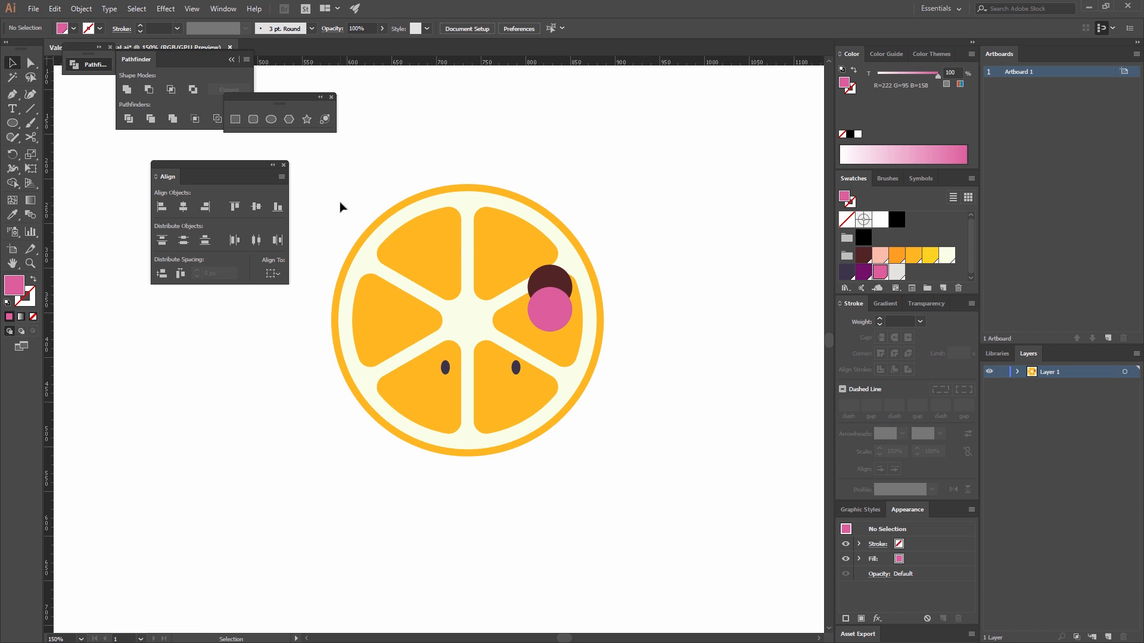
# Delete the brown circle's top anchor point and connect the open end points to form a closed half-circle mouth.
pyautogui.click(30, 63)
pyautogui.click(550, 269)
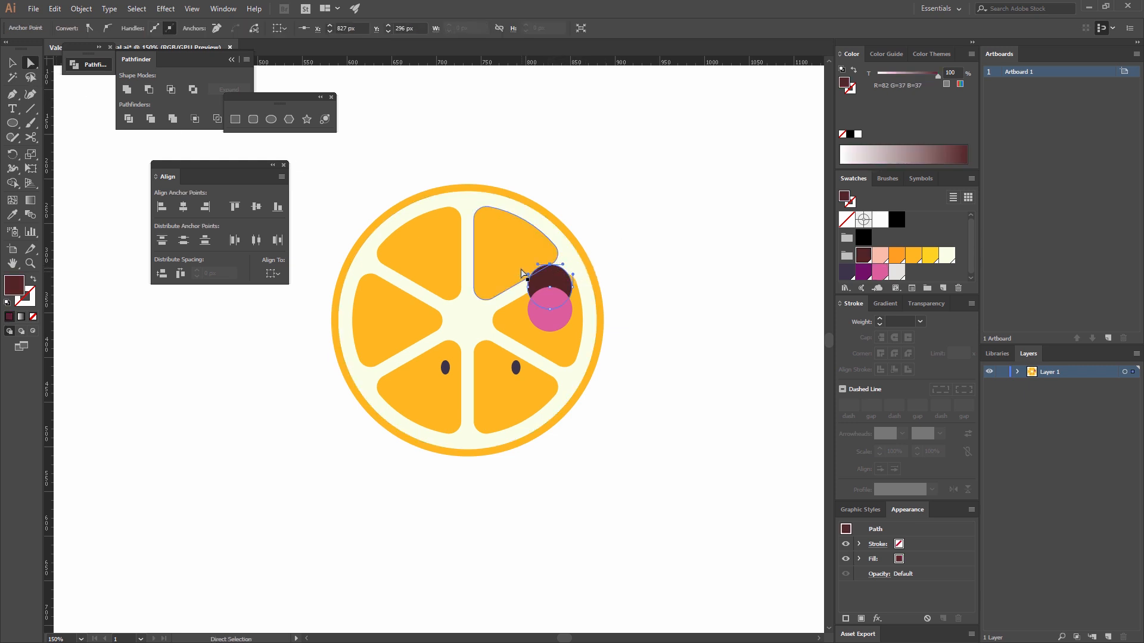
pyautogui.press('Delete')
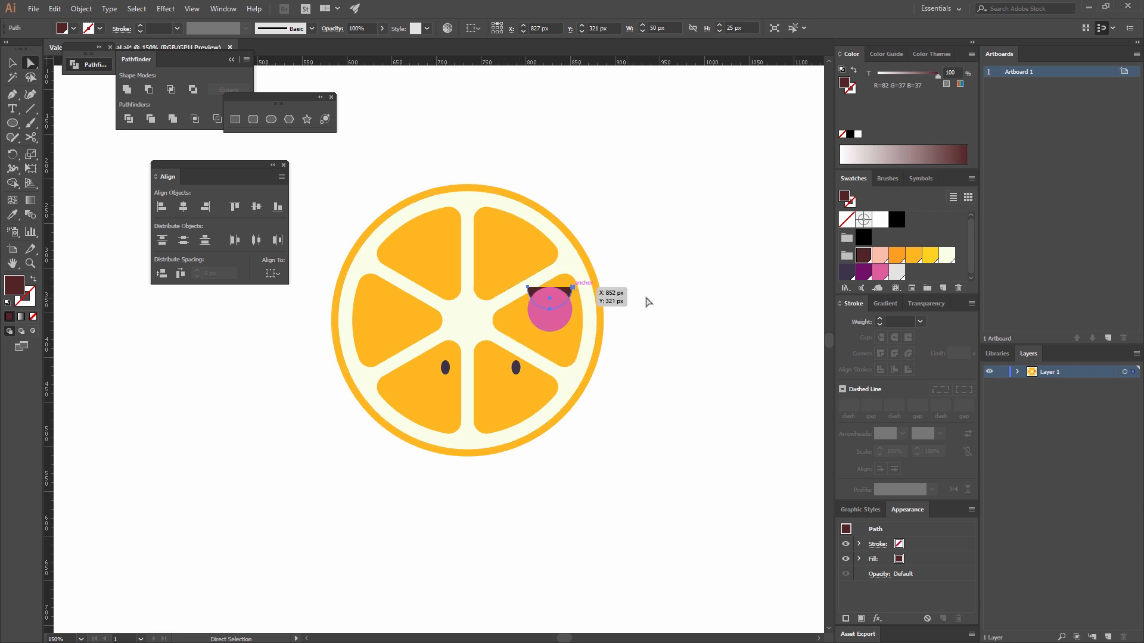
pyautogui.click(632, 299)
pyautogui.click(573, 290)
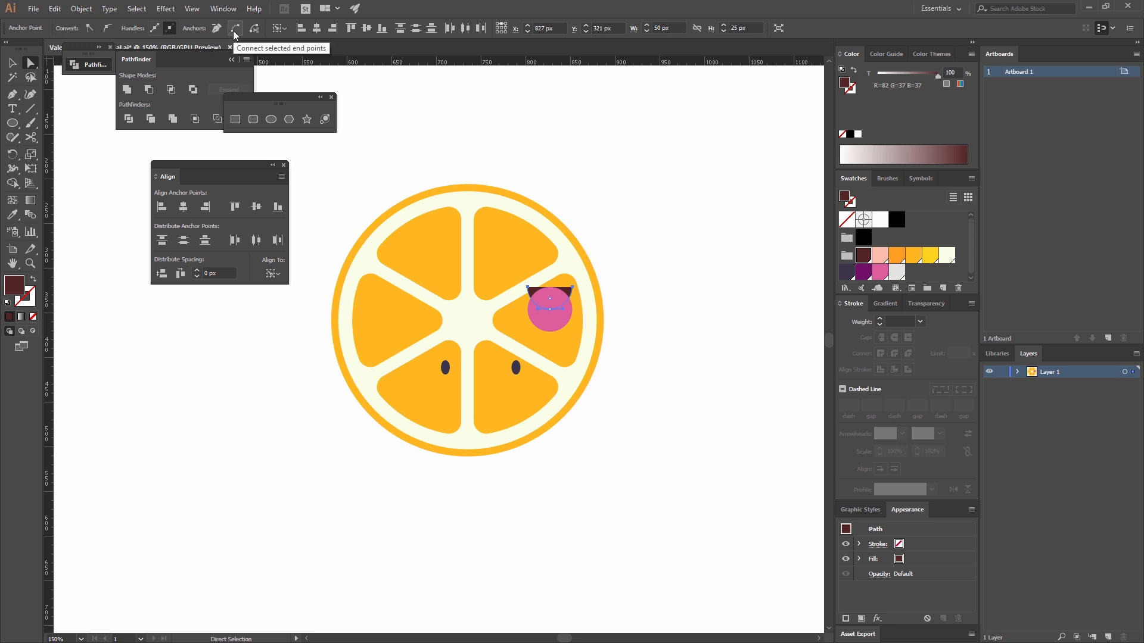
pyautogui.click(235, 30)
pyautogui.press('v')
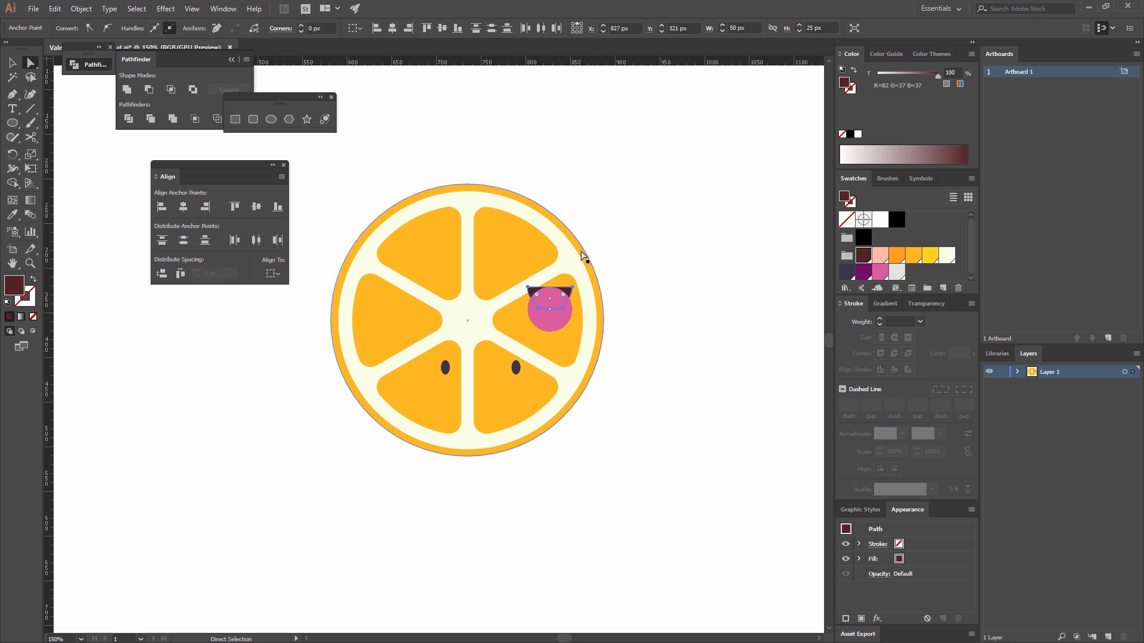
pyautogui.click(675, 262)
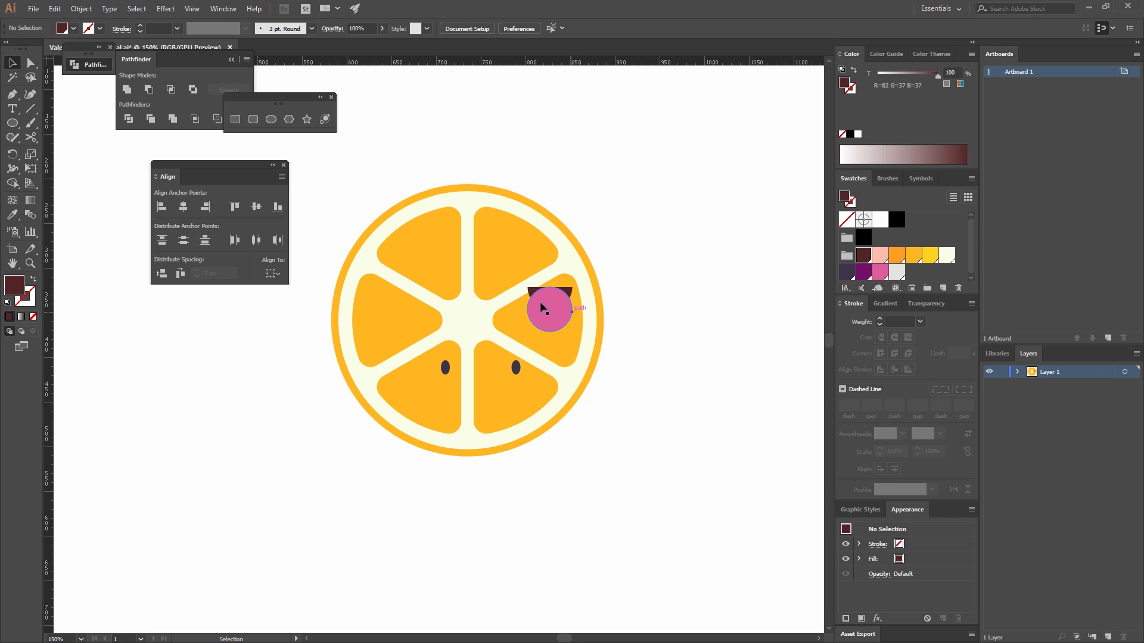
# Move the pink circle 10 px down and cut it to the clipboard.
pyautogui.moveTo(542, 307); pyautogui.dragTo(543, 315)
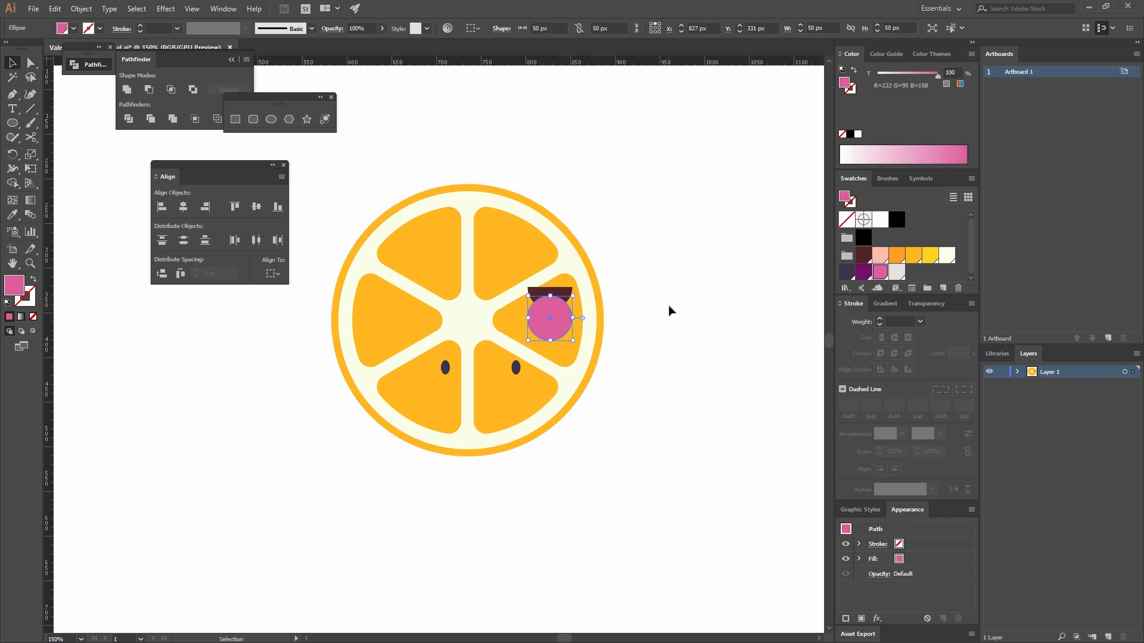
pyautogui.click(63, 9)
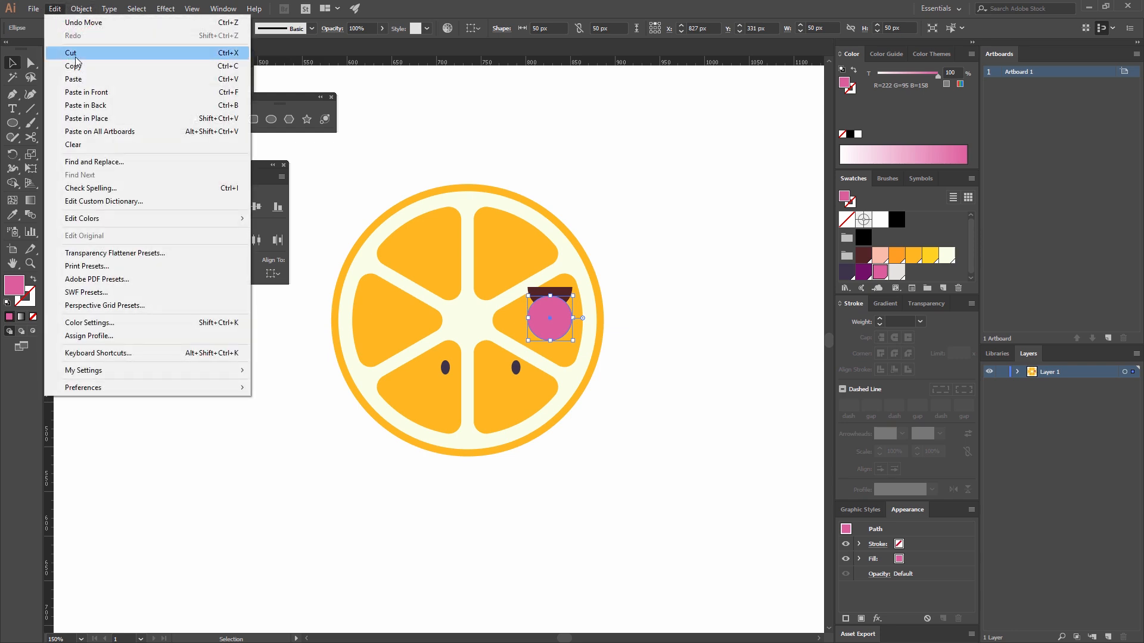
pyautogui.click(76, 58)
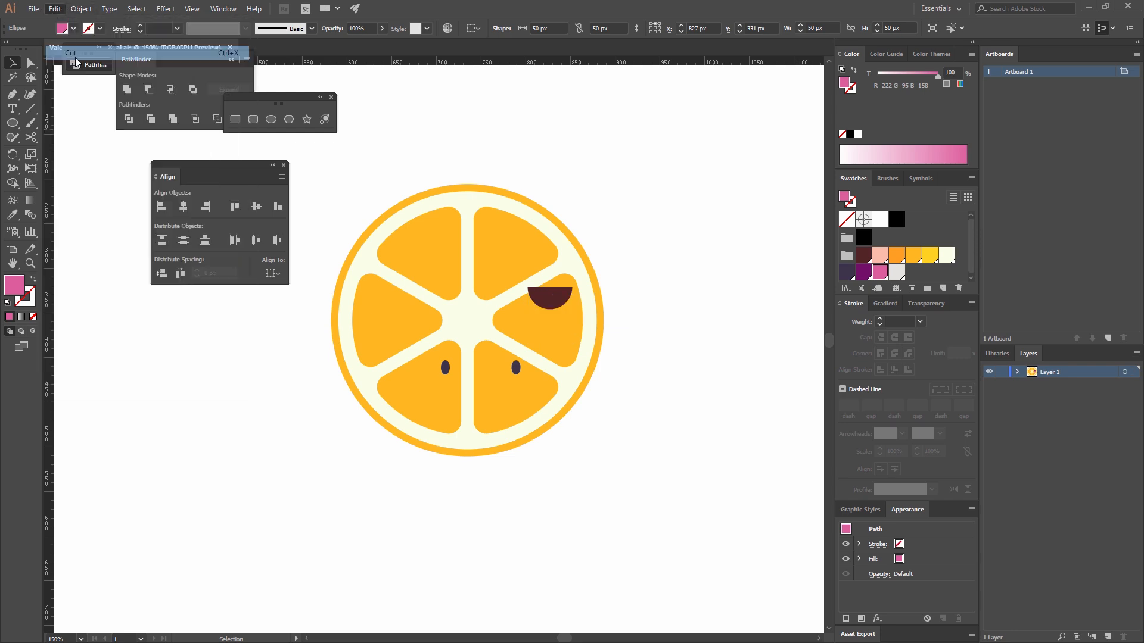
# Paste the pink circle in place inside the brown half-circle using Draw Inside mode, as the tongue.
pyautogui.click(548, 298)
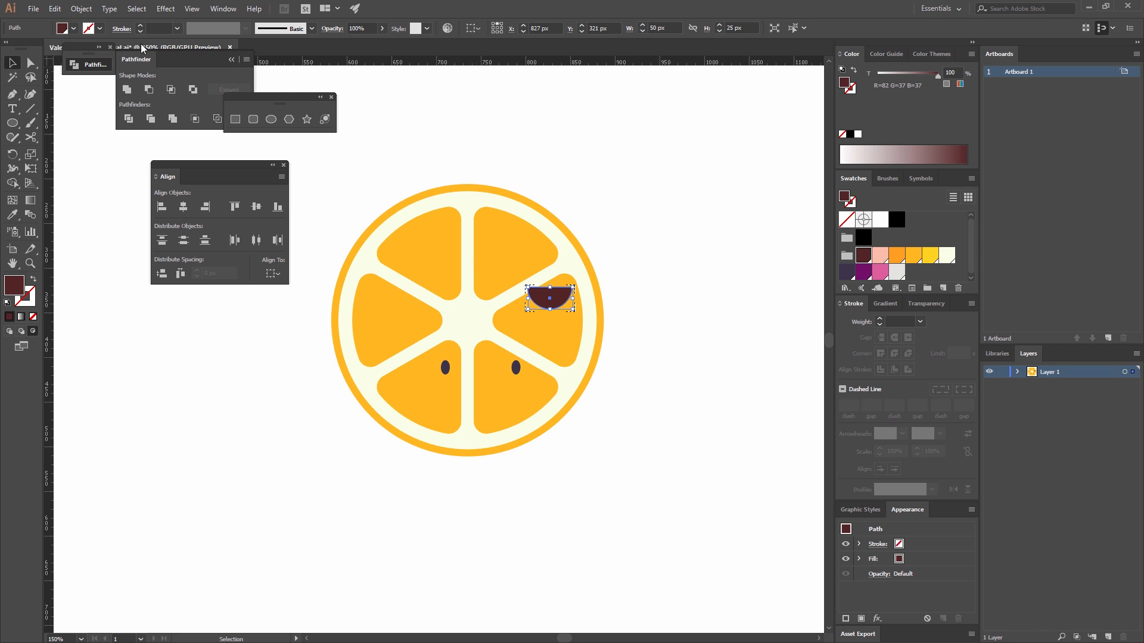
pyautogui.click(82, 9)
pyautogui.moveTo(55, 8)
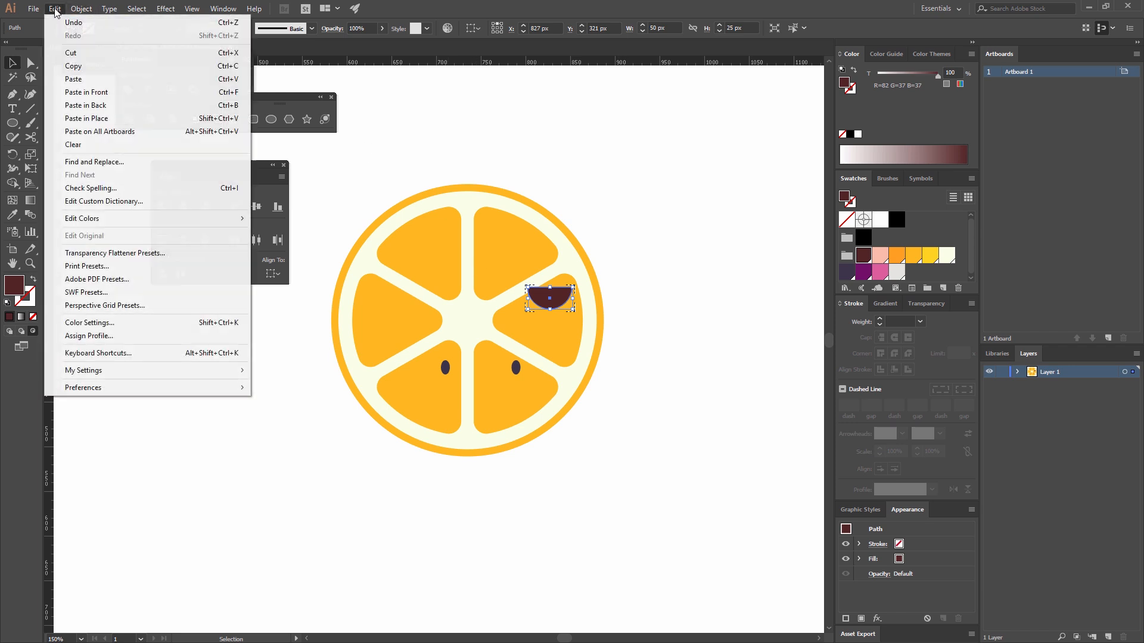
pyautogui.click(124, 120)
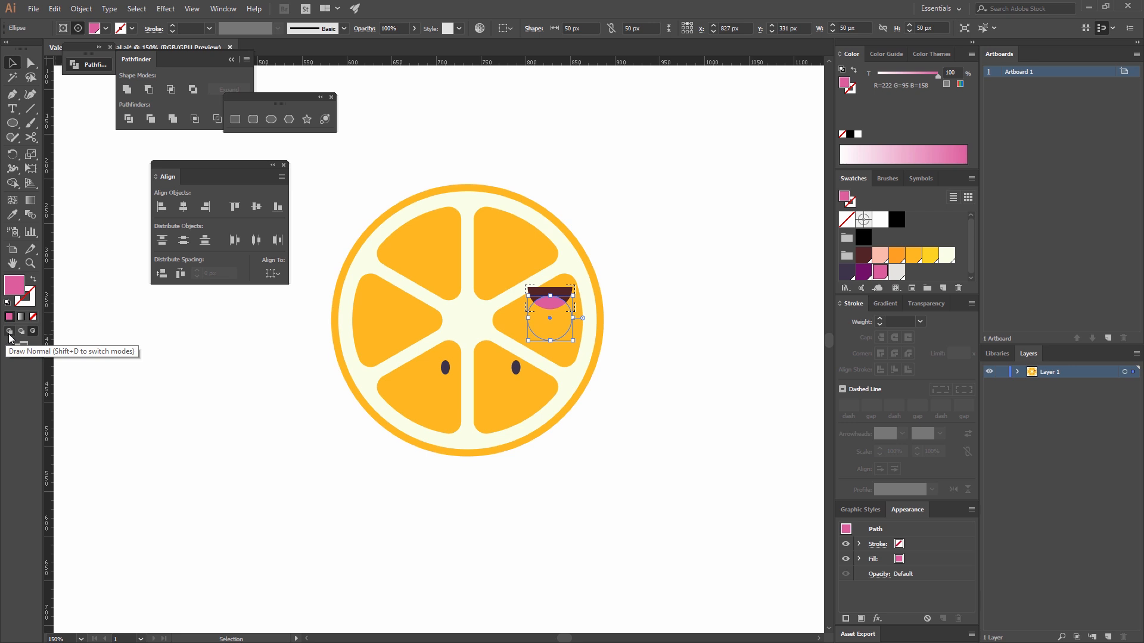
pyautogui.click(744, 225)
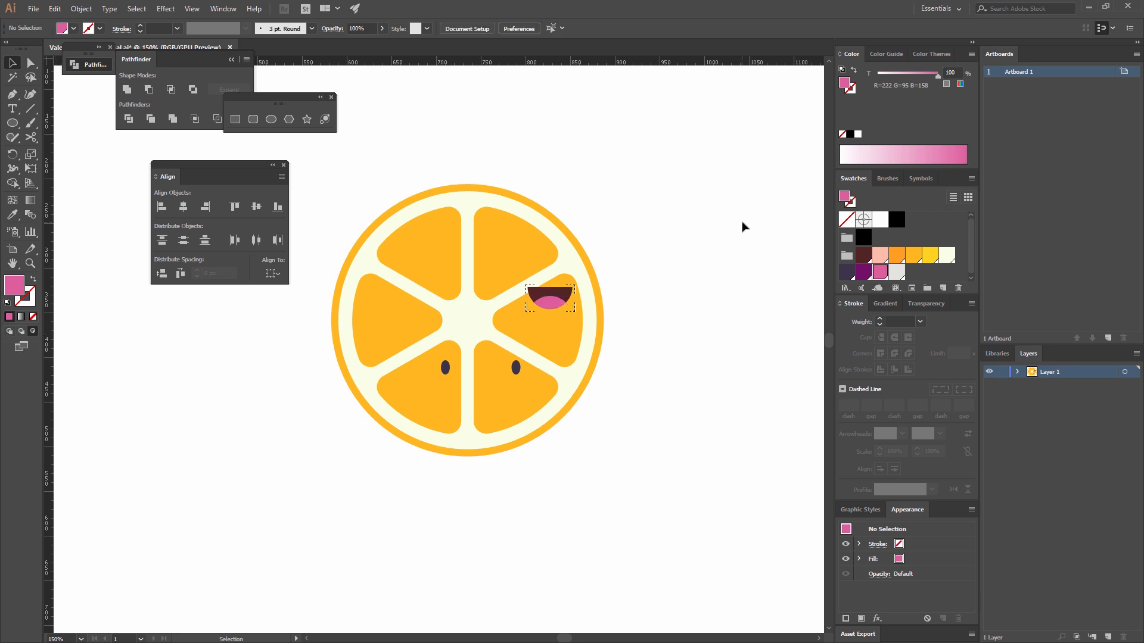
# Place the mouth between and slightly below the two eyes, and group it with both eyes.
pyautogui.moveTo(559, 291); pyautogui.dragTo(487, 377)
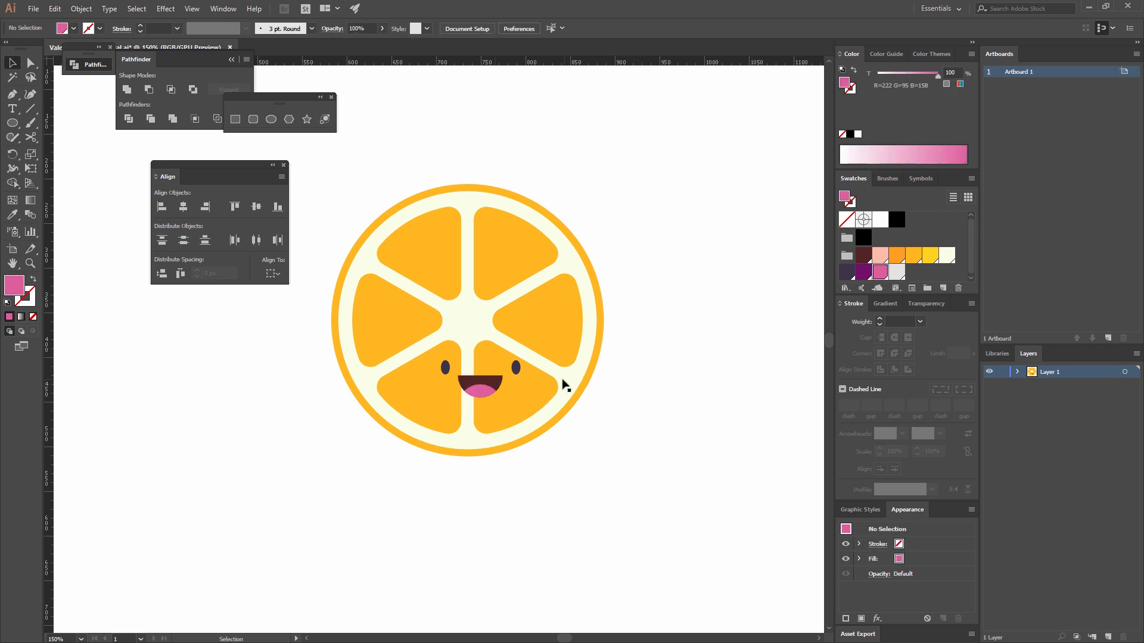
pyautogui.click(516, 367)
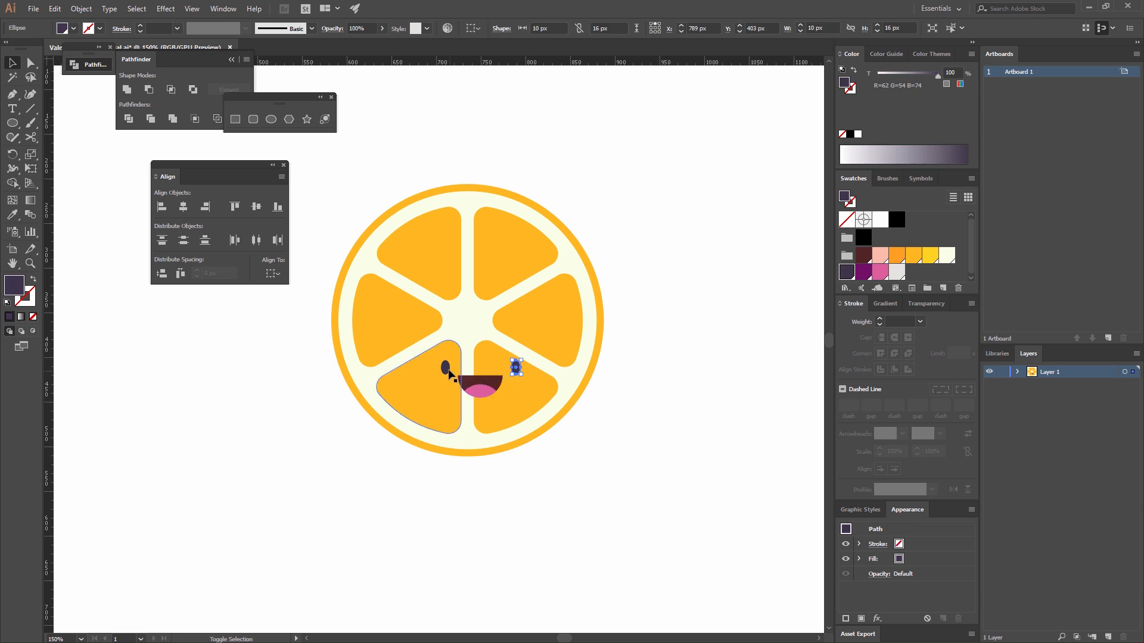
pyautogui.keyDown('shift'); pyautogui.click(445, 367); pyautogui.keyUp('shift')
pyautogui.keyDown('shift'); pyautogui.click(497, 391); pyautogui.keyUp('shift')
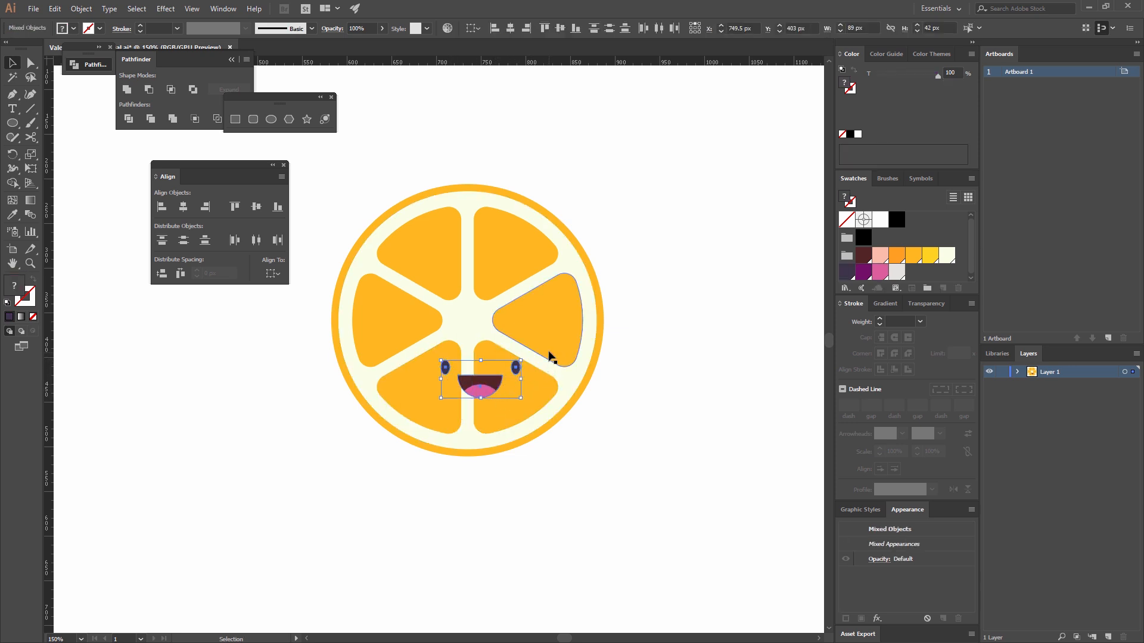
pyautogui.hotkey('ctrl', 'g')
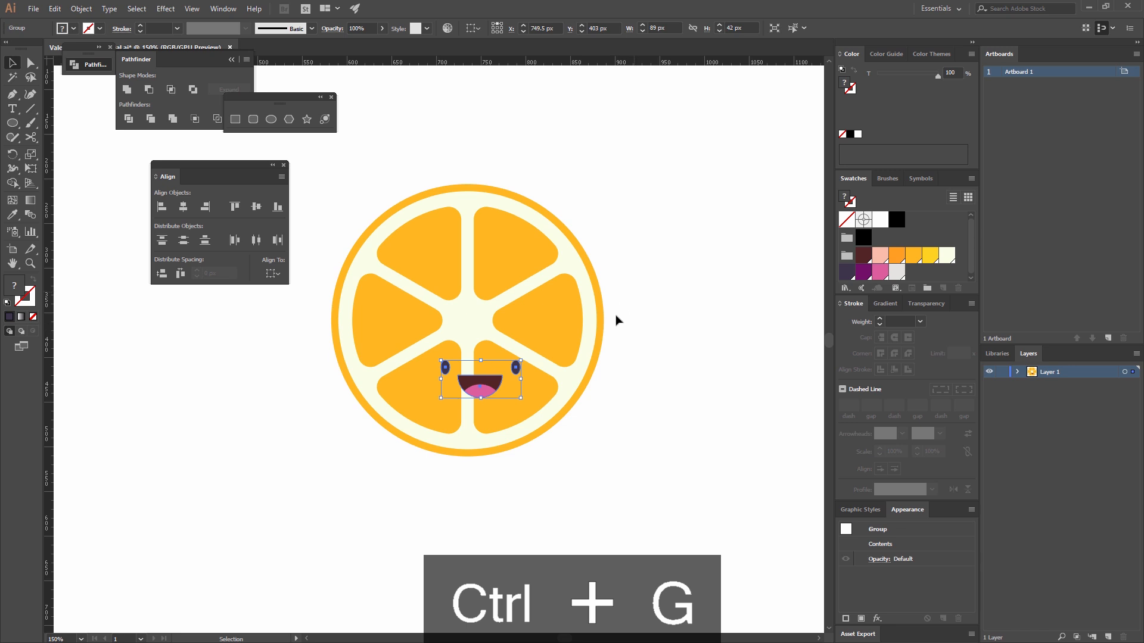
# Nudge the grouped face slightly to the right on the orange slice.
pyautogui.click(623, 336)
pyautogui.click(547, 285)
pyautogui.click(640, 280)
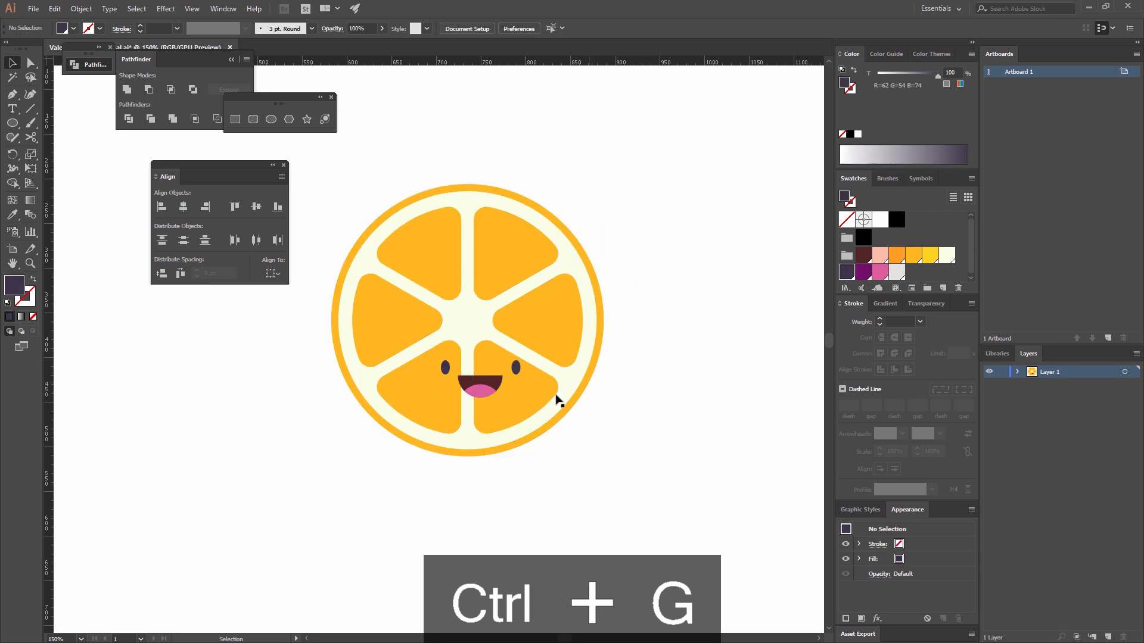
pyautogui.moveTo(496, 391); pyautogui.dragTo(499, 389)
pyautogui.click(641, 412)
pyautogui.moveTo(594, 442); pyautogui.dragTo(596, 423)
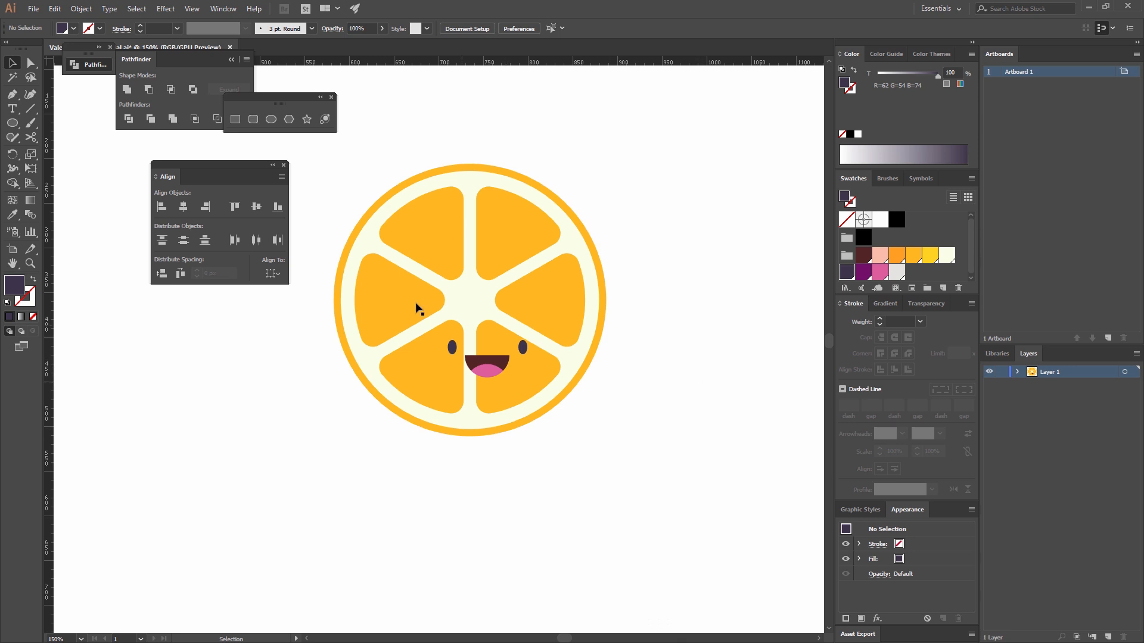
# Draw a closed leg shape about 81 by 92 px with the Pen tool under the slice, its rounded foot pointing left.
pyautogui.click(14, 97)
pyautogui.click(439, 415)
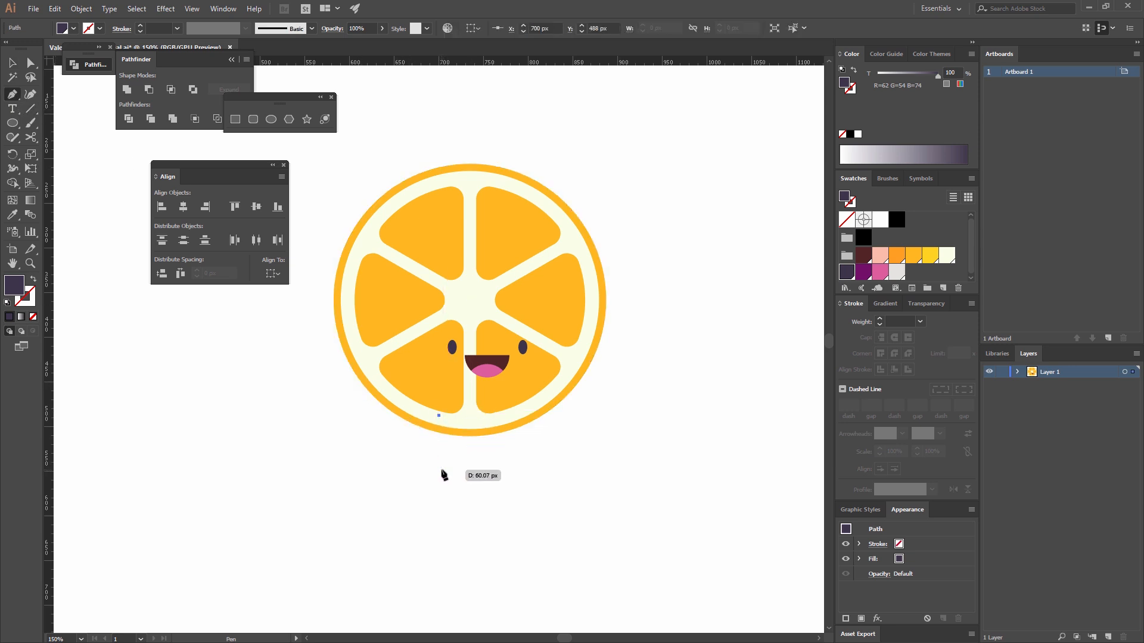
pyautogui.click(441, 470)
pyautogui.moveTo(385, 489); pyautogui.dragTo(391, 508)
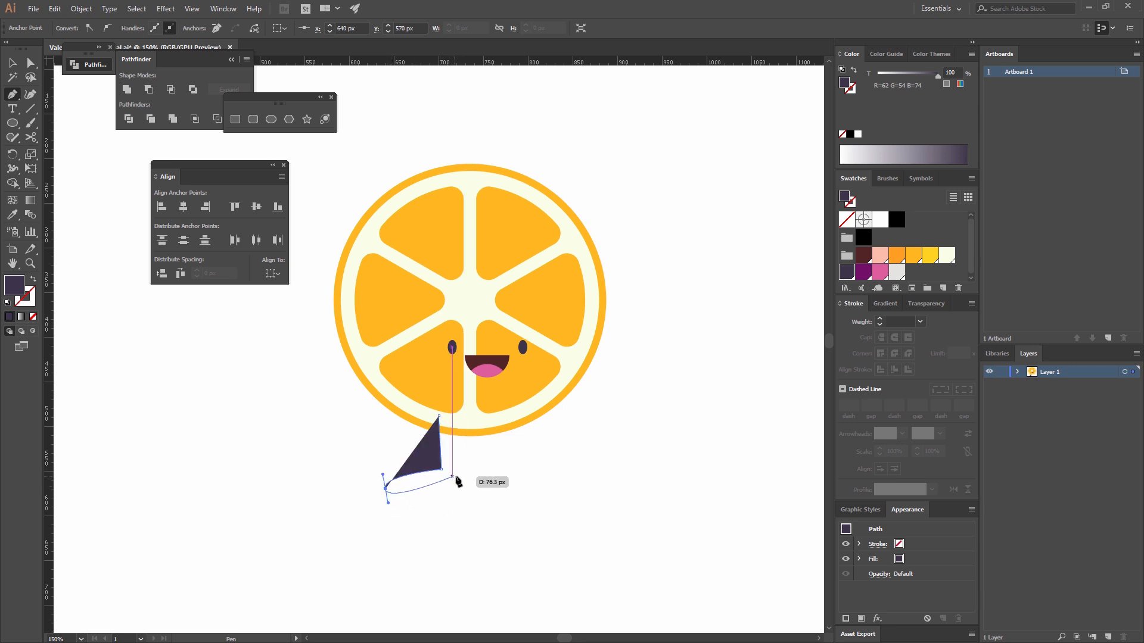
pyautogui.moveTo(458, 475); pyautogui.dragTo(458, 465)
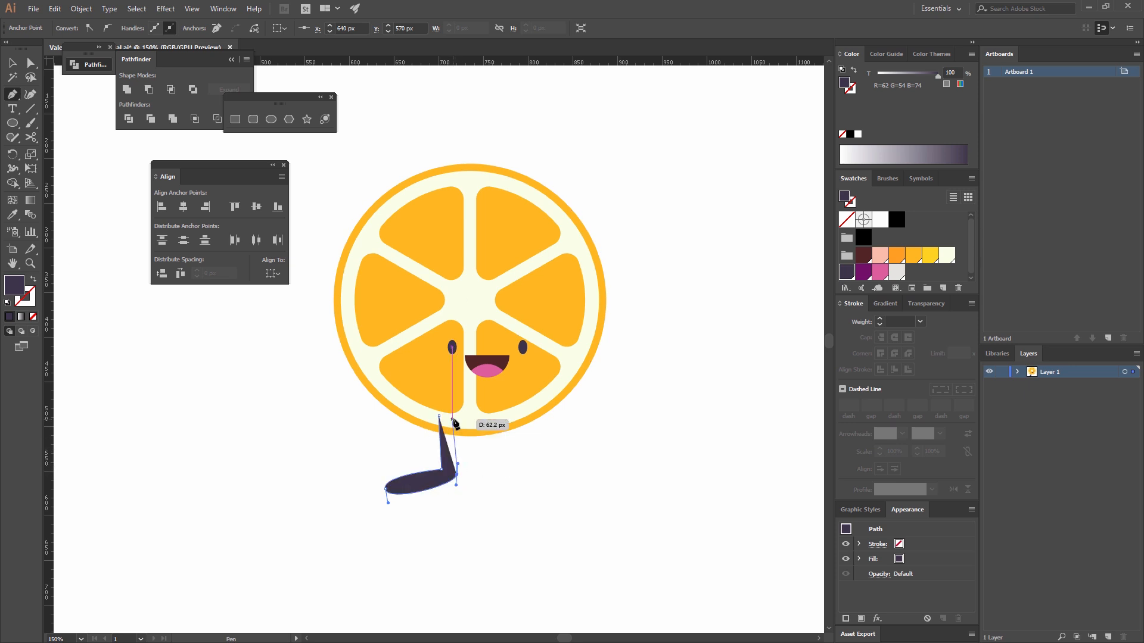
pyautogui.click(458, 413)
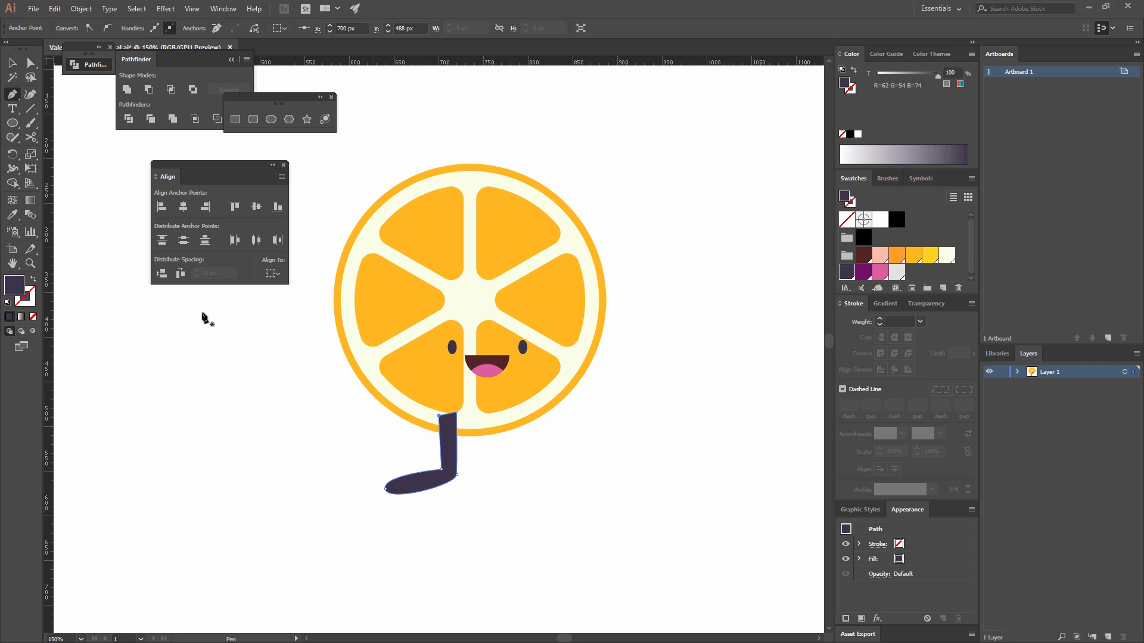
pyautogui.click(12, 70)
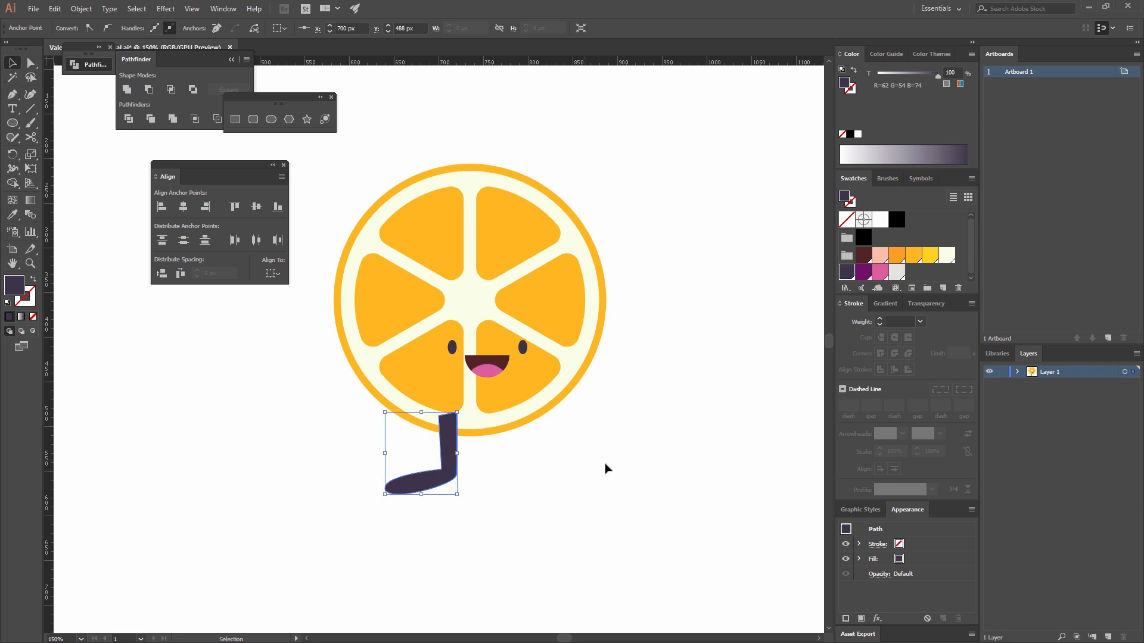
# Fill the leg shape with the darker orange swatch (R=255 G=159 B=33).
pyautogui.click(589, 471)
pyautogui.moveTo(546, 520); pyautogui.dragTo(307, 473)
pyautogui.click(897, 257)
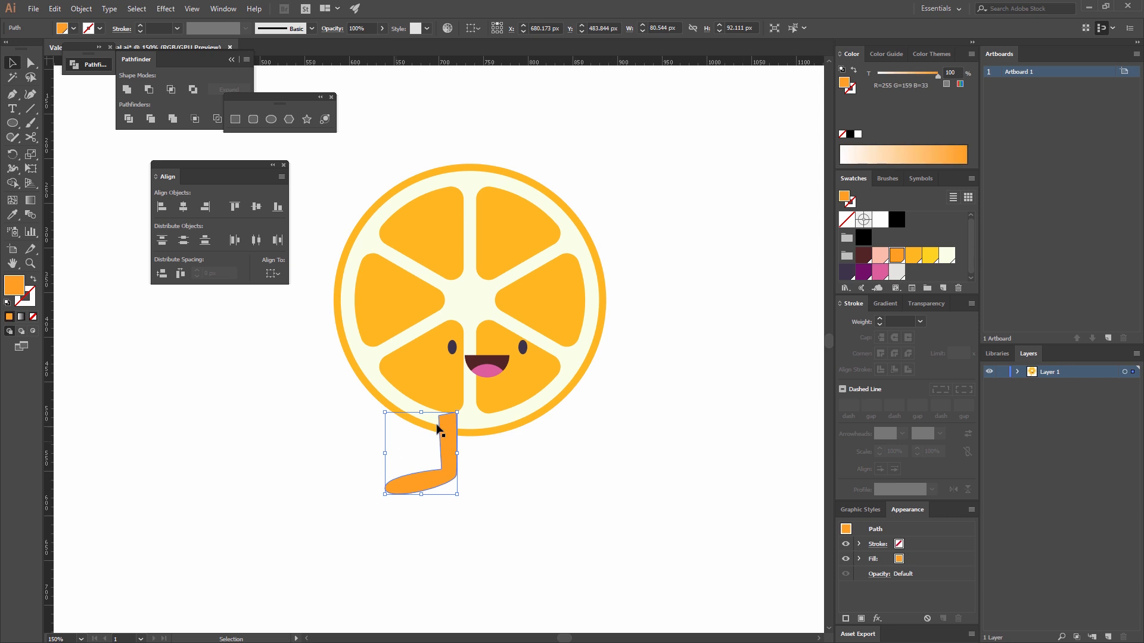
pyautogui.click(704, 424)
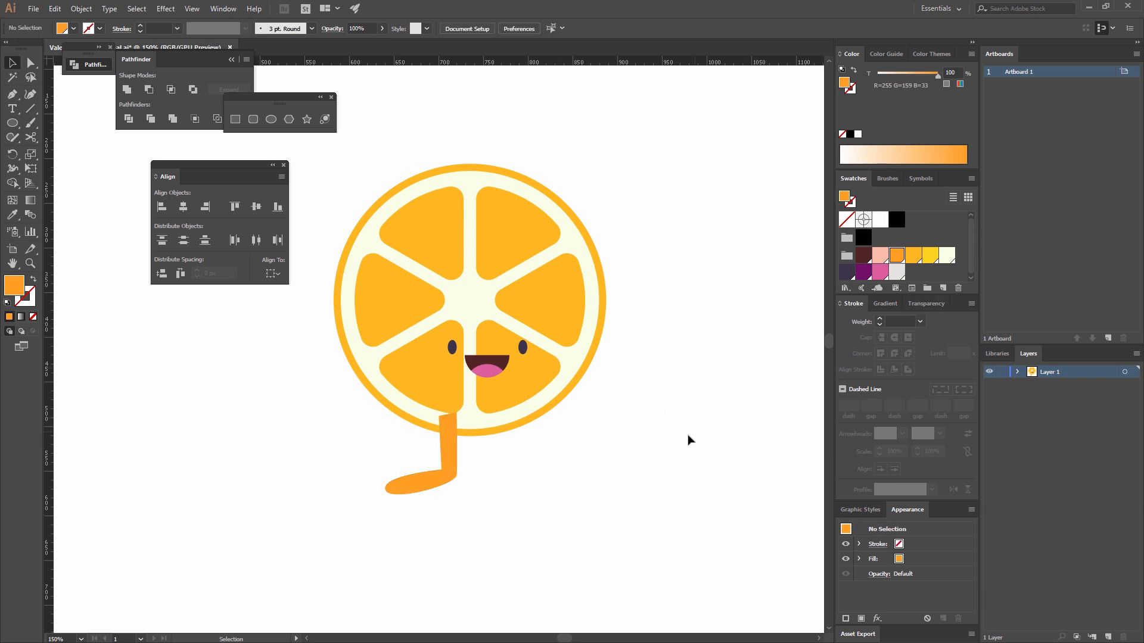
# Send the orange leg to the back, behind the orange slice.
pyautogui.click(454, 460)
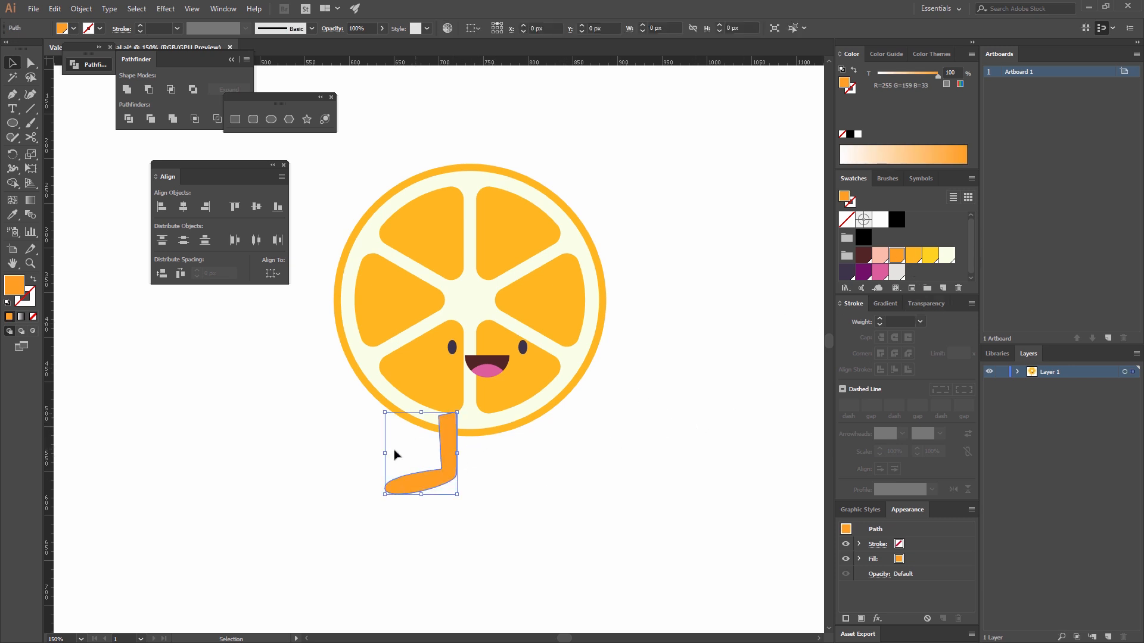
pyautogui.rightClick(460, 444)
pyautogui.moveTo(519, 381)
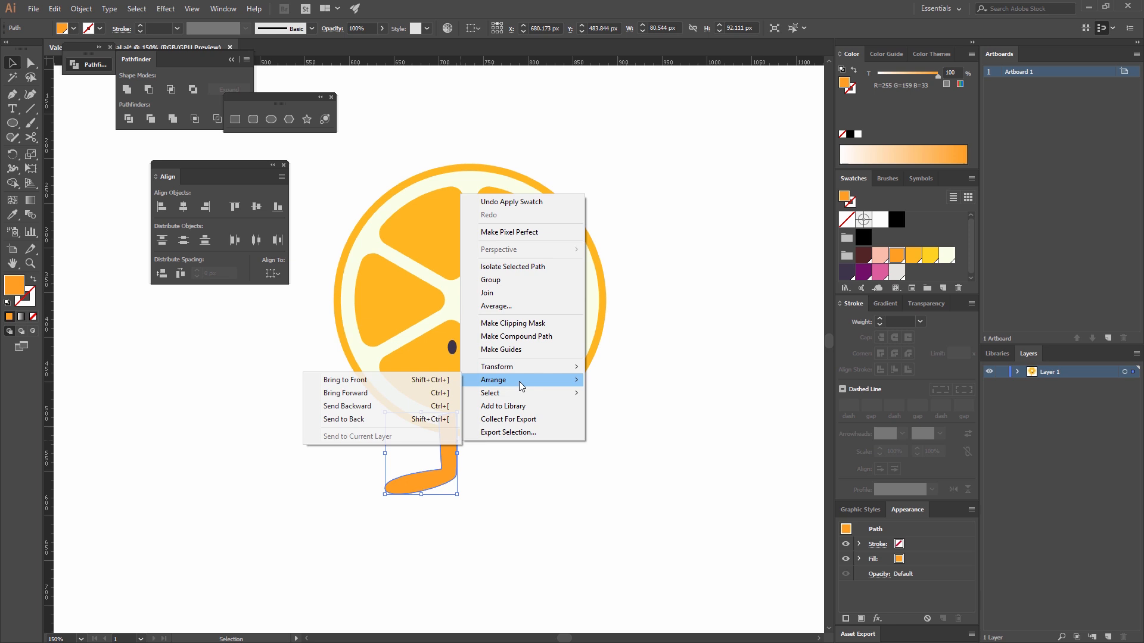
pyautogui.click(374, 420)
pyautogui.click(514, 494)
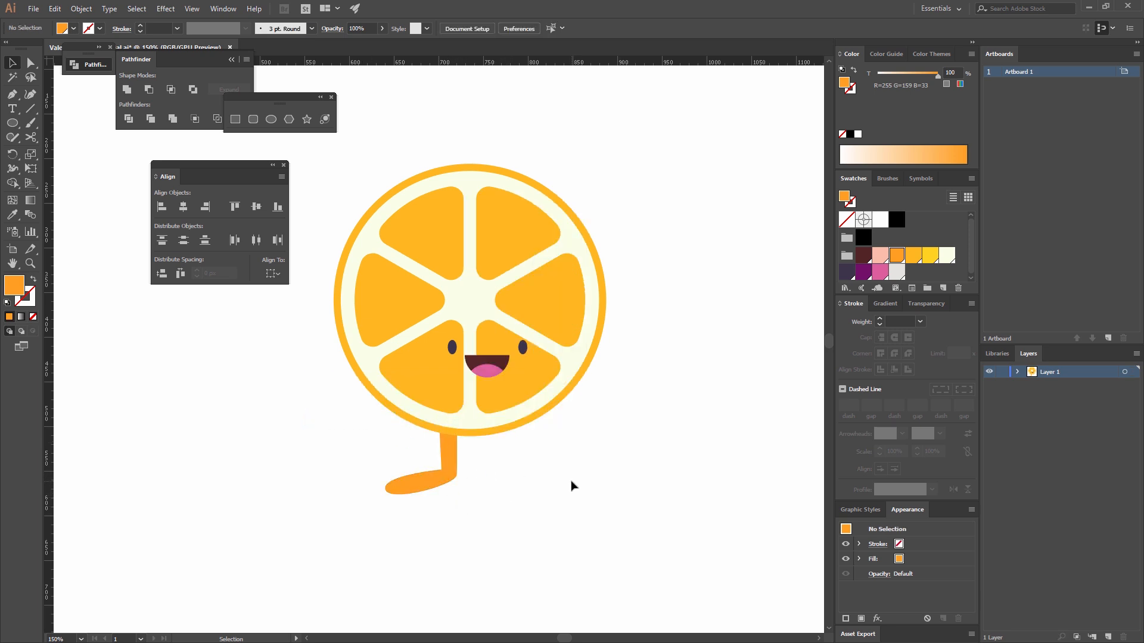
# Create a mirrored copy of the leg by reflecting it across the vertical axis at 90°.
pyautogui.click(445, 467)
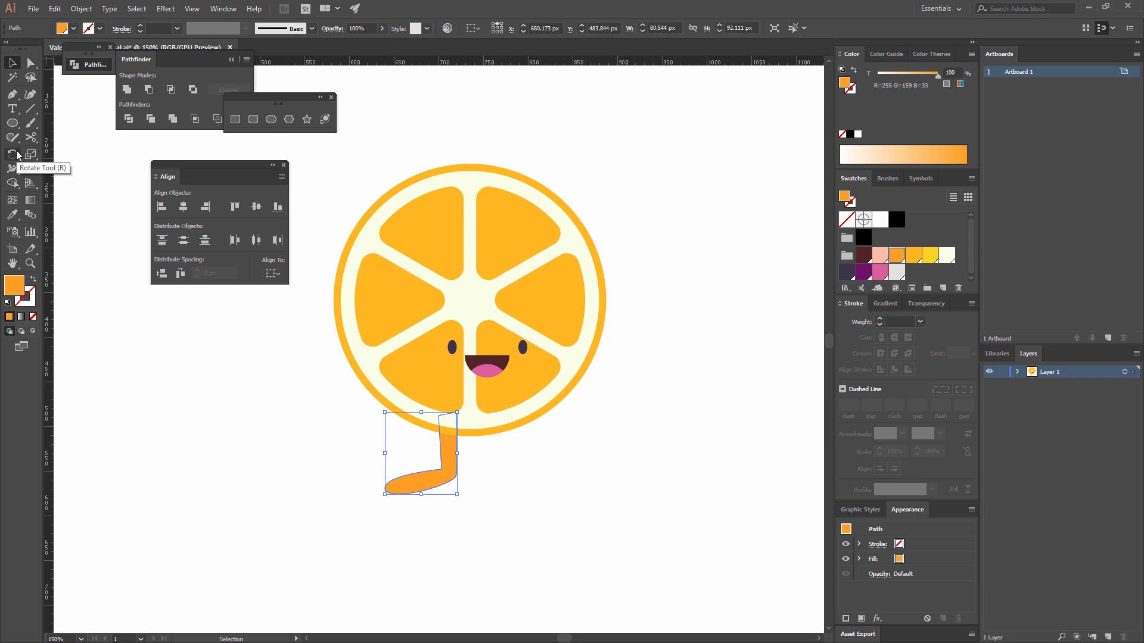
pyautogui.moveTo(18, 155); pyautogui.dragTo(50, 170)
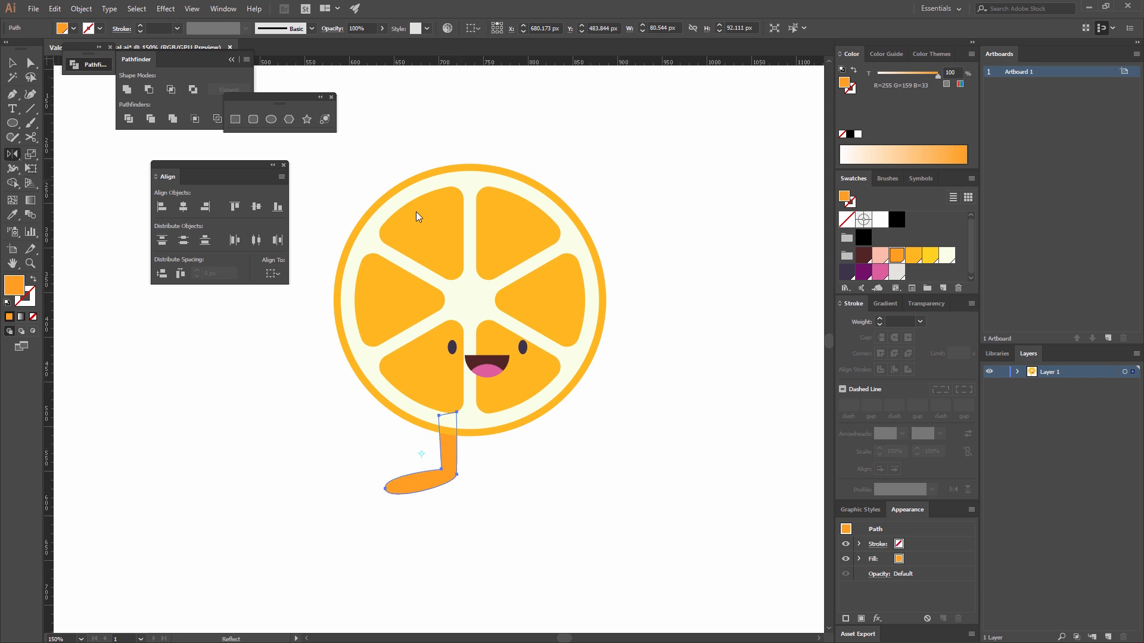
pyautogui.doubleClick(13, 155)
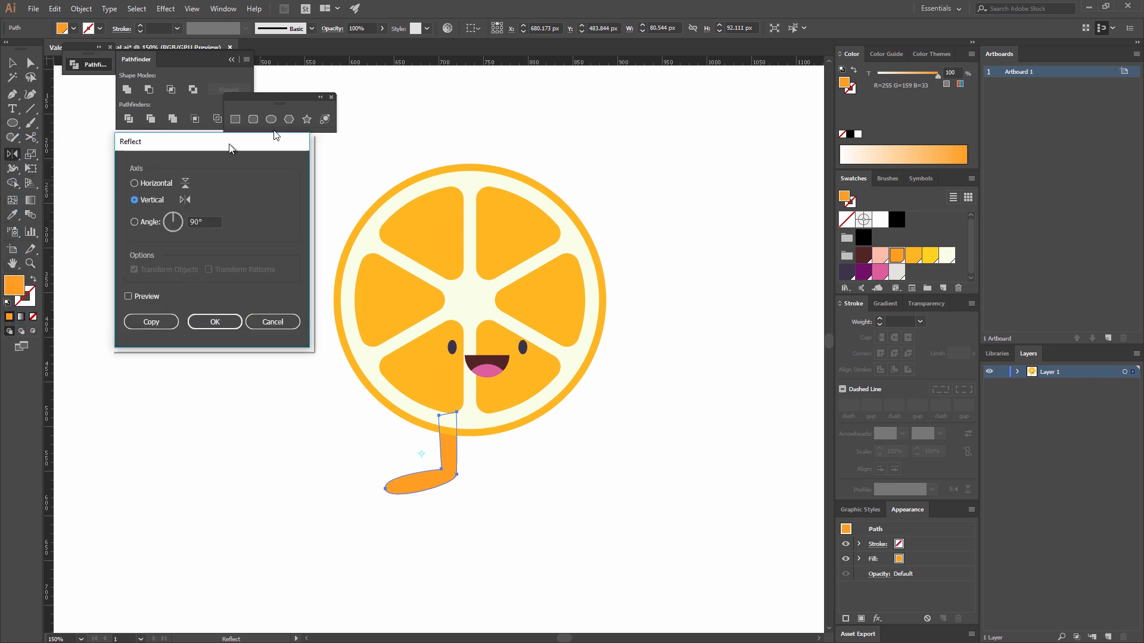
pyautogui.moveTo(230, 144); pyautogui.dragTo(391, 88)
pyautogui.click(287, 239)
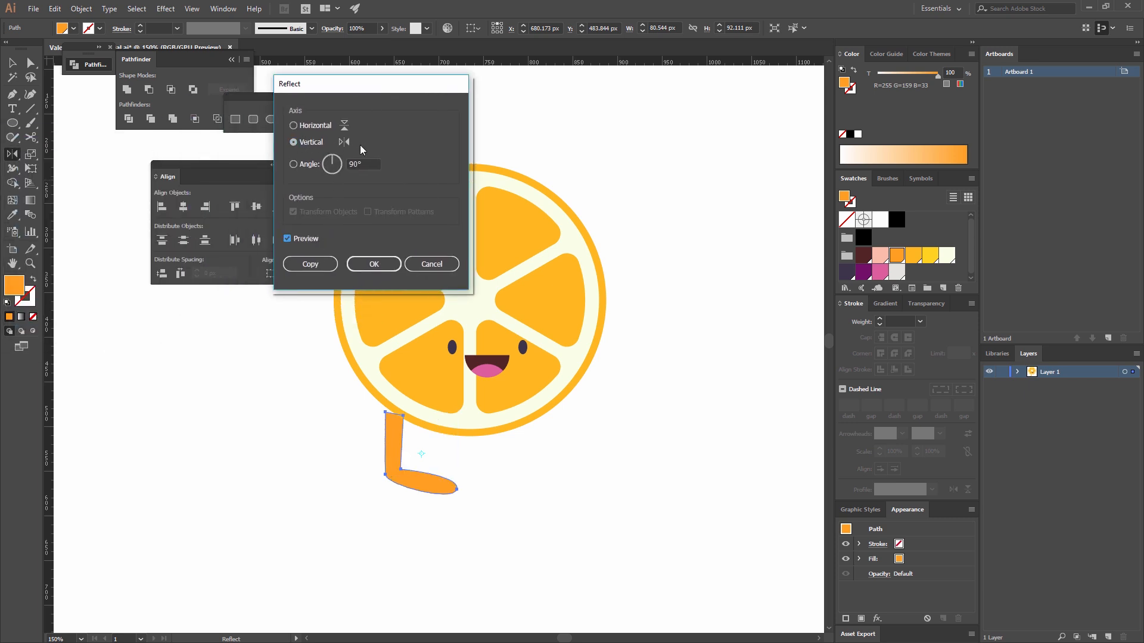
pyautogui.click(311, 263)
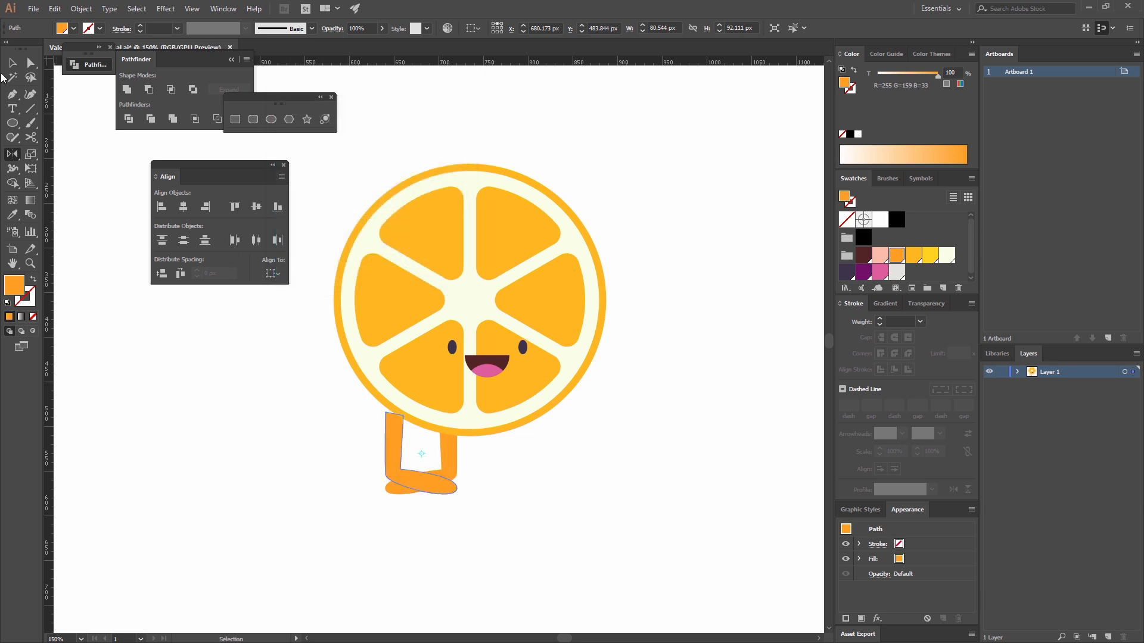
# Move the mirrored leg right, level with the original, so the two feet point outward beneath the slice.
pyautogui.click(12, 62)
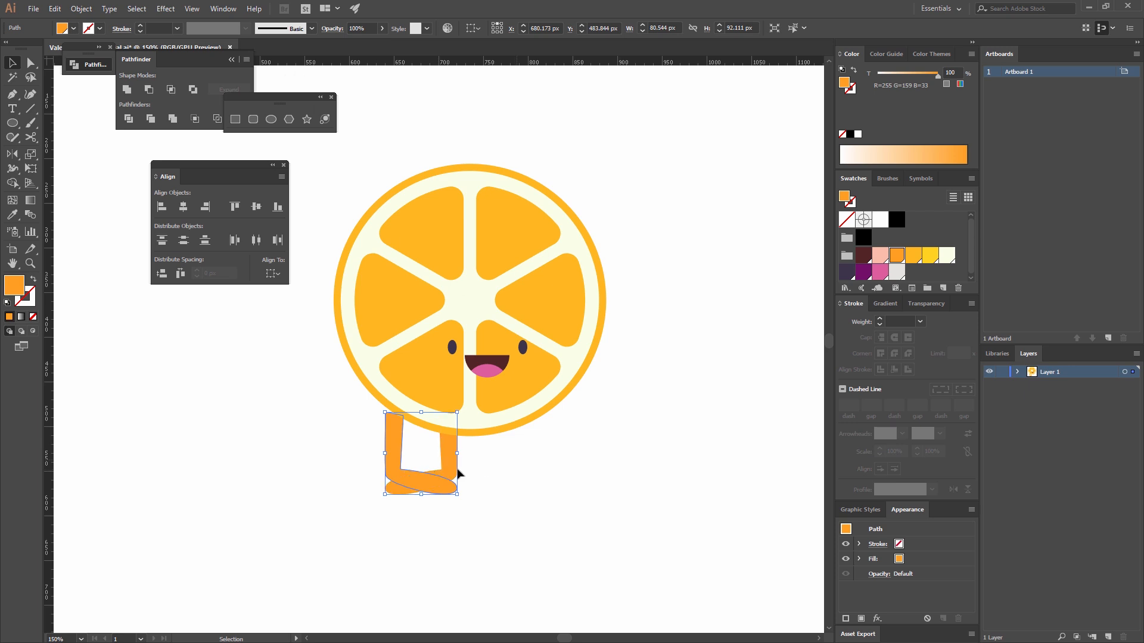
pyautogui.click(459, 473)
pyautogui.moveTo(401, 455); pyautogui.dragTo(510, 451)
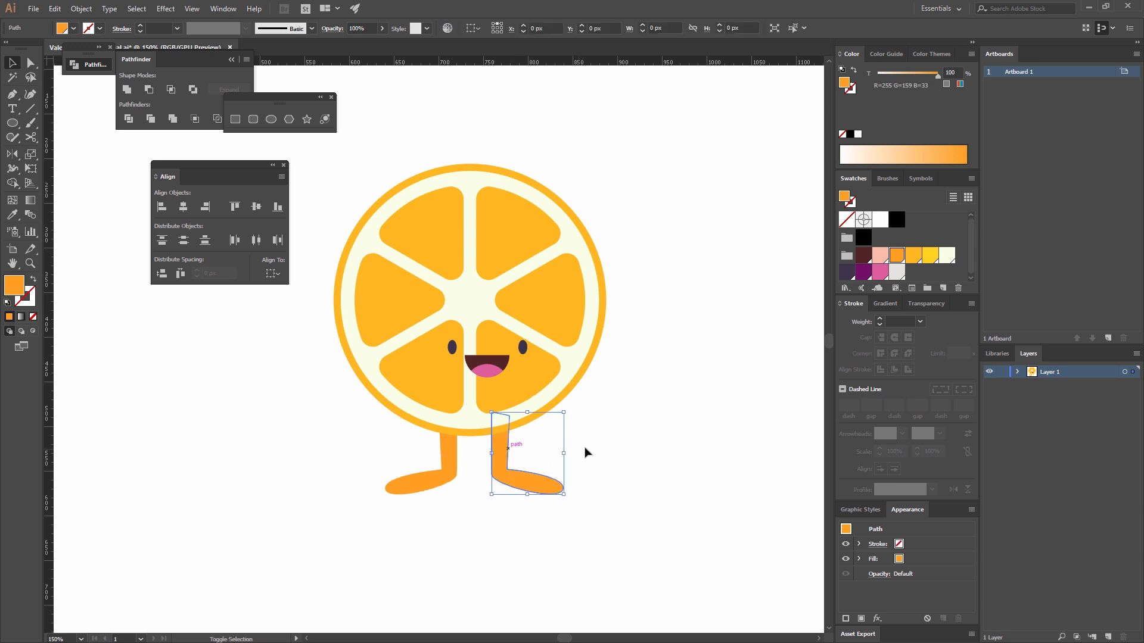
pyautogui.click(611, 492)
# Combine both legs into one compound path.
pyautogui.moveTo(618, 520); pyautogui.dragTo(272, 456)
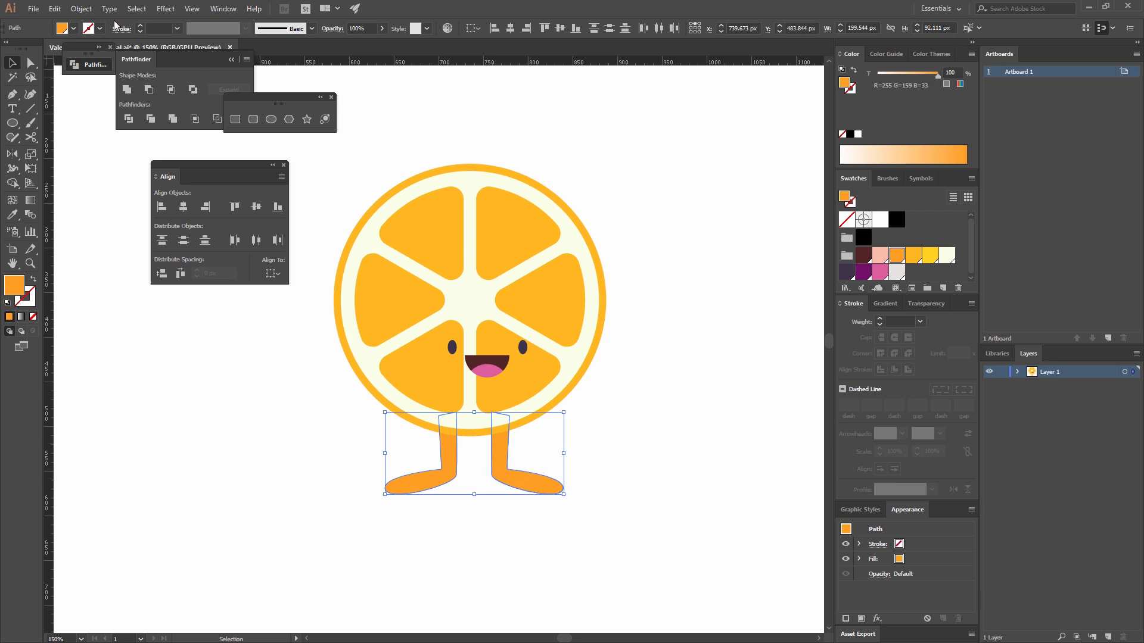
pyautogui.click(81, 9)
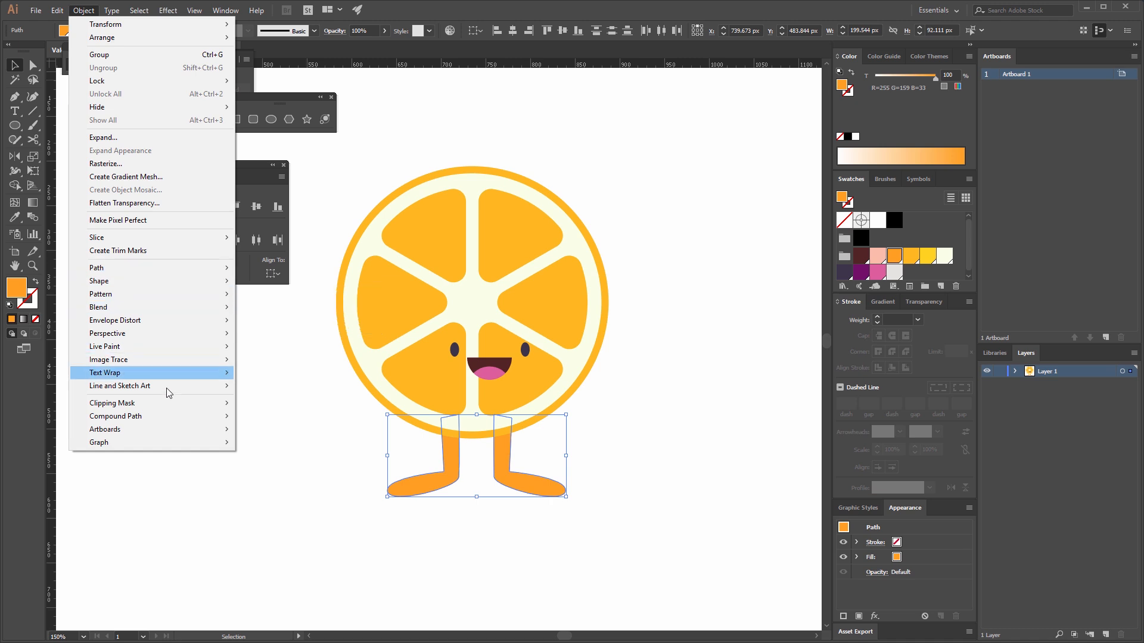
pyautogui.moveTo(170, 420)
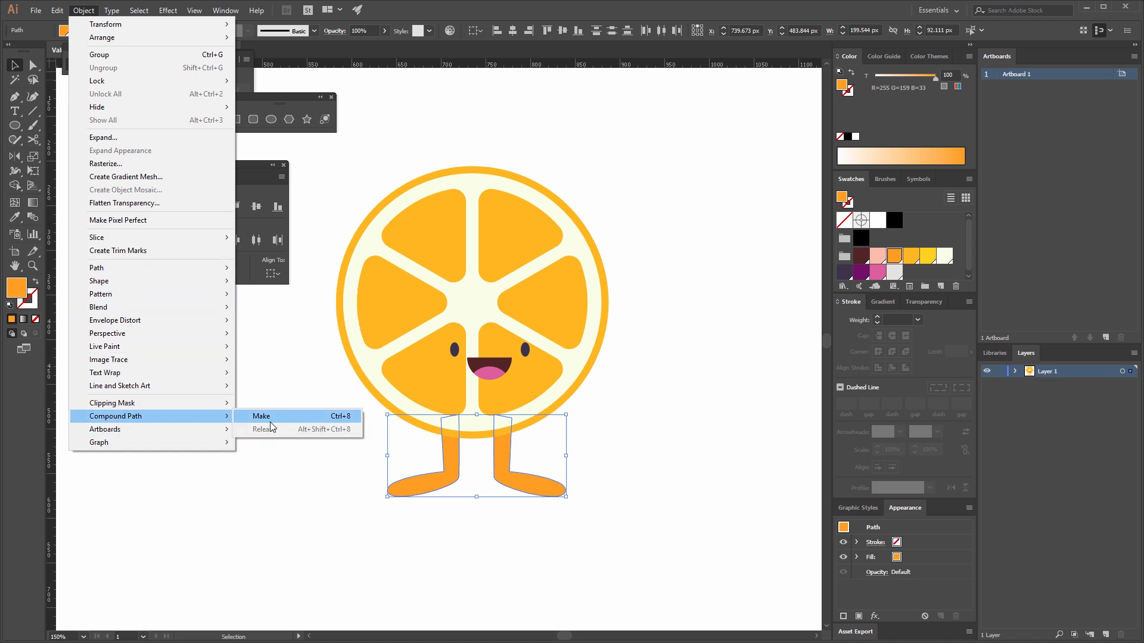
pyautogui.click(270, 421)
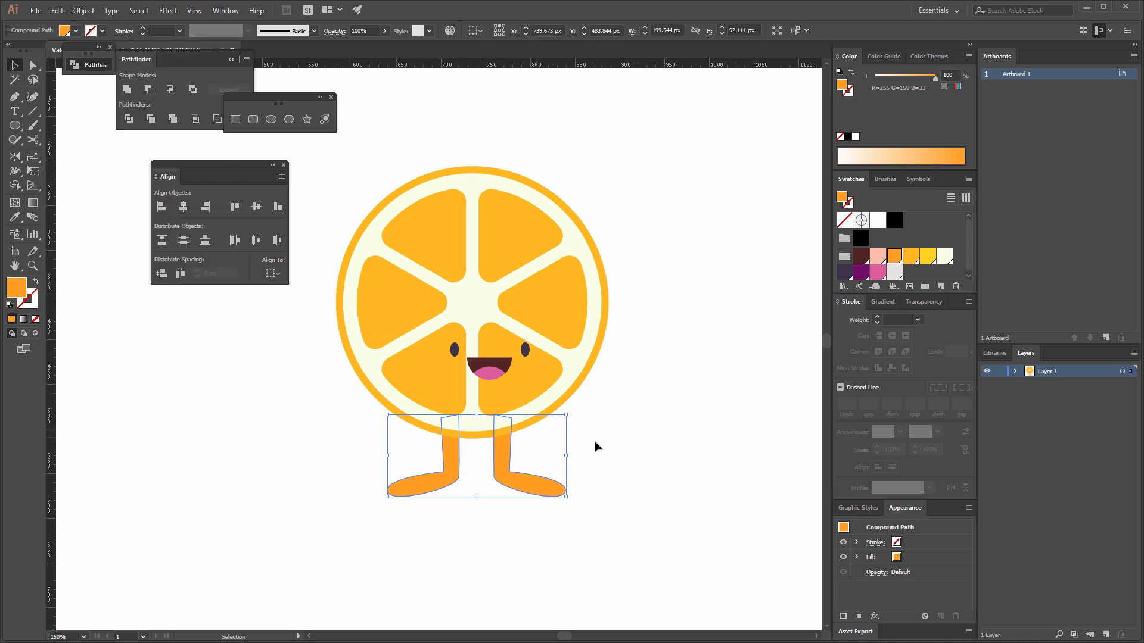
# Try moving the combined legs slightly right and down, and undo the move.
pyautogui.click(621, 443)
pyautogui.moveTo(534, 483); pyautogui.dragTo(574, 486)
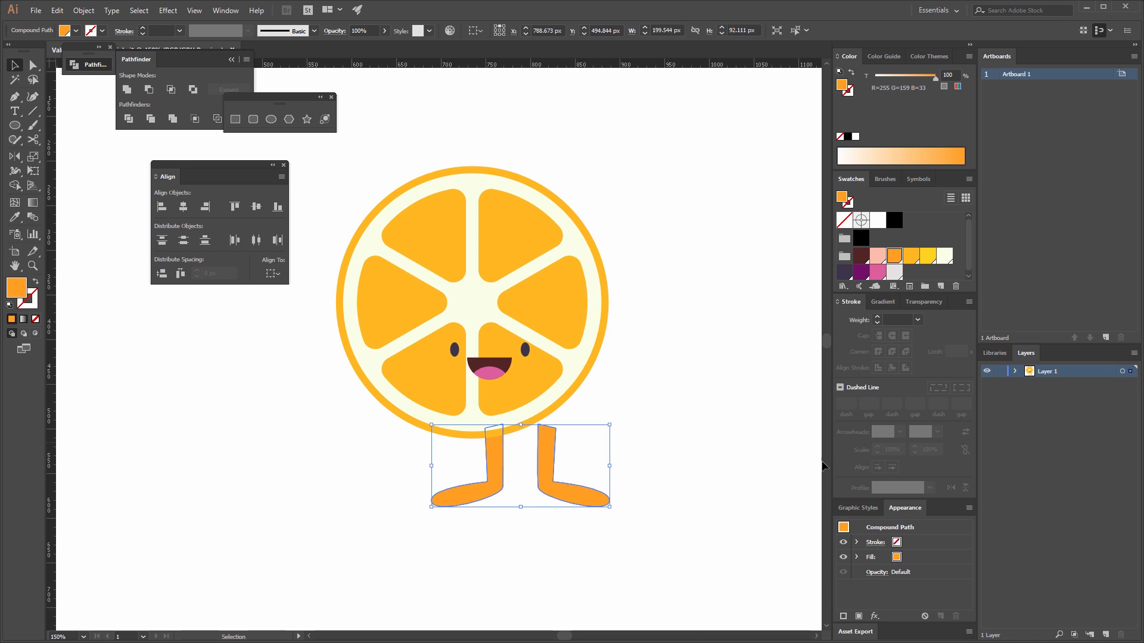
pyautogui.hotkey('ctrl', 'z')
pyautogui.click(646, 398)
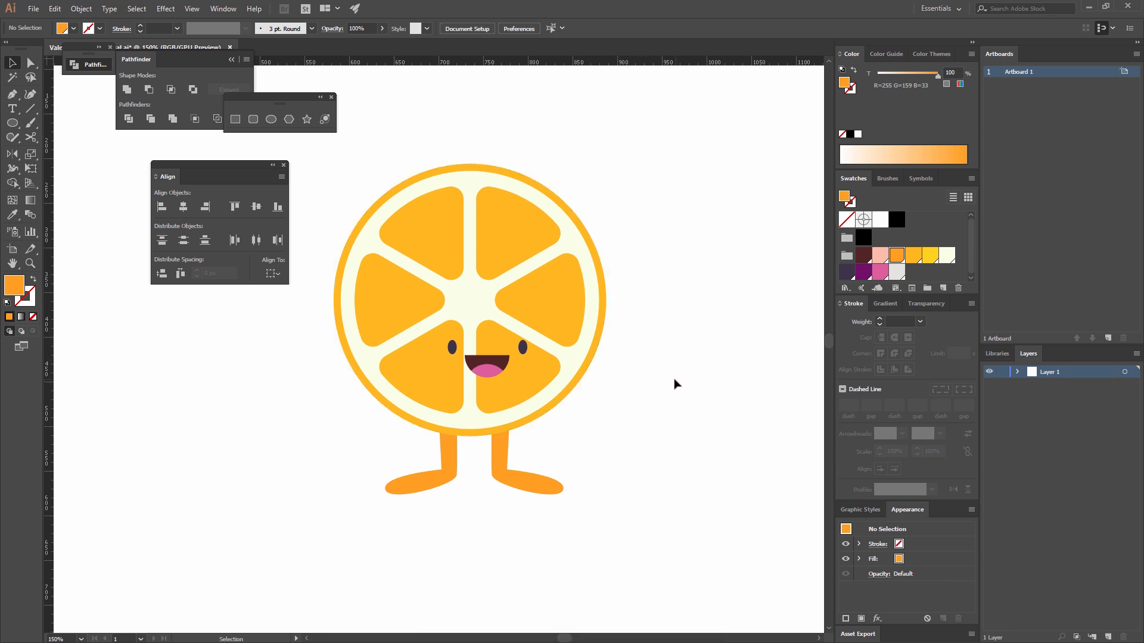
# Draw a closed Pen tool triangle with long sides about 179 and 159 px over the slice's lower part, filled pink (R=222 G=95 B=158).
pyautogui.click(12, 96)
pyautogui.click(557, 425)
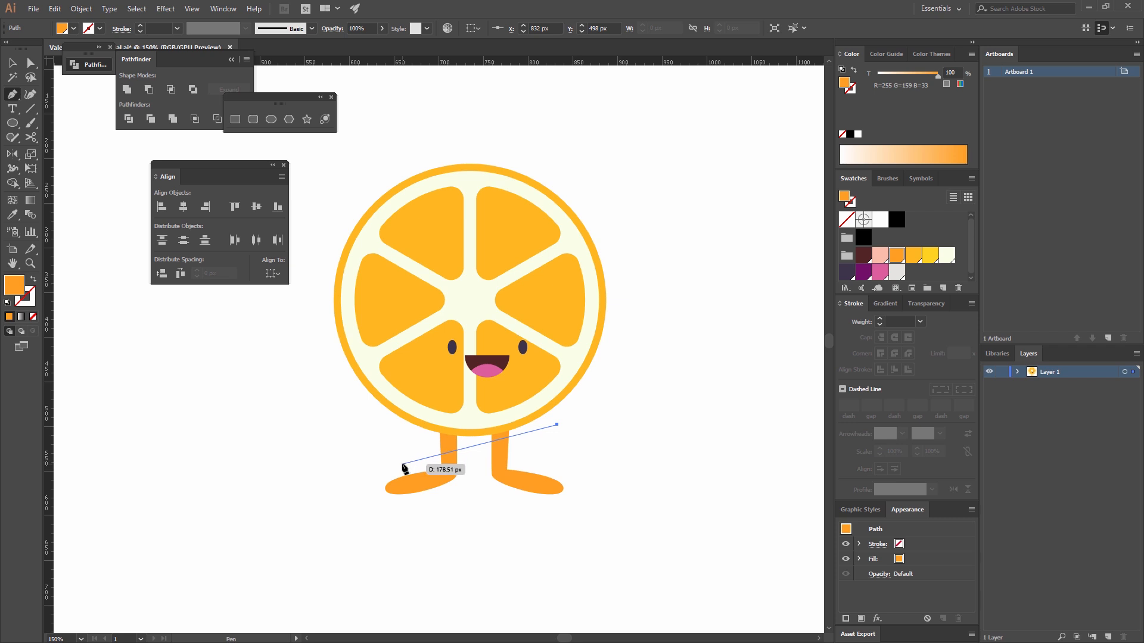
pyautogui.click(402, 465)
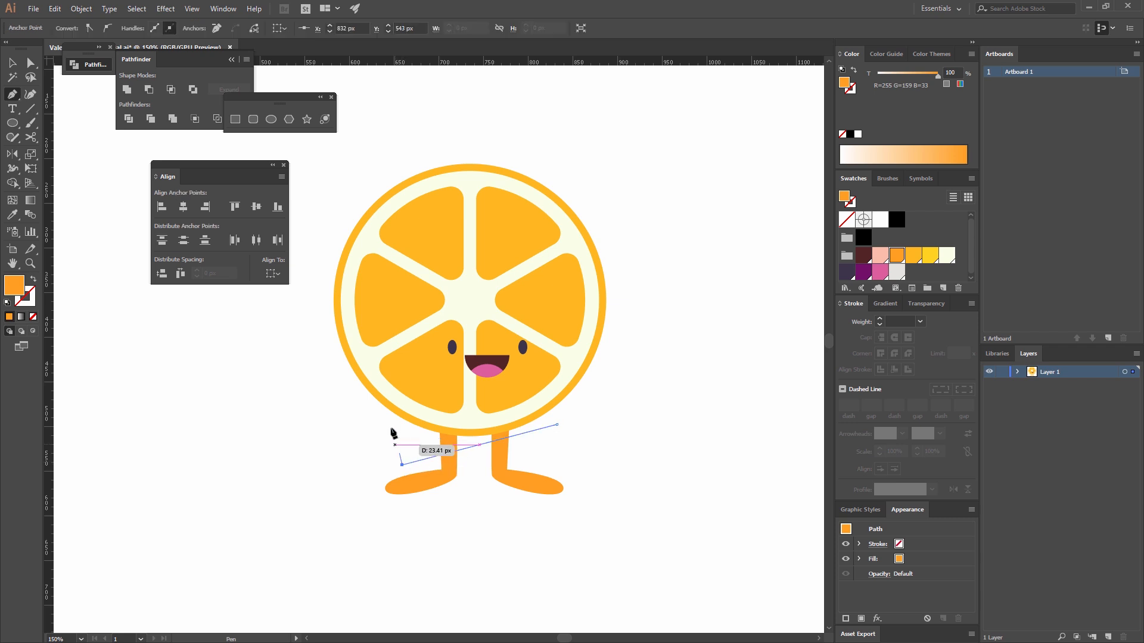
pyautogui.click(422, 380)
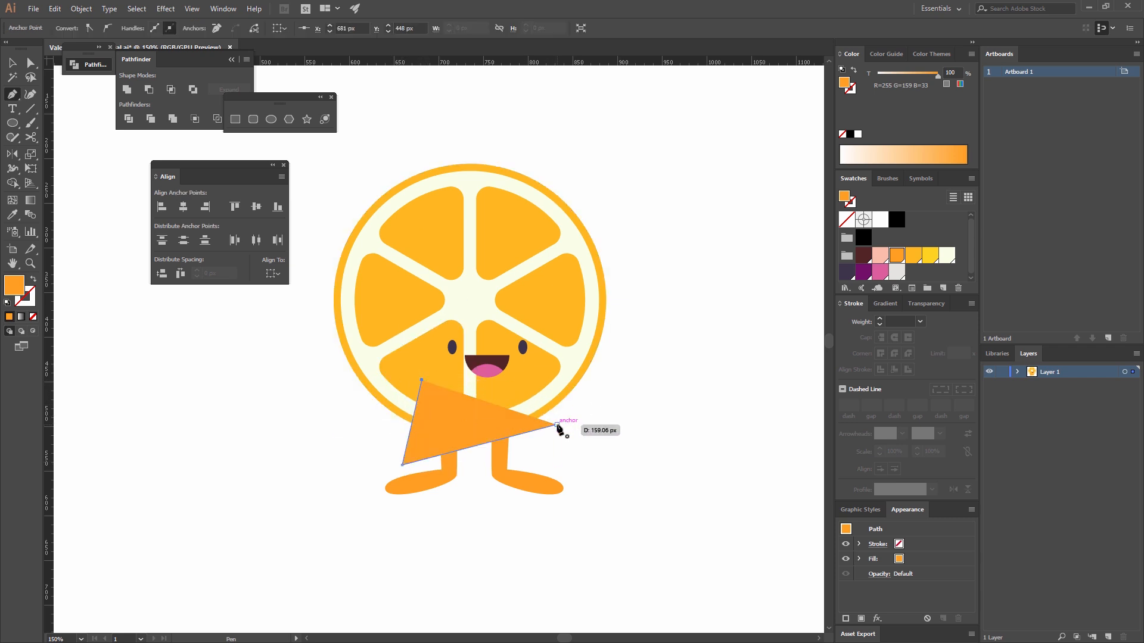
pyautogui.click(556, 424)
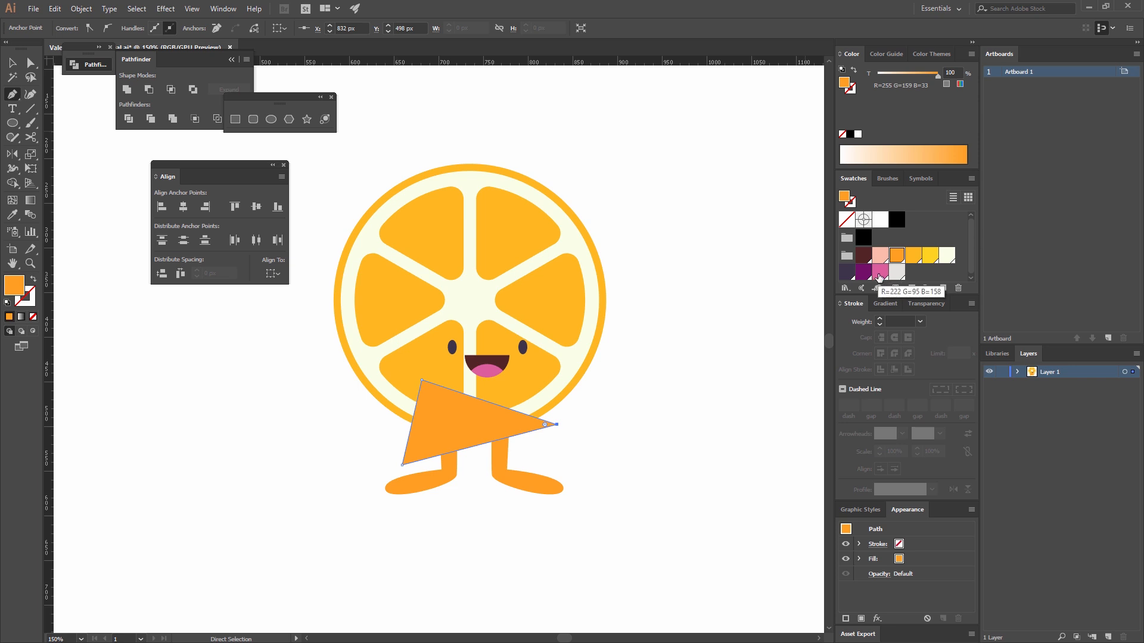
pyautogui.click(880, 272)
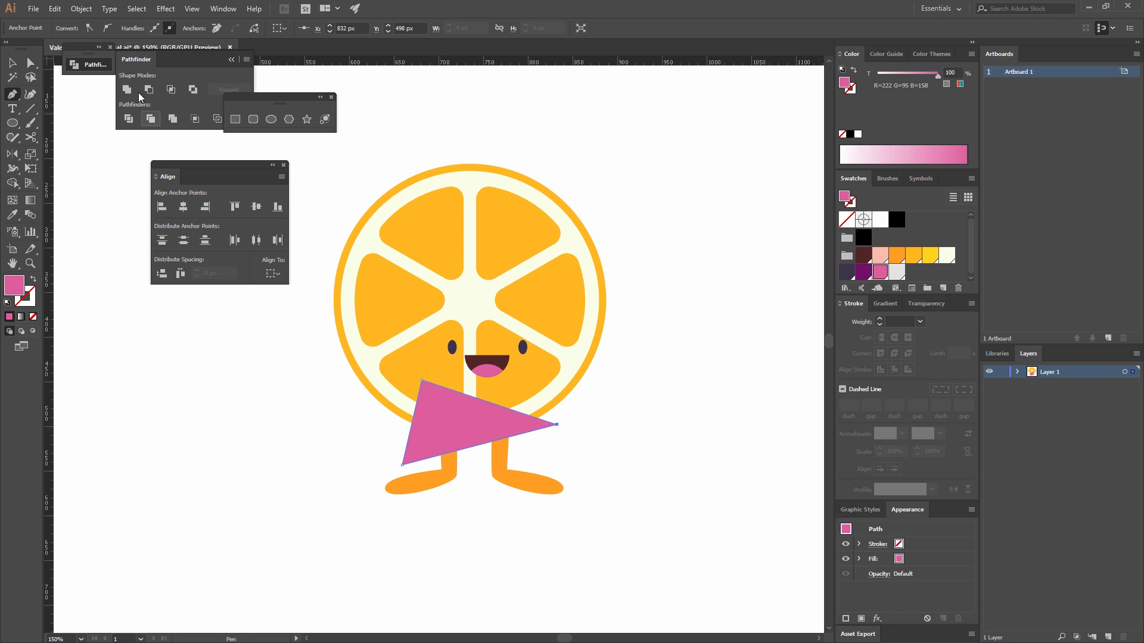
pyautogui.press('v')
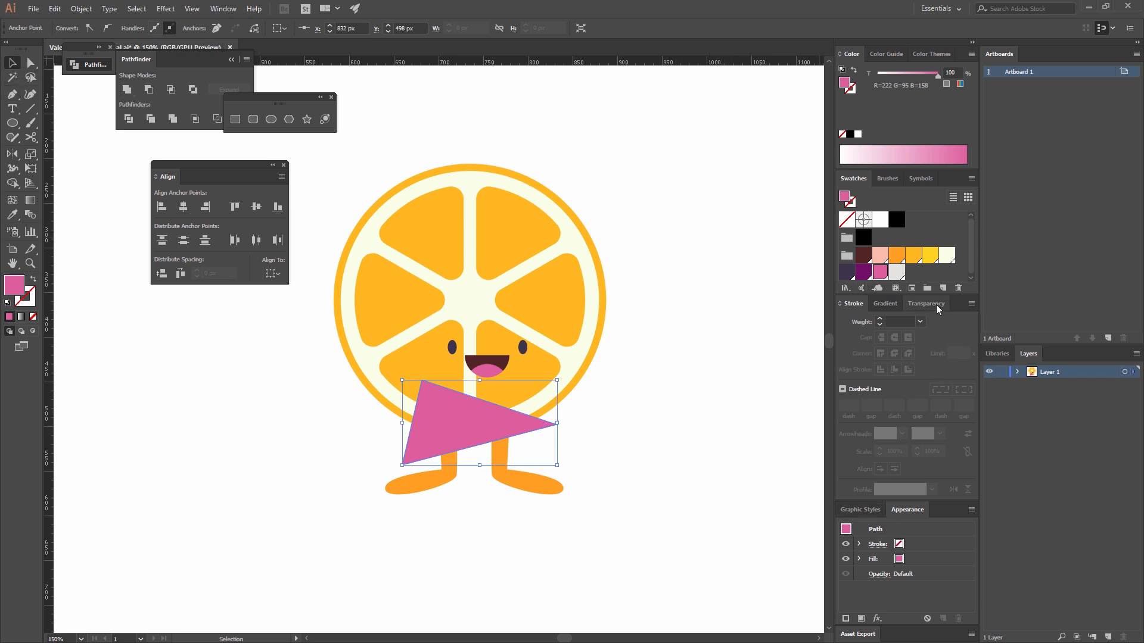
# Set the pink triangle's blending mode to Overlay and its opacity to 50%.
pyautogui.click(935, 306)
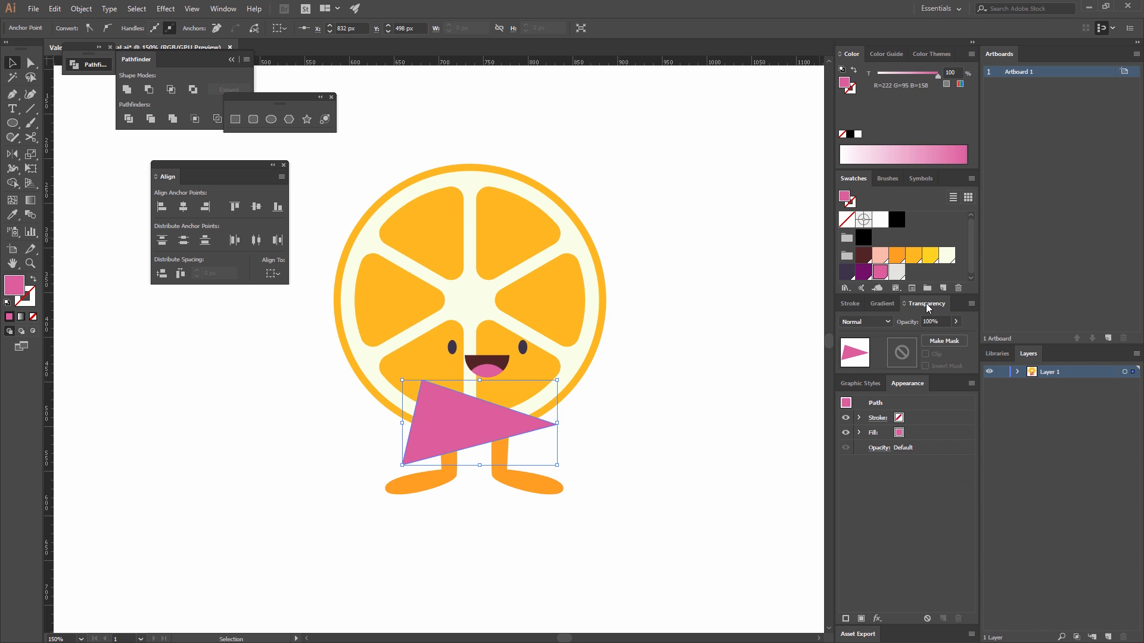
pyautogui.click(224, 9)
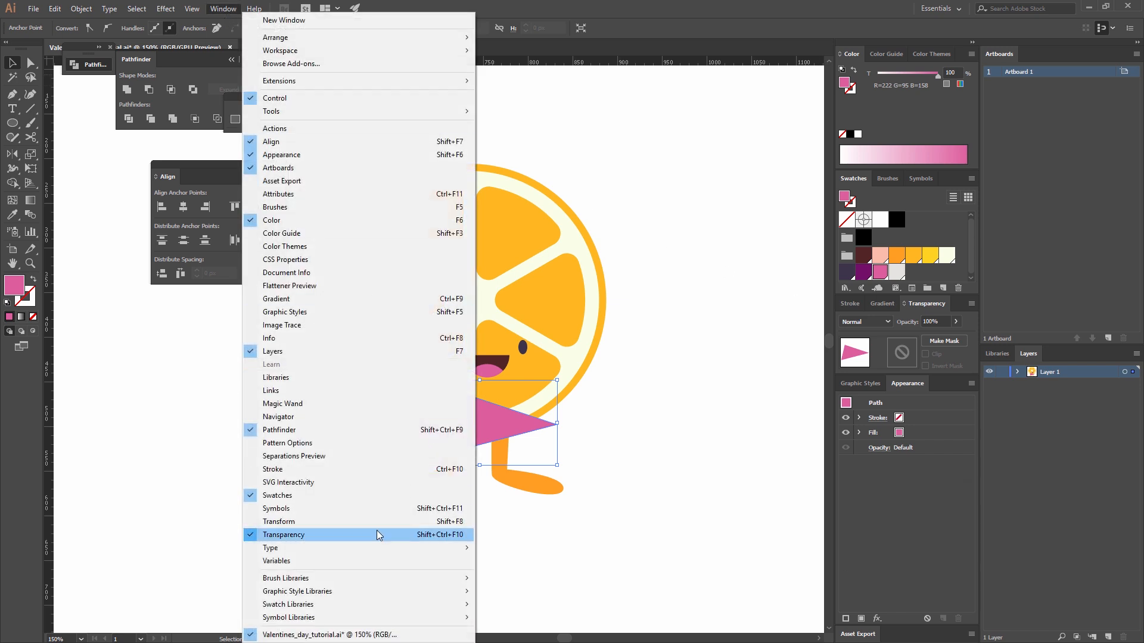
pyautogui.click(912, 512)
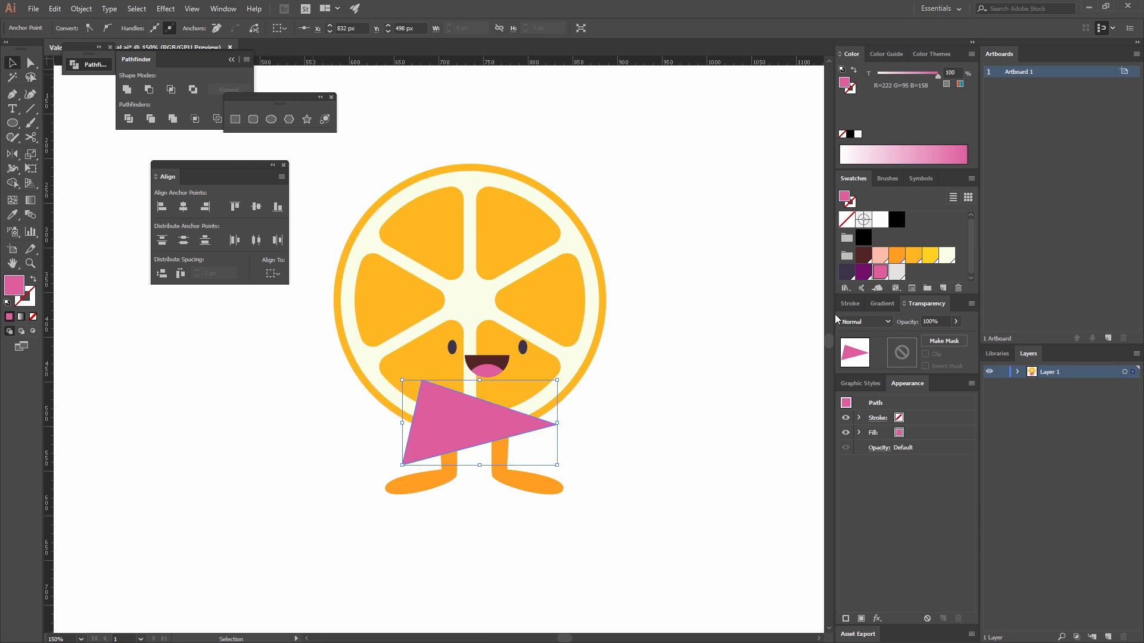
pyautogui.click(887, 325)
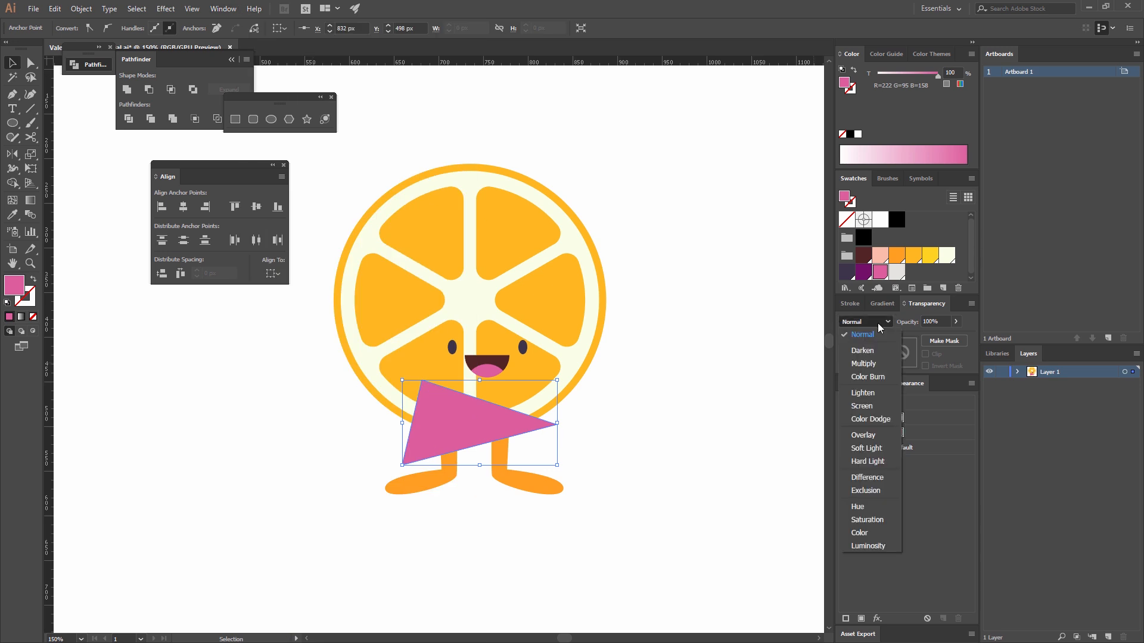
pyautogui.click(875, 436)
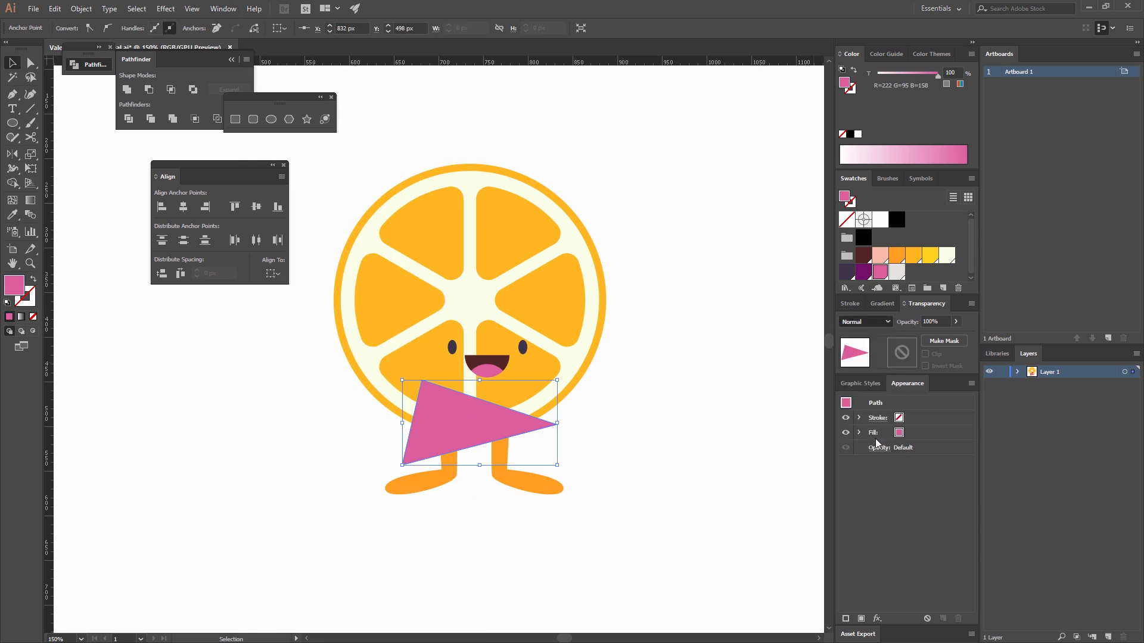
pyautogui.click(942, 321)
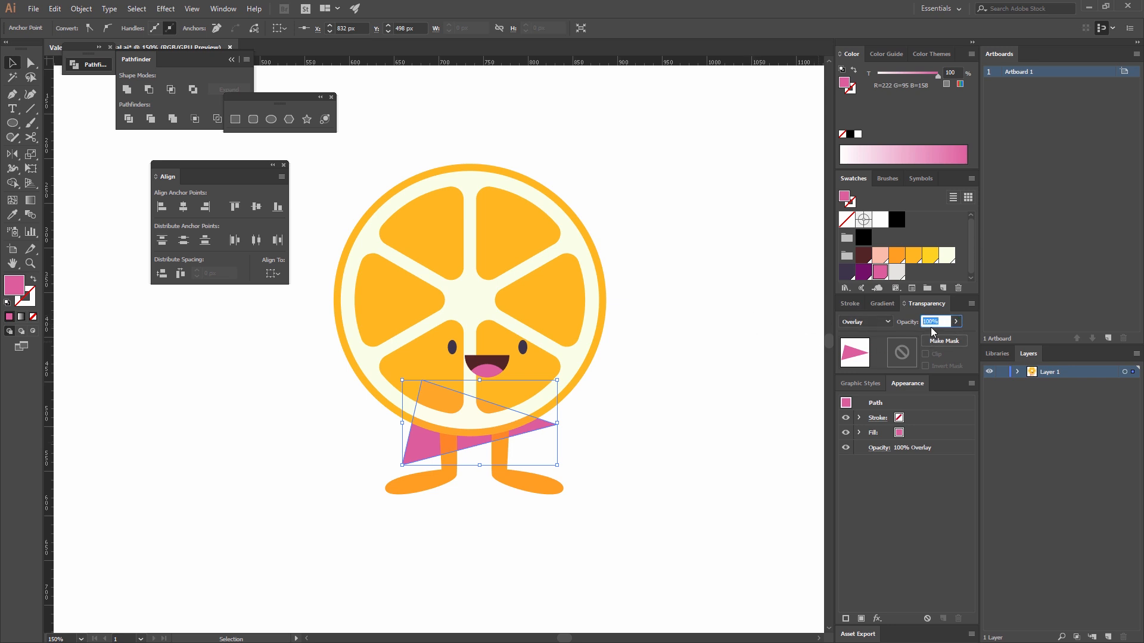
pyautogui.press('Return')
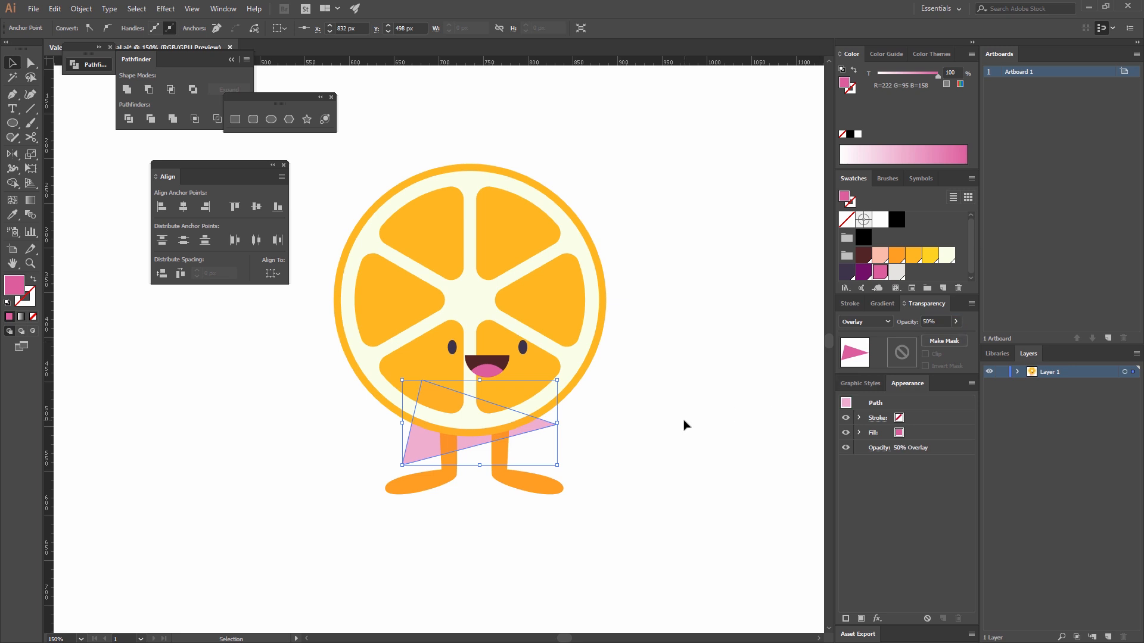
# Cut the pink triangle and paste it in place inside the compound legs using Draw Inside mode.
pyautogui.click(650, 435)
pyautogui.click(450, 441)
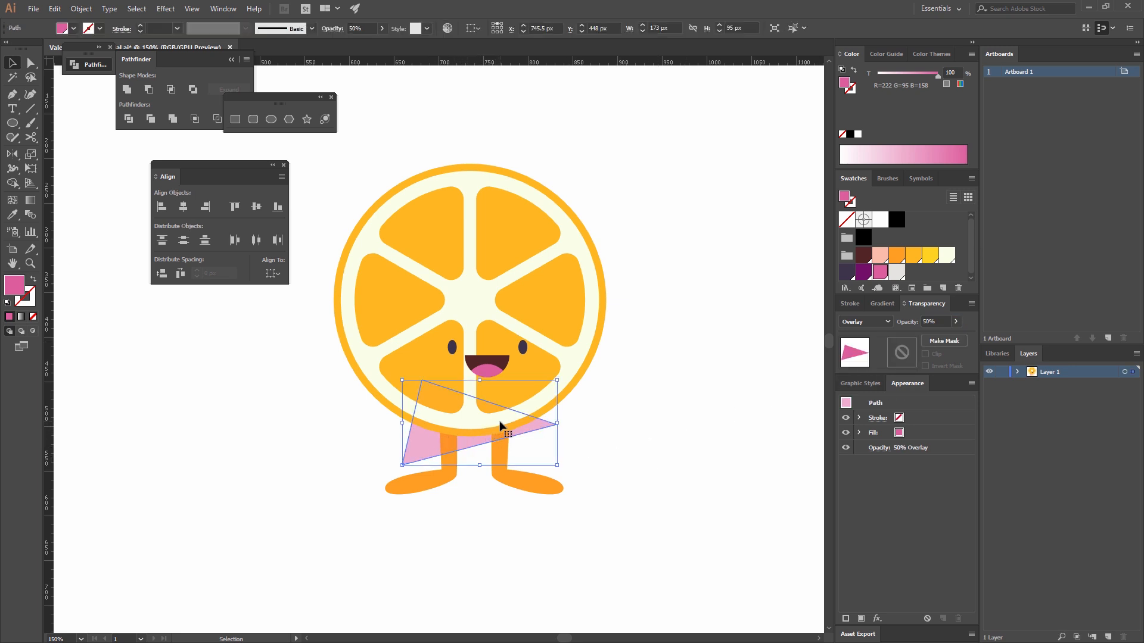
pyautogui.hotkey('ctrl', 'x')
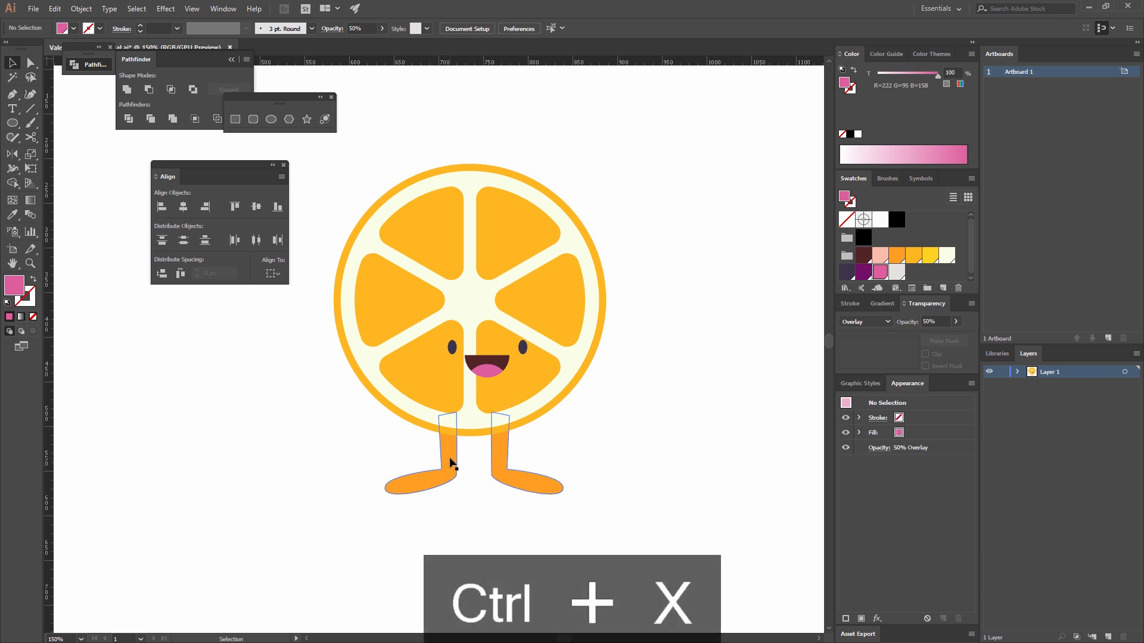
pyautogui.click(448, 467)
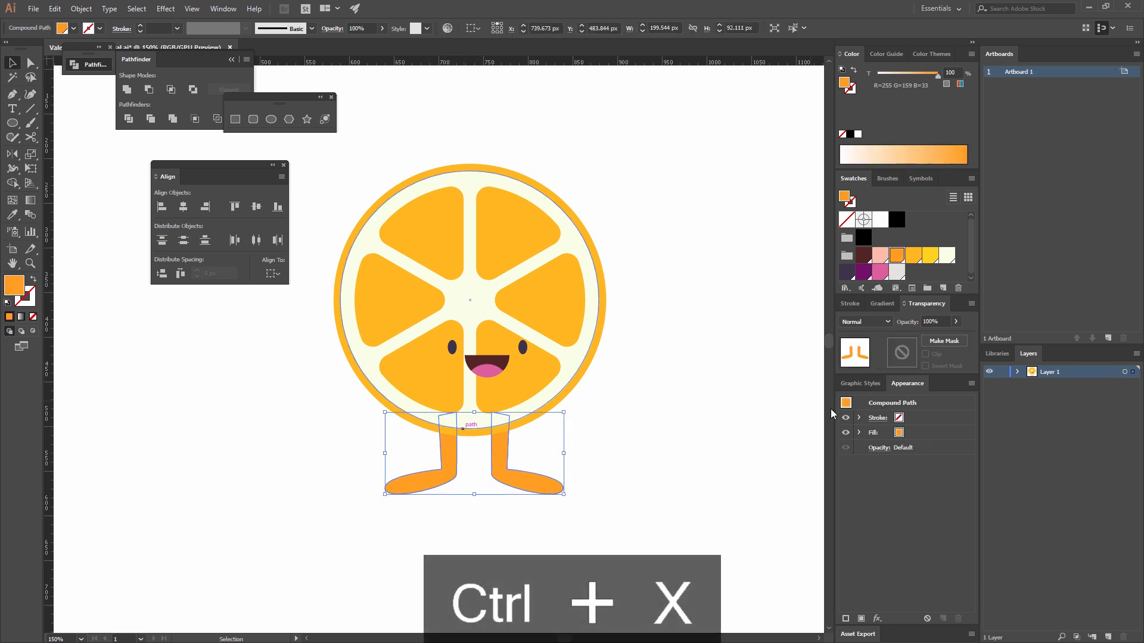
pyautogui.click(35, 331)
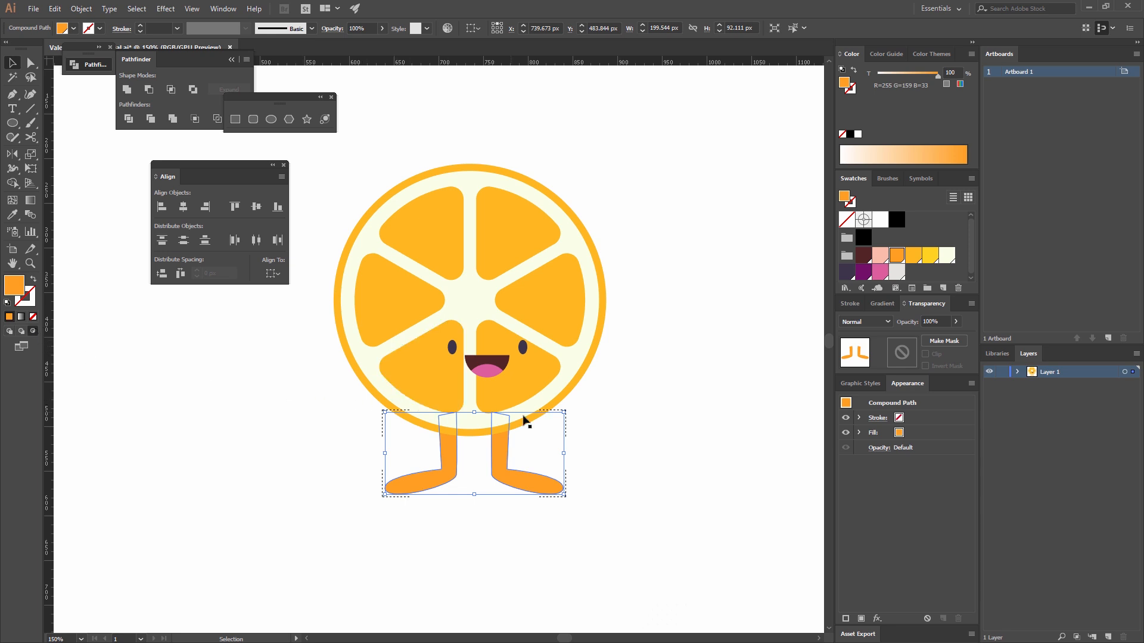
pyautogui.hotkey('ctrl', 'shift', 'v')
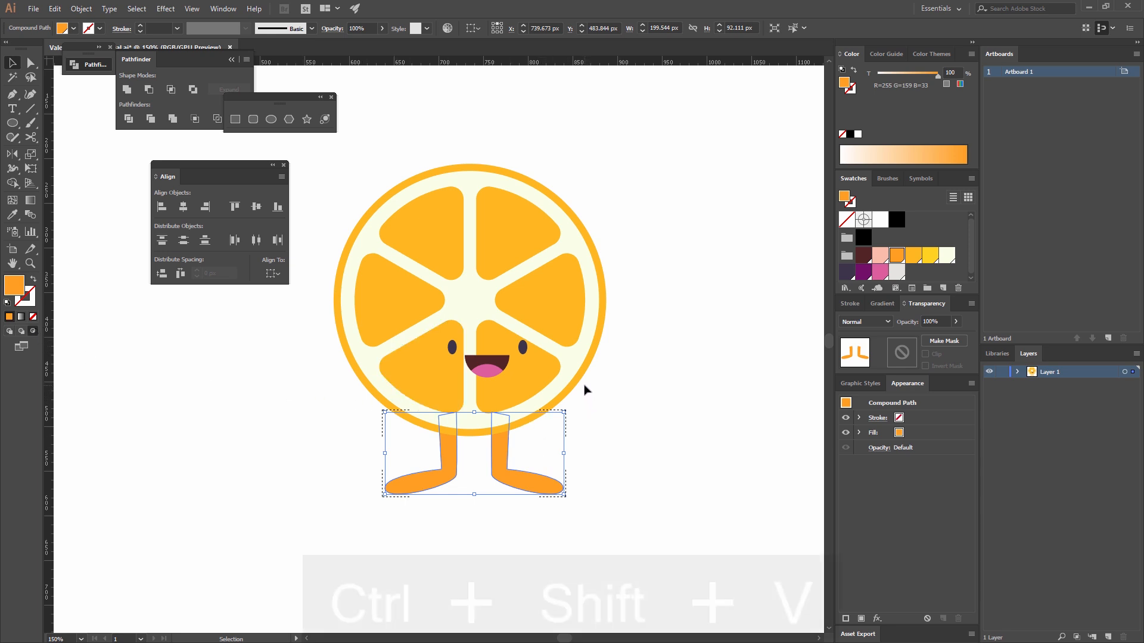
pyautogui.click(637, 428)
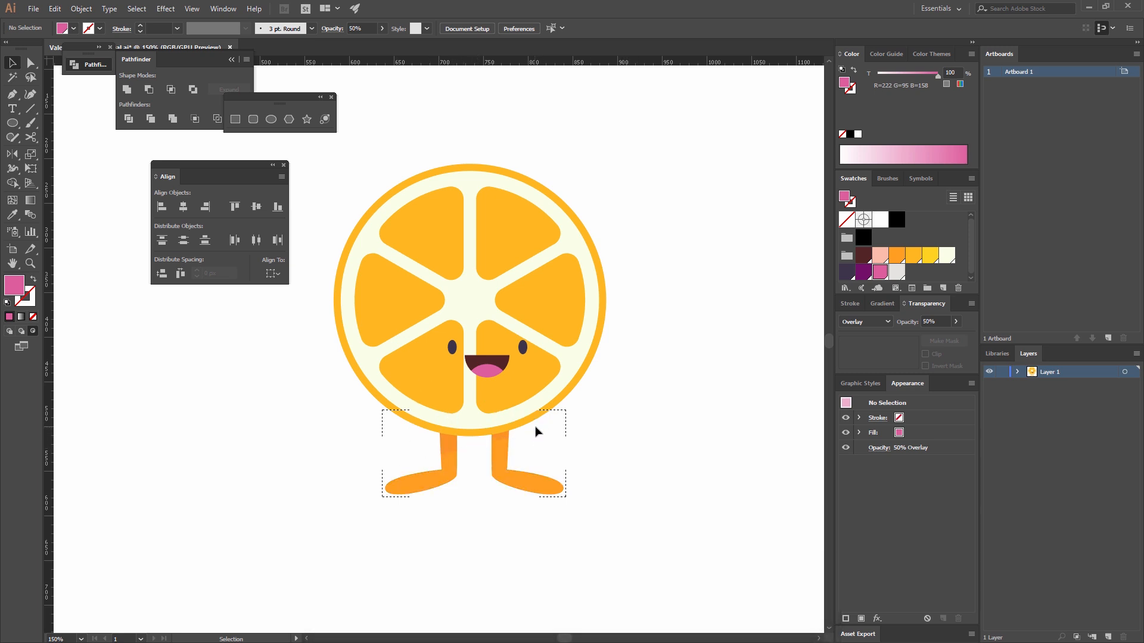
# Isolate the legs' clip group and set the triangle shadow's opacity to 80%.
pyautogui.doubleClick(453, 457)
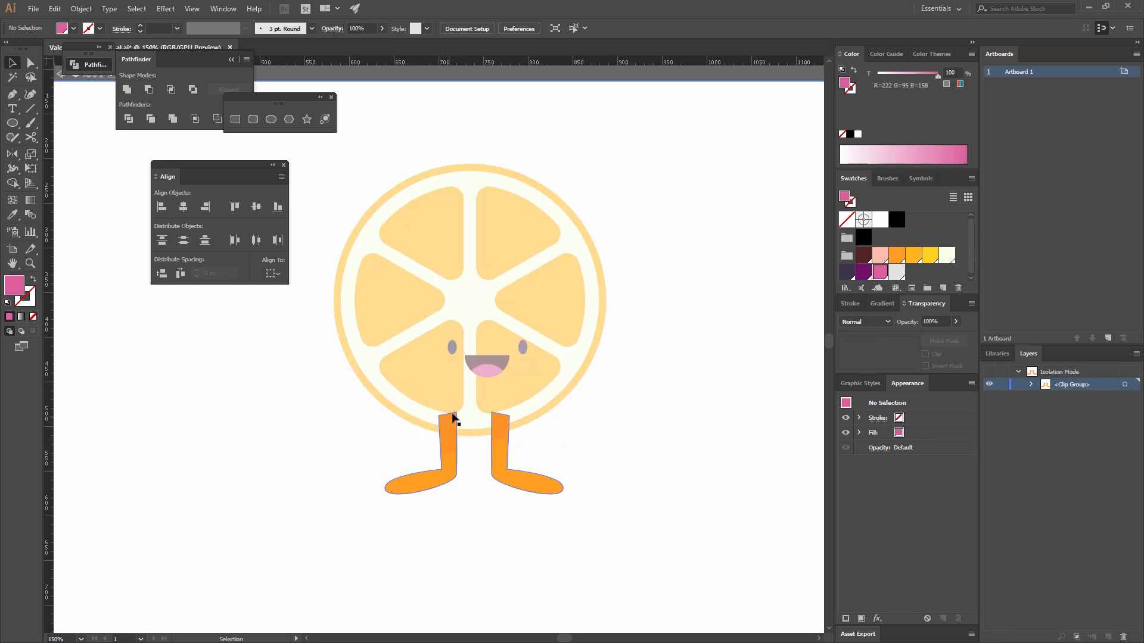
pyautogui.click(486, 422)
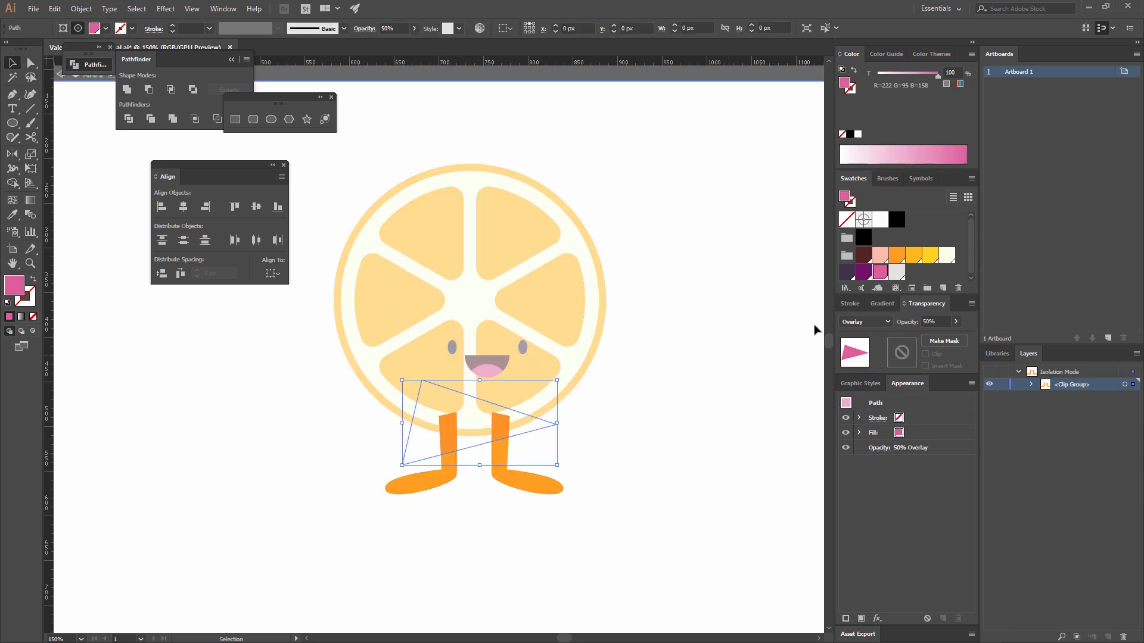
pyautogui.click(940, 320)
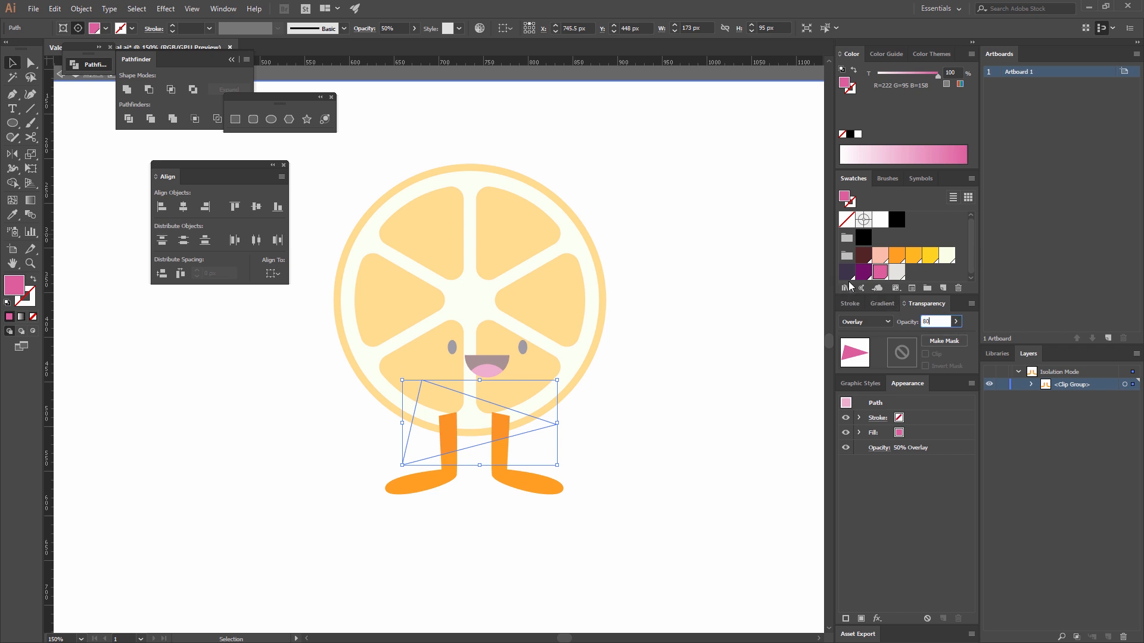
pyautogui.press('Return')
pyautogui.doubleClick(685, 354)
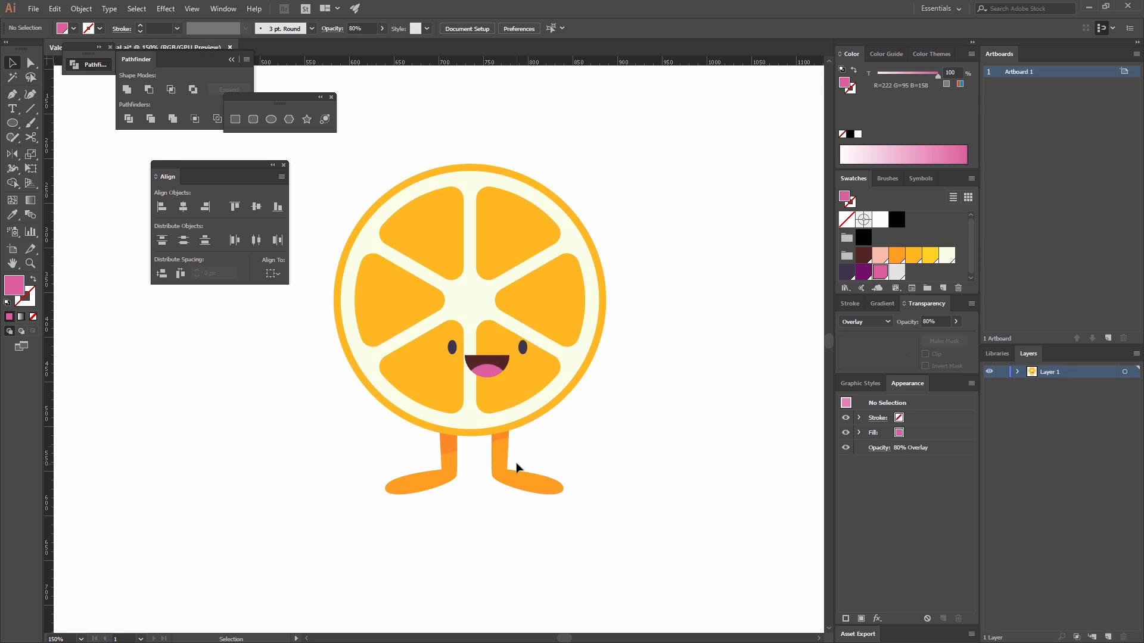
# Inside the legs' clip group, pull the triangle's right corner anchor outward and slightly down to extend the shadow on the right leg.
pyautogui.doubleClick(460, 463)
pyautogui.press('a')
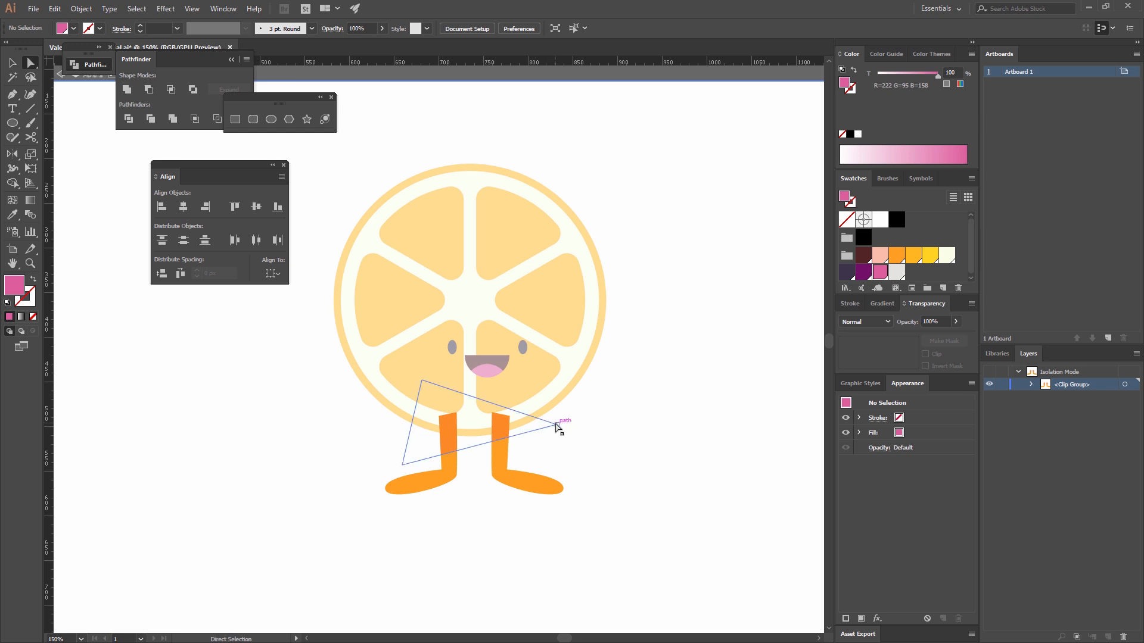
pyautogui.moveTo(557, 426); pyautogui.dragTo(585, 434)
pyautogui.press('v')
pyautogui.press('Escape')
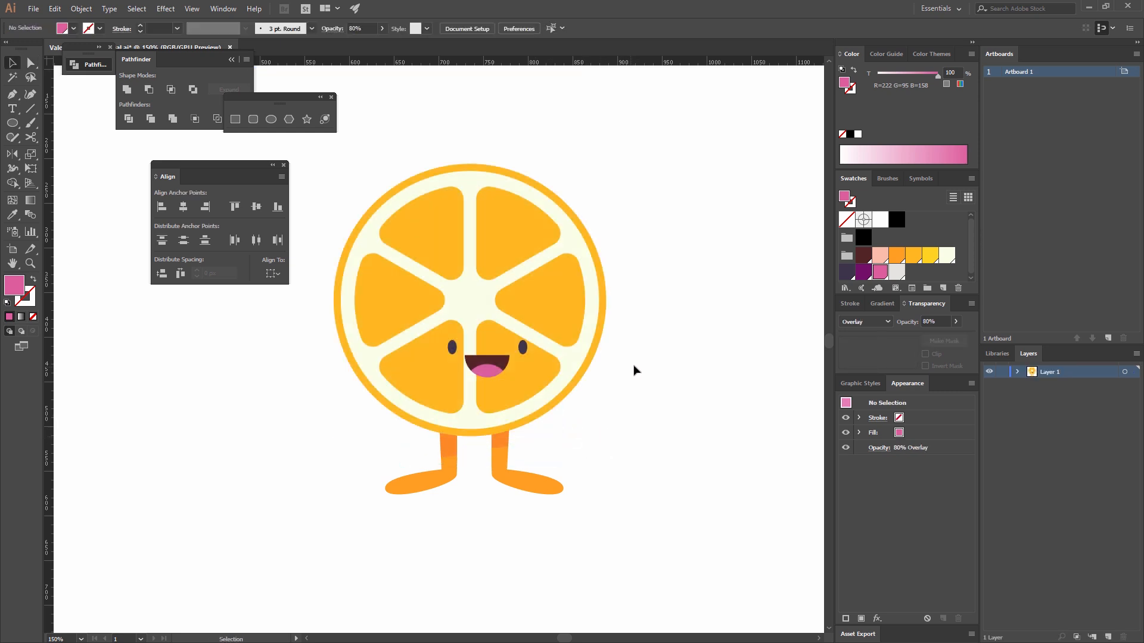
# Create a 258 × 258 px pink circle and place it over the slice, offset toward its upper right.
pyautogui.moveTo(633, 371); pyautogui.dragTo(607, 393)
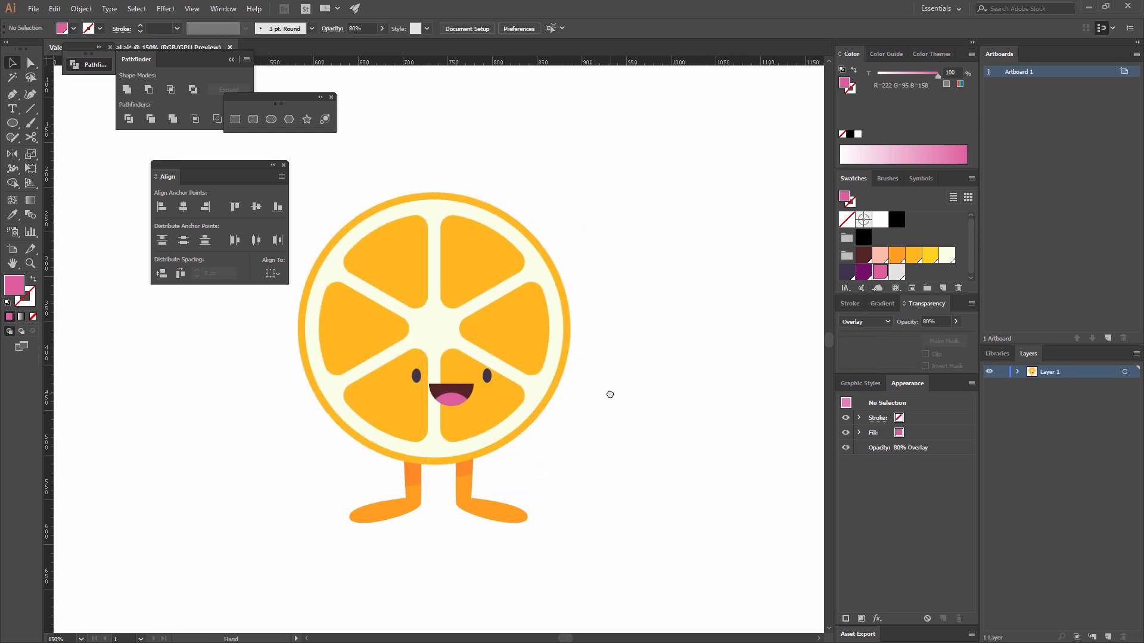
pyautogui.click(271, 118)
pyautogui.click(500, 169)
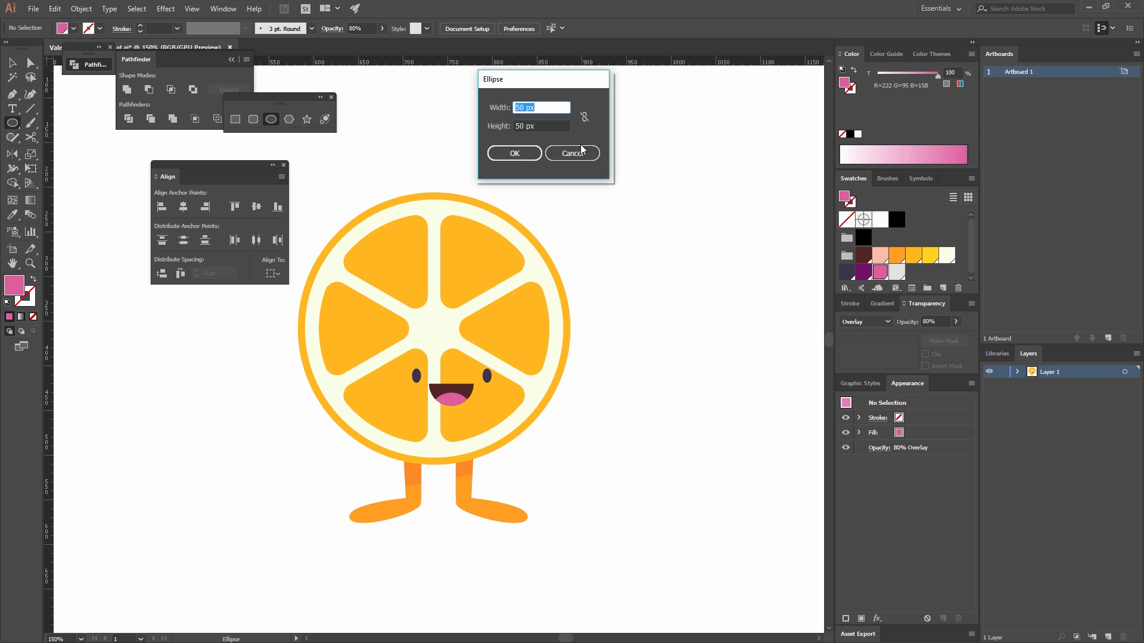
pyautogui.write('258')
pyautogui.press('Tab')
pyautogui.write('258')
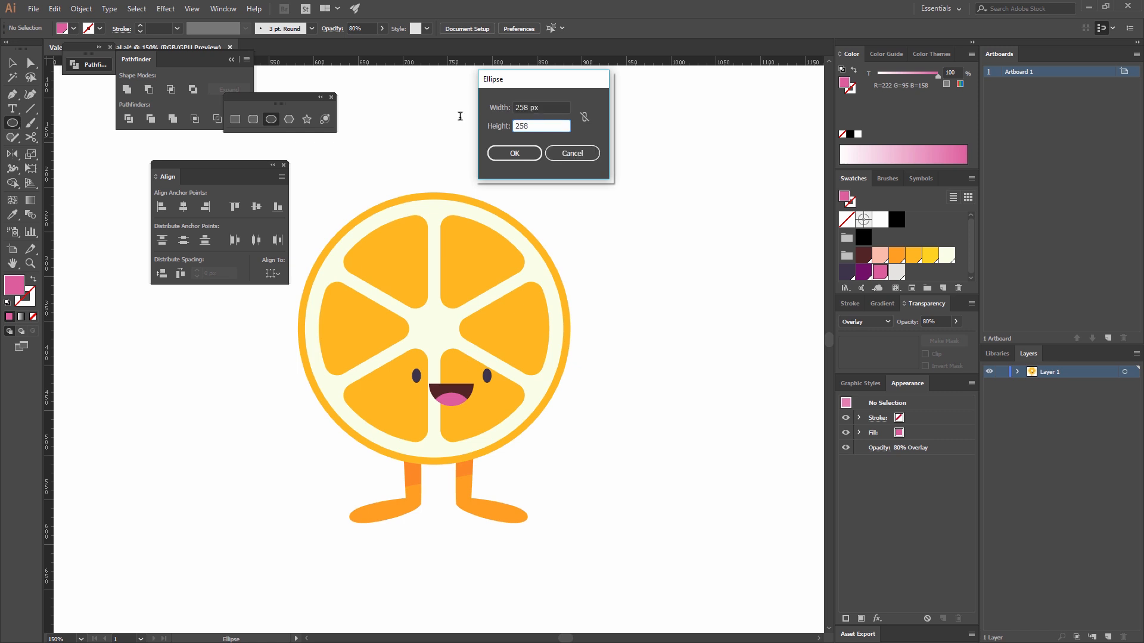
pyautogui.click(516, 153)
pyautogui.click(10, 63)
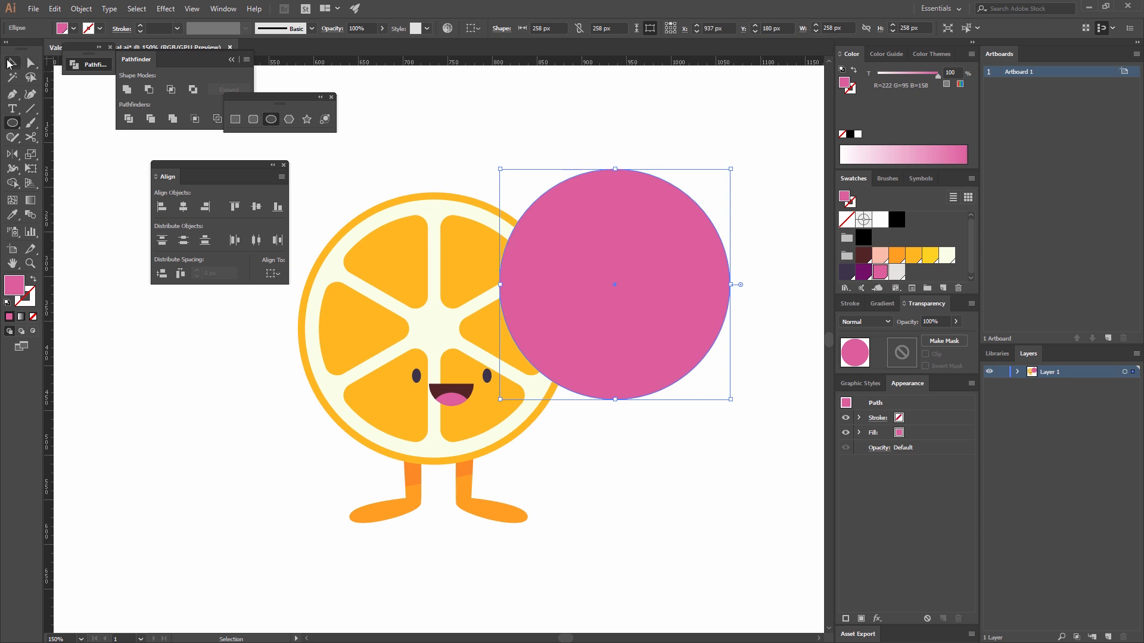
pyautogui.moveTo(577, 319); pyautogui.dragTo(475, 338)
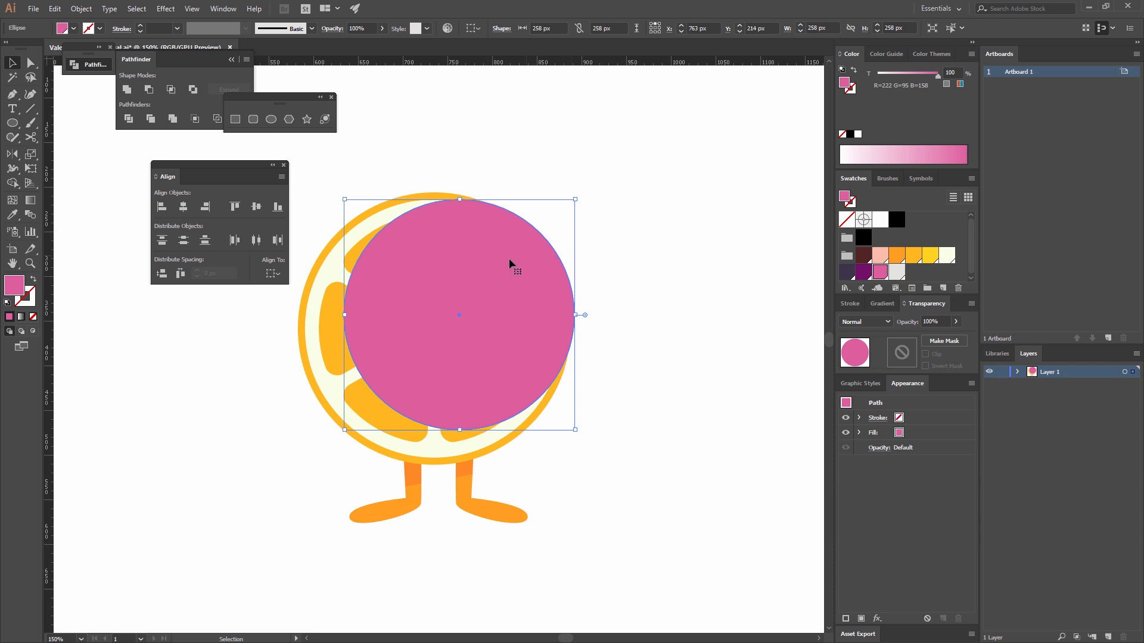
# Split the pink circle with the Scissors tool at its top anchor and lower-right edge, and delete the right-hand piece.
pyautogui.click(31, 138)
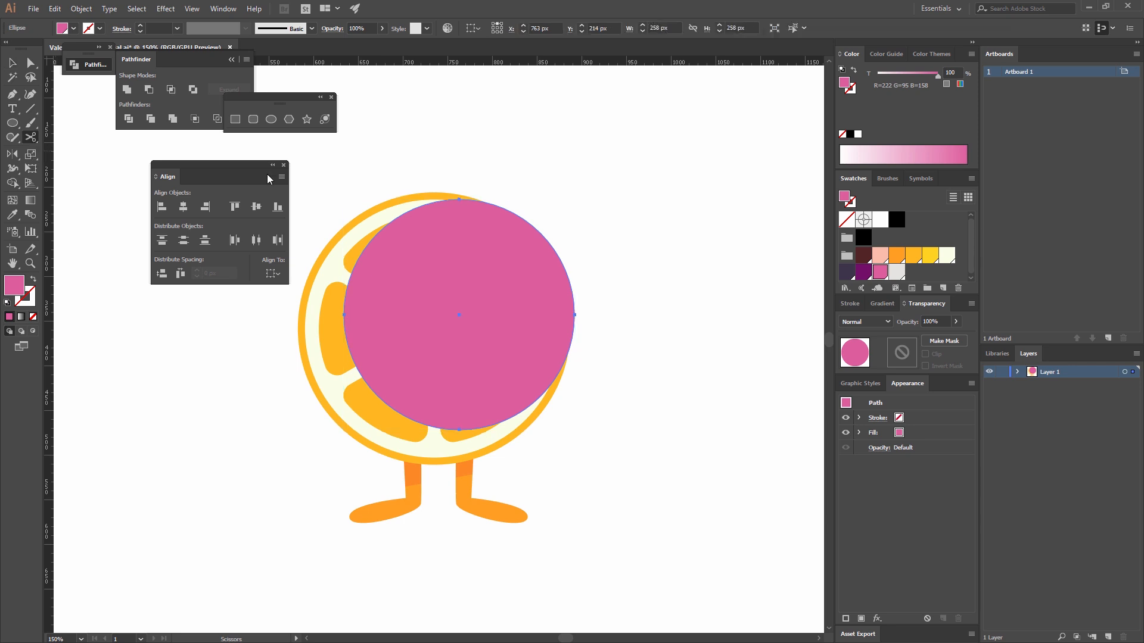
pyautogui.click(458, 199)
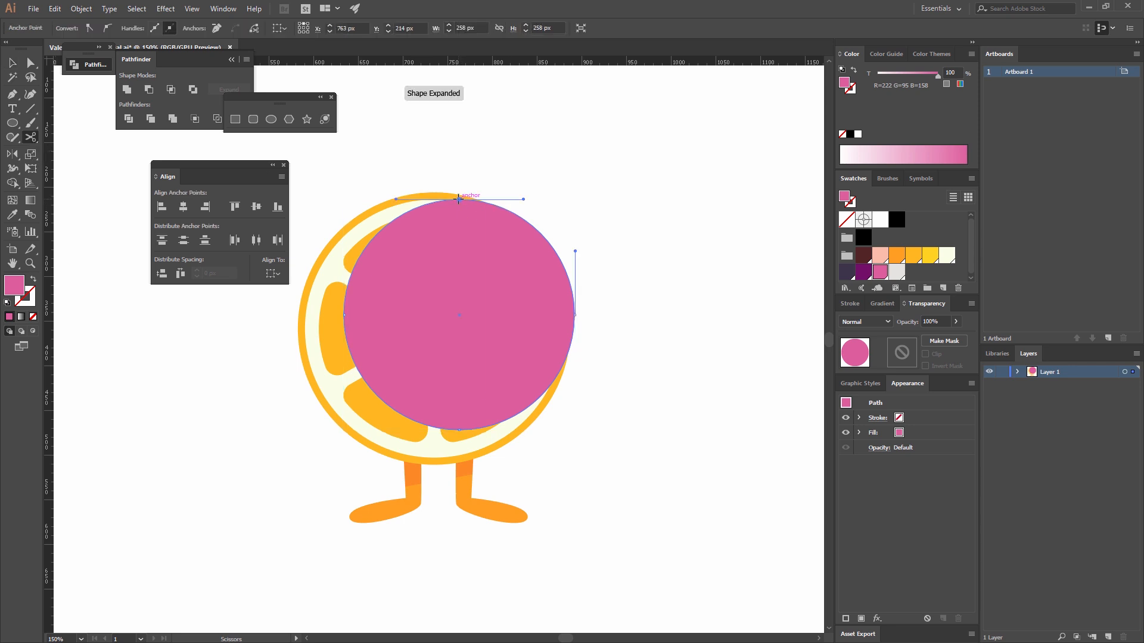
pyautogui.click(546, 391)
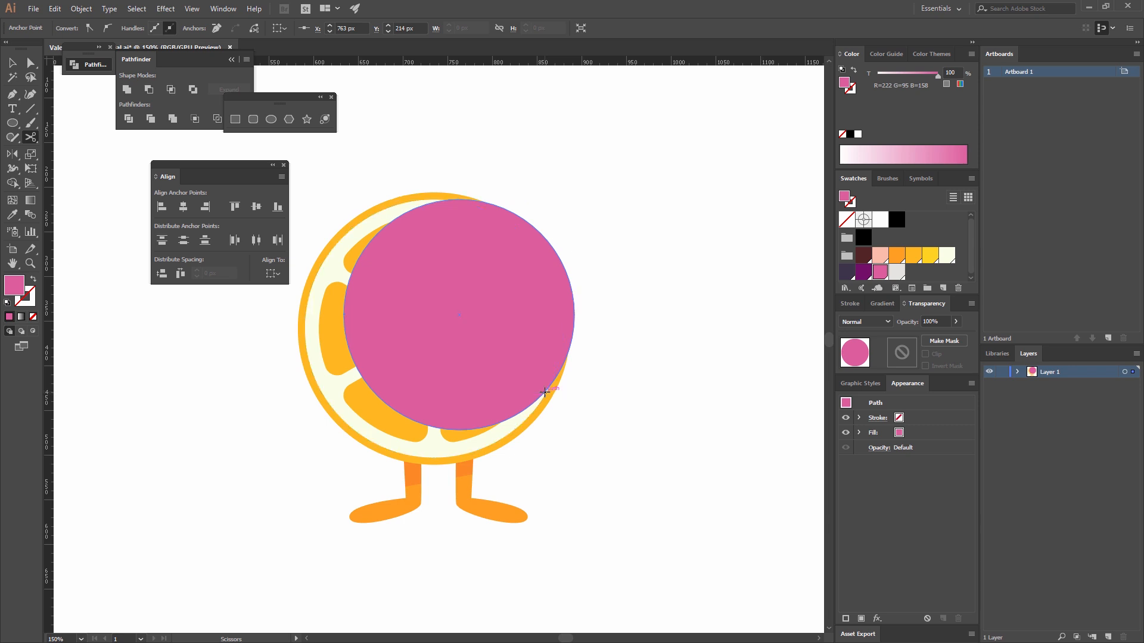
pyautogui.press('v')
pyautogui.click(543, 277)
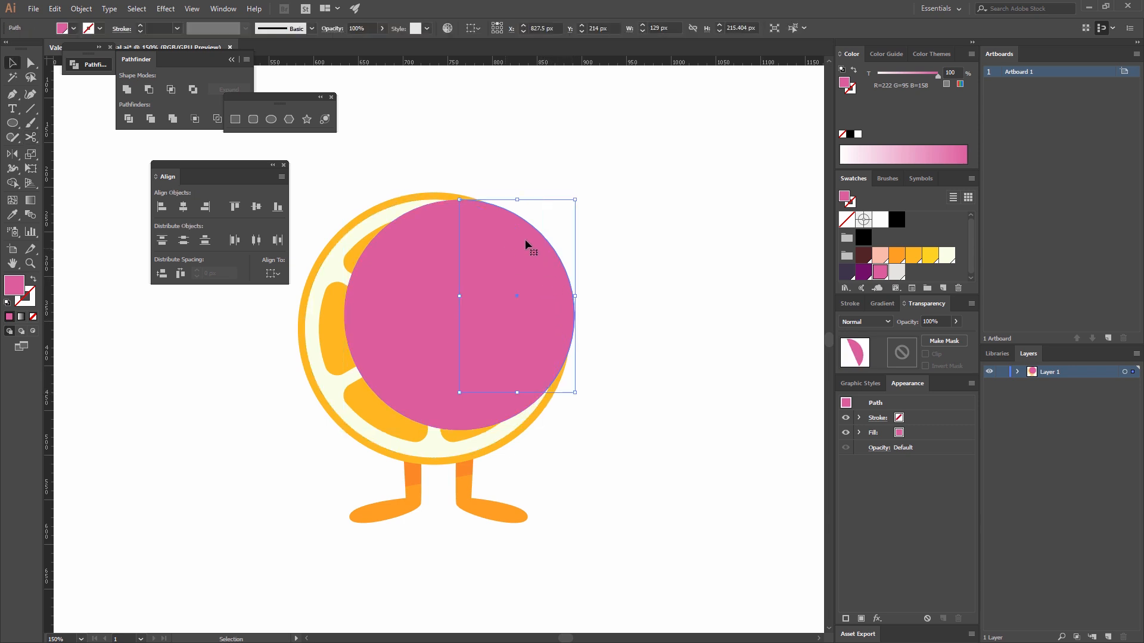
pyautogui.moveTo(497, 279); pyautogui.dragTo(659, 236)
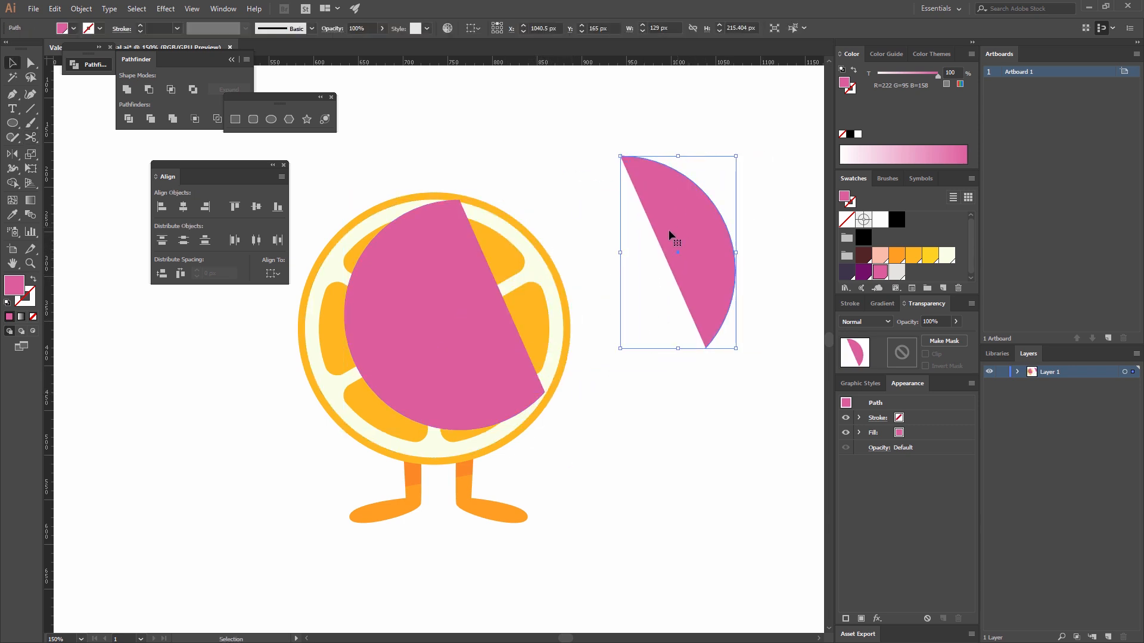
pyautogui.press('Delete')
# Swap the fill and stroke of the remaining circle piece to leave a 1 pt pink outline without fill.
pyautogui.click(429, 331)
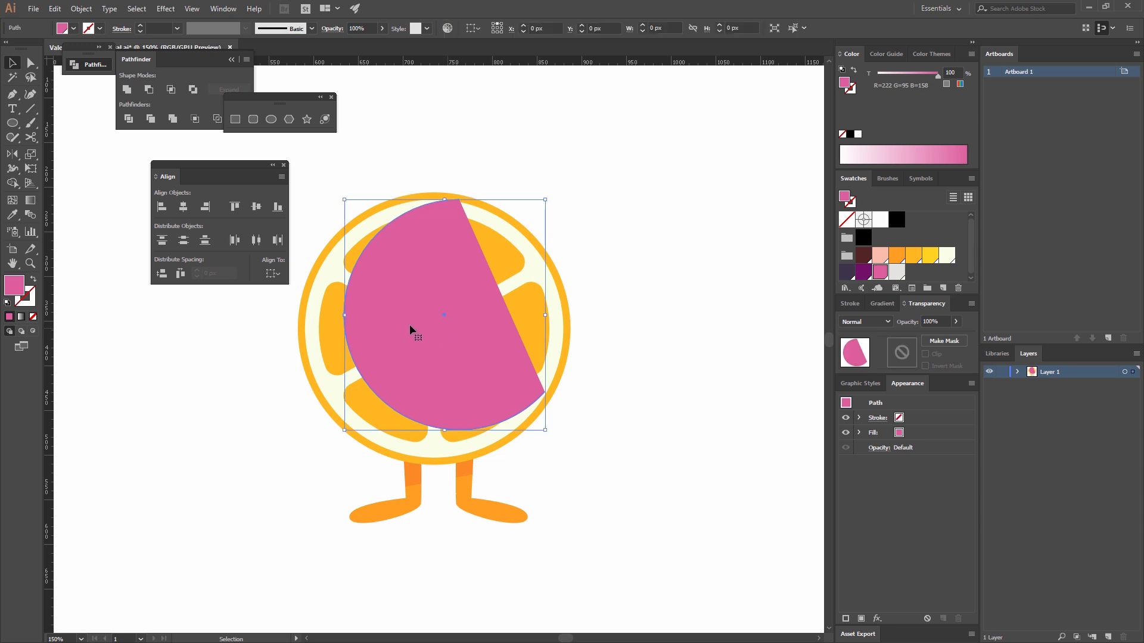
pyautogui.click(33, 280)
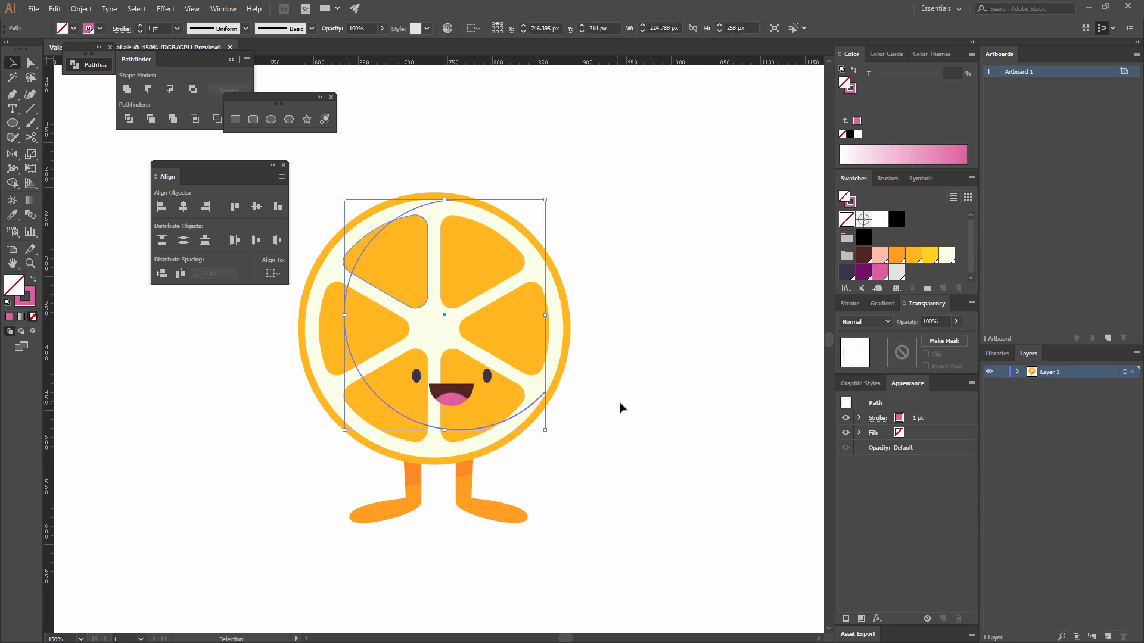
pyautogui.click(595, 395)
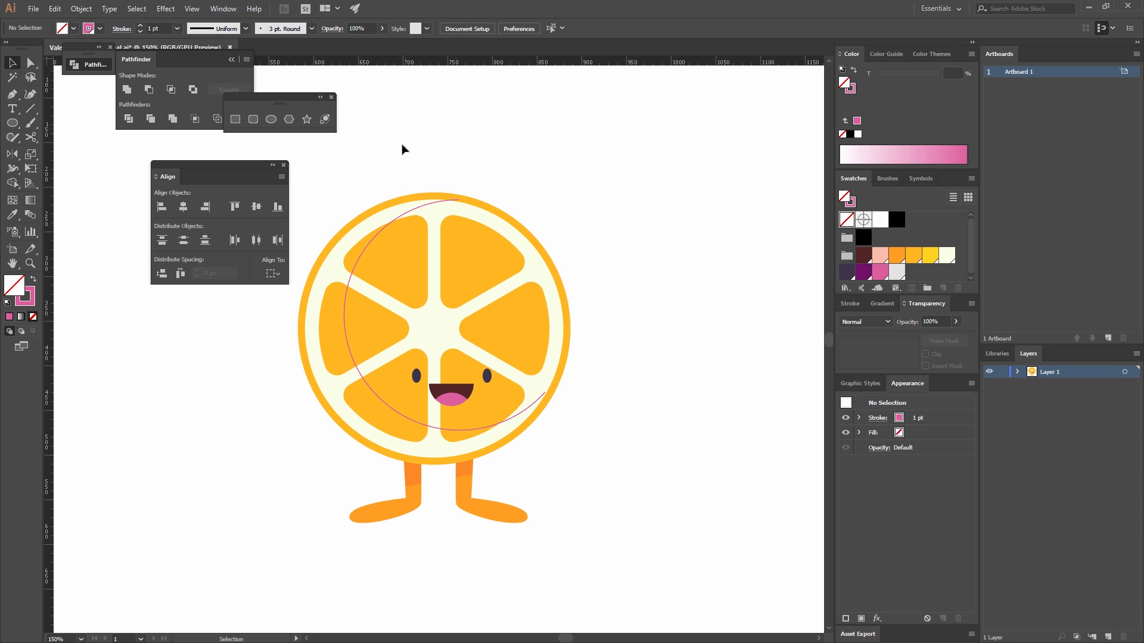
# Extend the pink arc with the Pen tool from its lower-right end, running straight edges below and left of the slice, and close it at the top anchor.
pyautogui.click(13, 95)
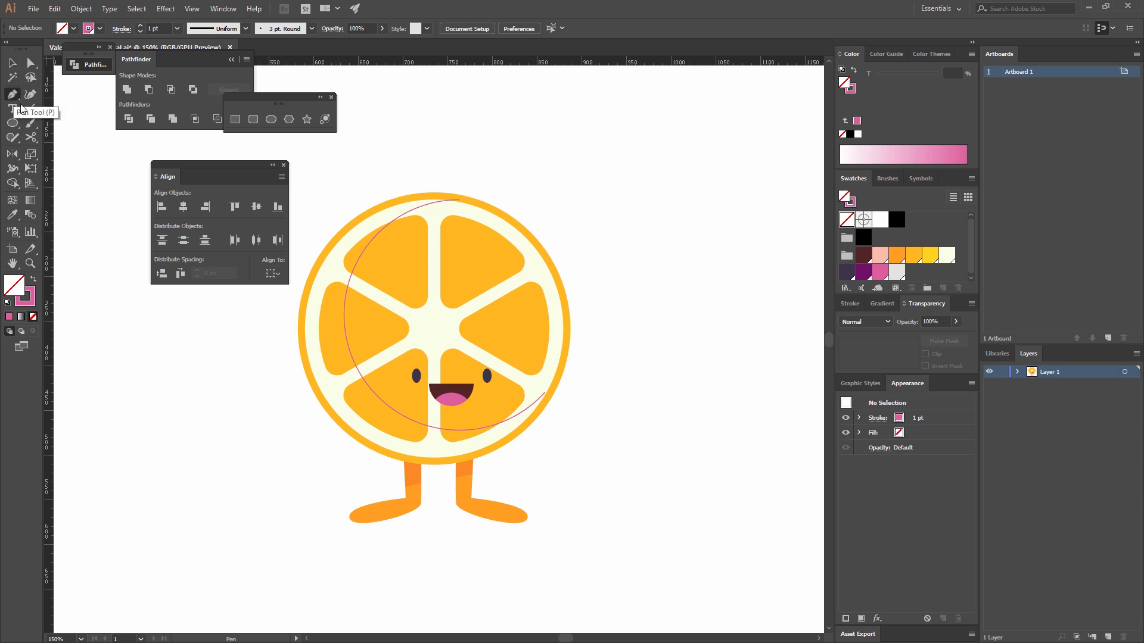
pyautogui.click(545, 393)
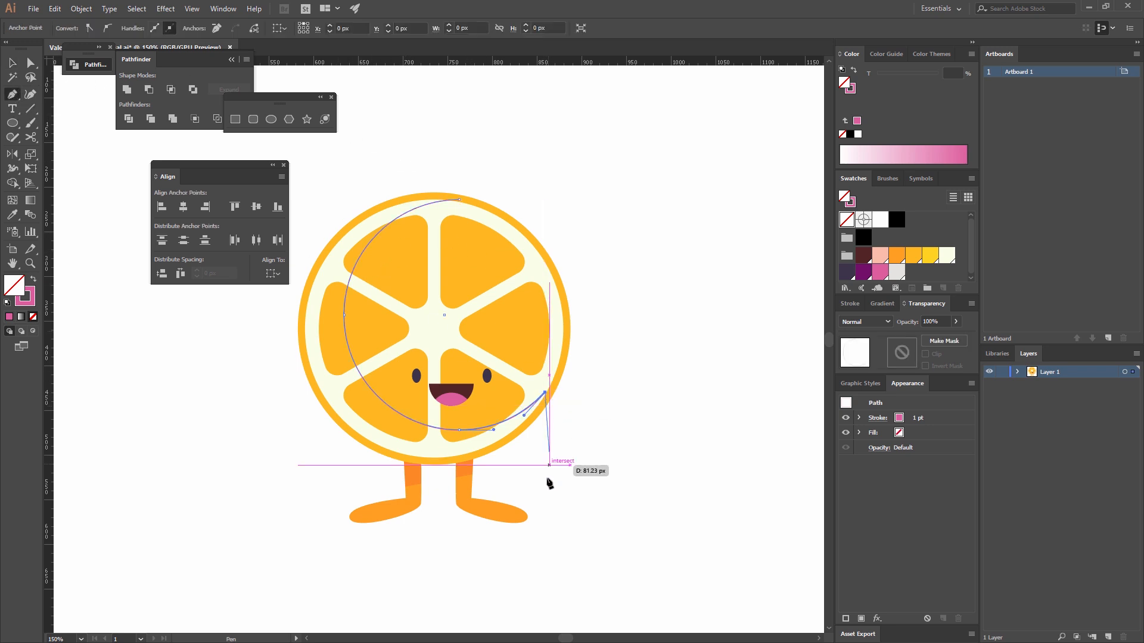
pyautogui.click(546, 501)
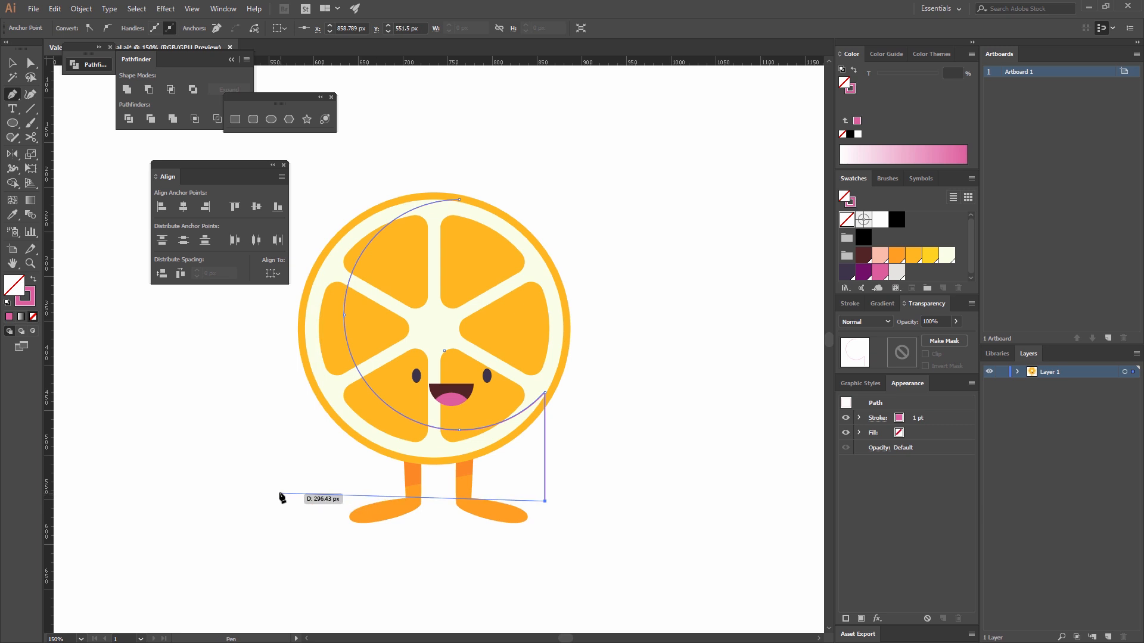
pyautogui.click(279, 492)
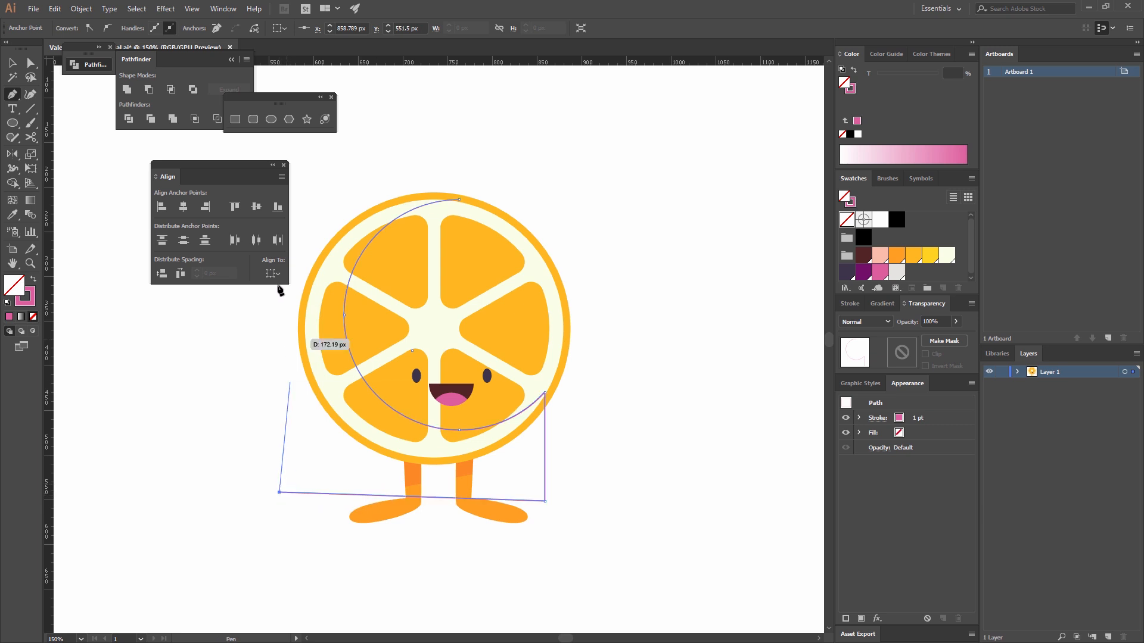
pyautogui.click(308, 174)
pyautogui.click(459, 199)
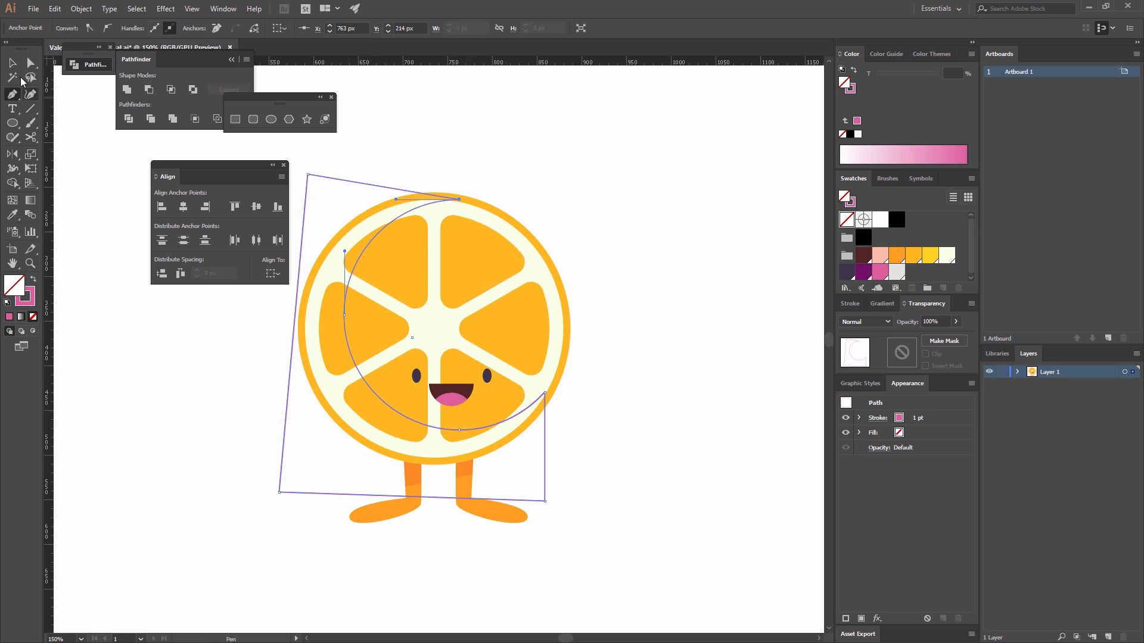
pyautogui.press('v')
pyautogui.click(482, 169)
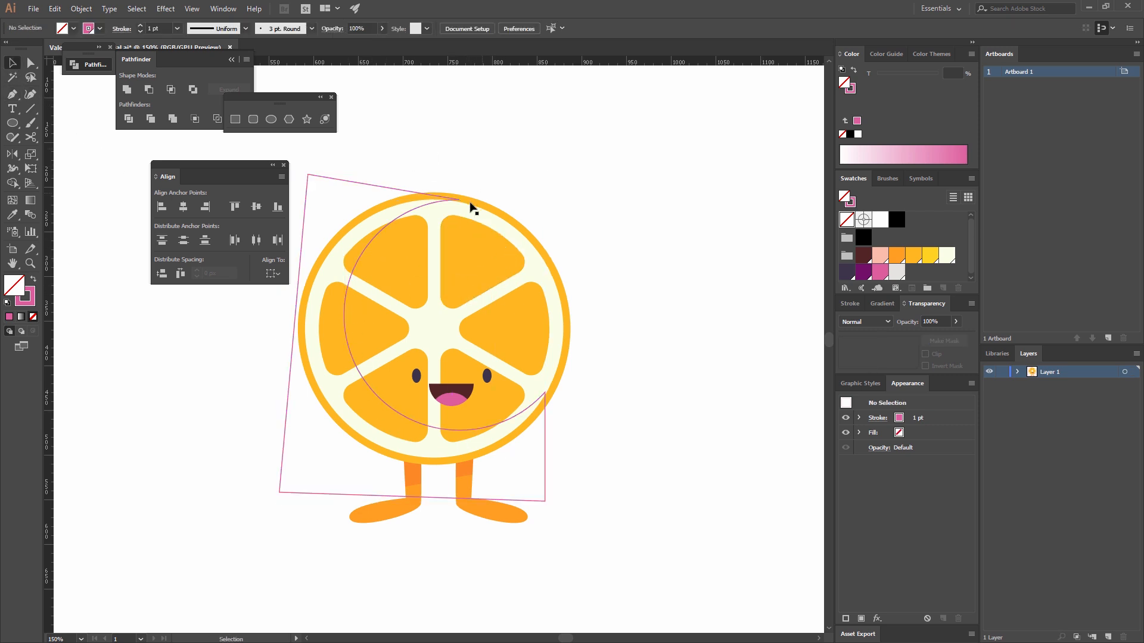
# Fill the closed shadow shape with dark purple and set its blending to Overlay at 60% opacity.
pyautogui.click(378, 188)
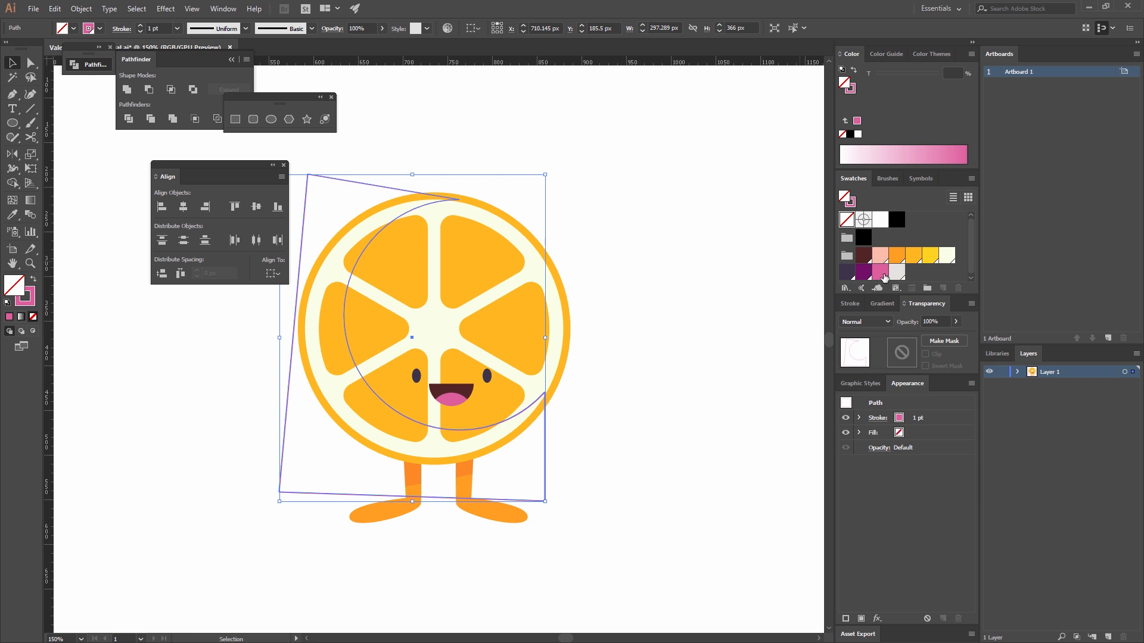
pyautogui.click(882, 274)
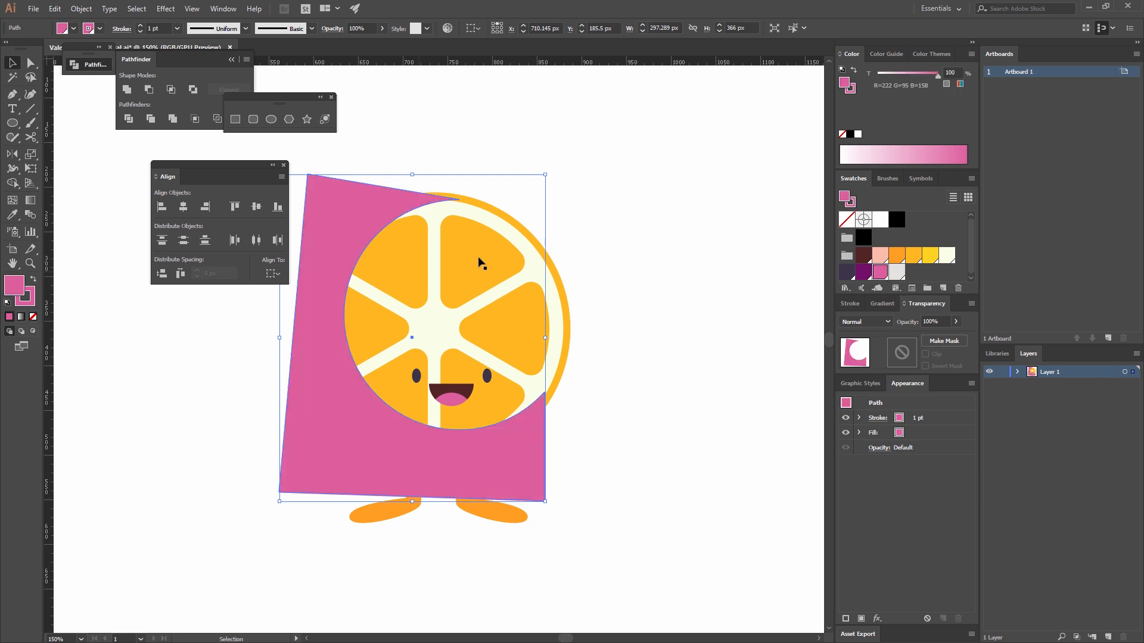
pyautogui.click(865, 272)
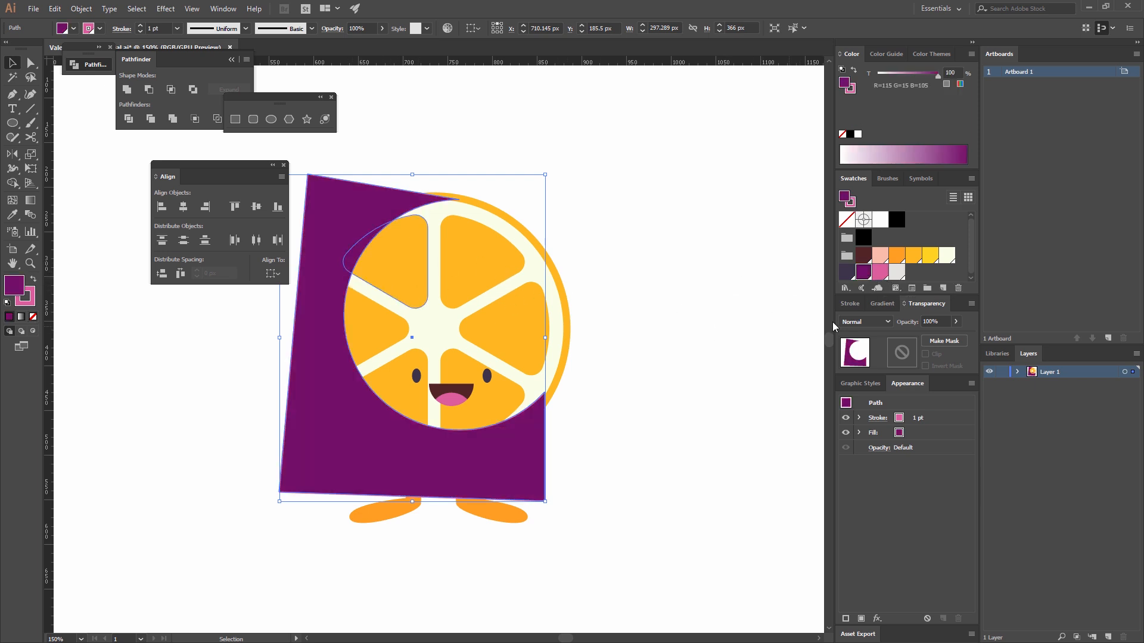
pyautogui.click(875, 323)
pyautogui.click(875, 436)
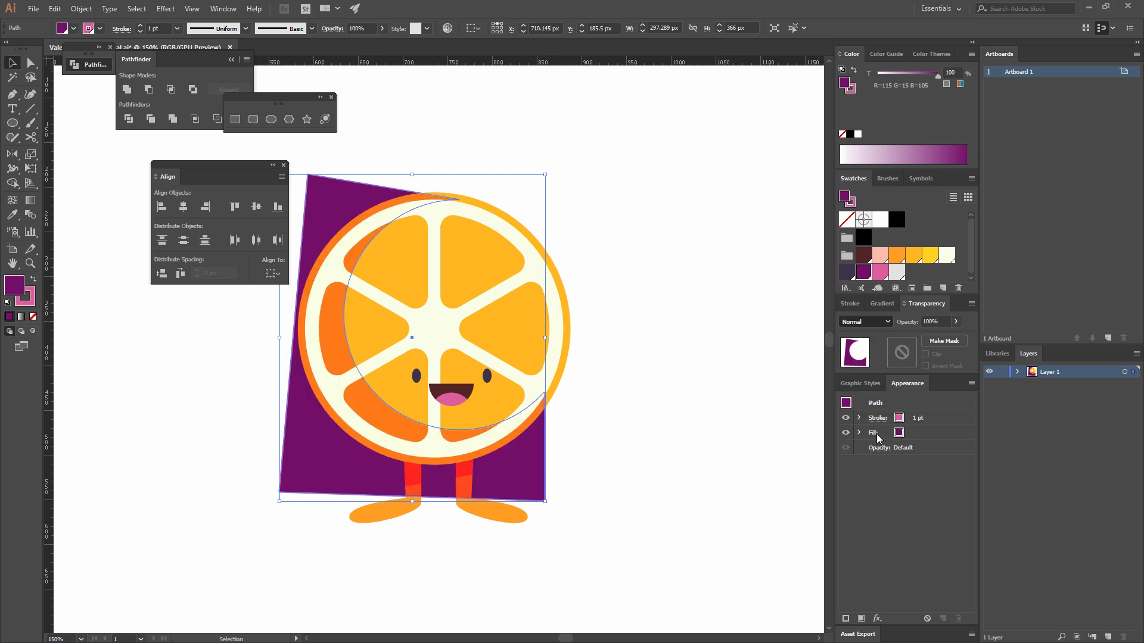
pyautogui.click(944, 321)
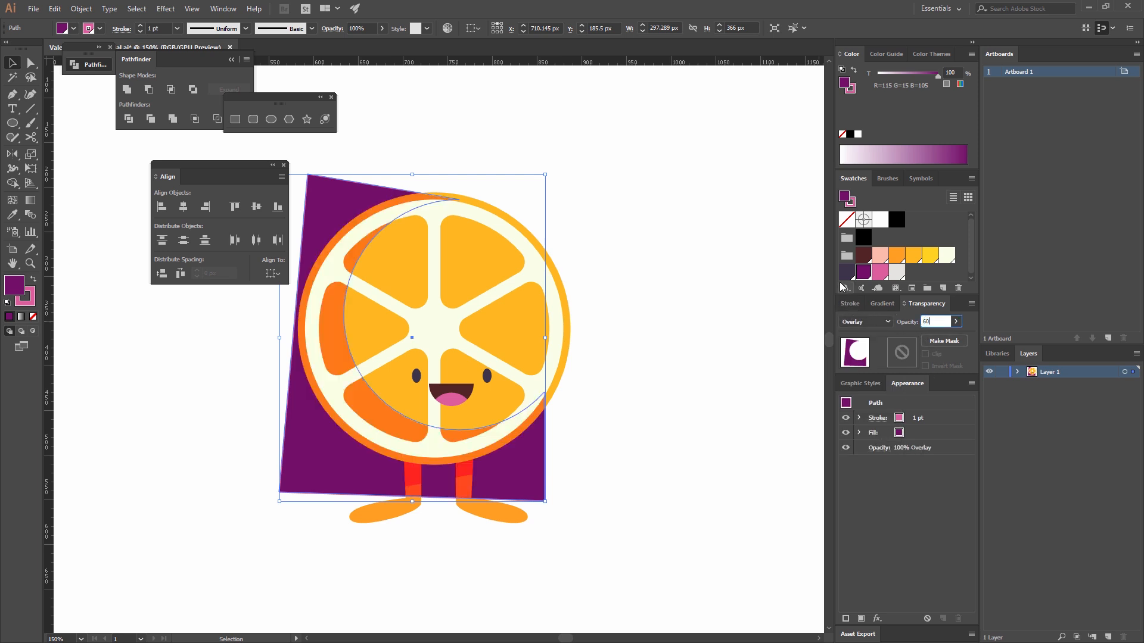
pyautogui.press('Return')
pyautogui.click(632, 357)
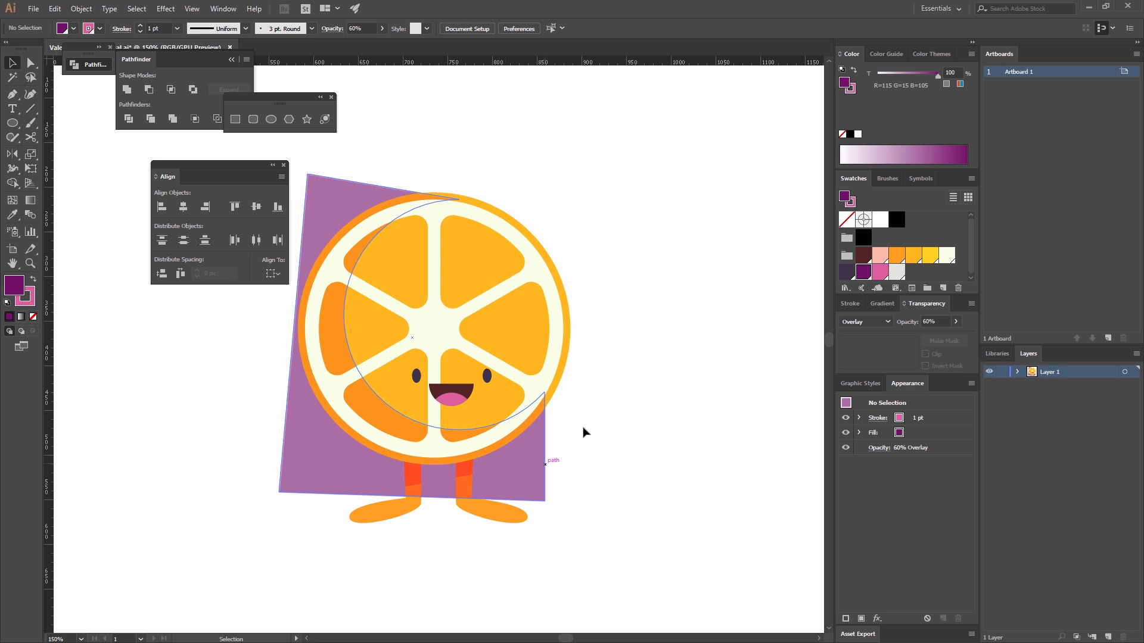
# Cut the purple shadow shape and convert the group of orange segments into a compound path.
pyautogui.click(328, 319)
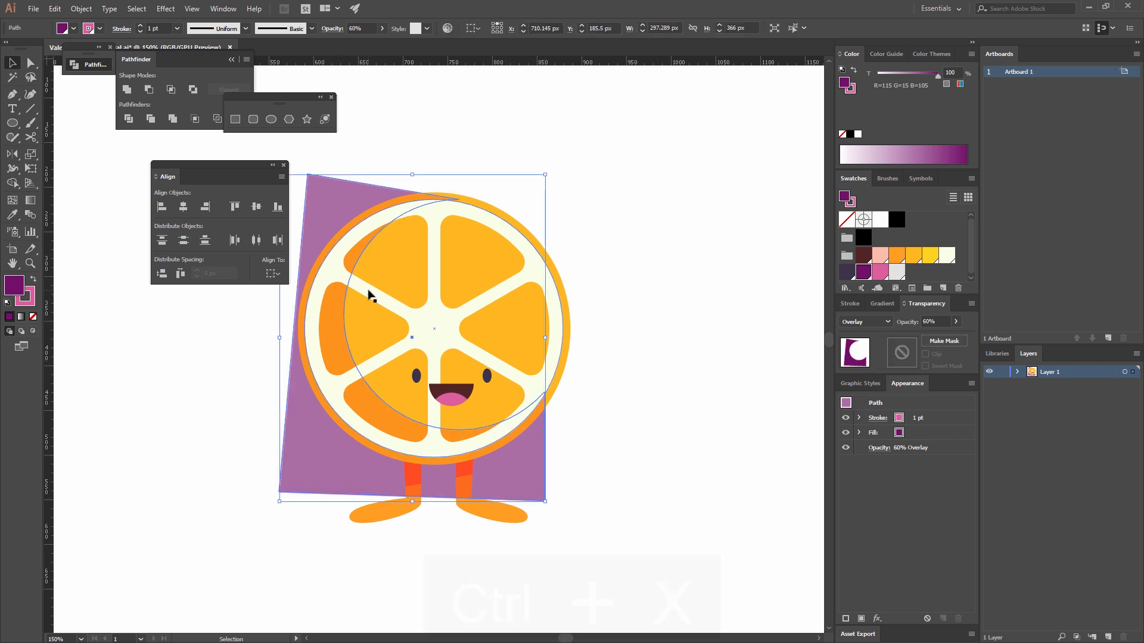
pyautogui.hotkey('ctrl', 'x')
pyautogui.click(394, 286)
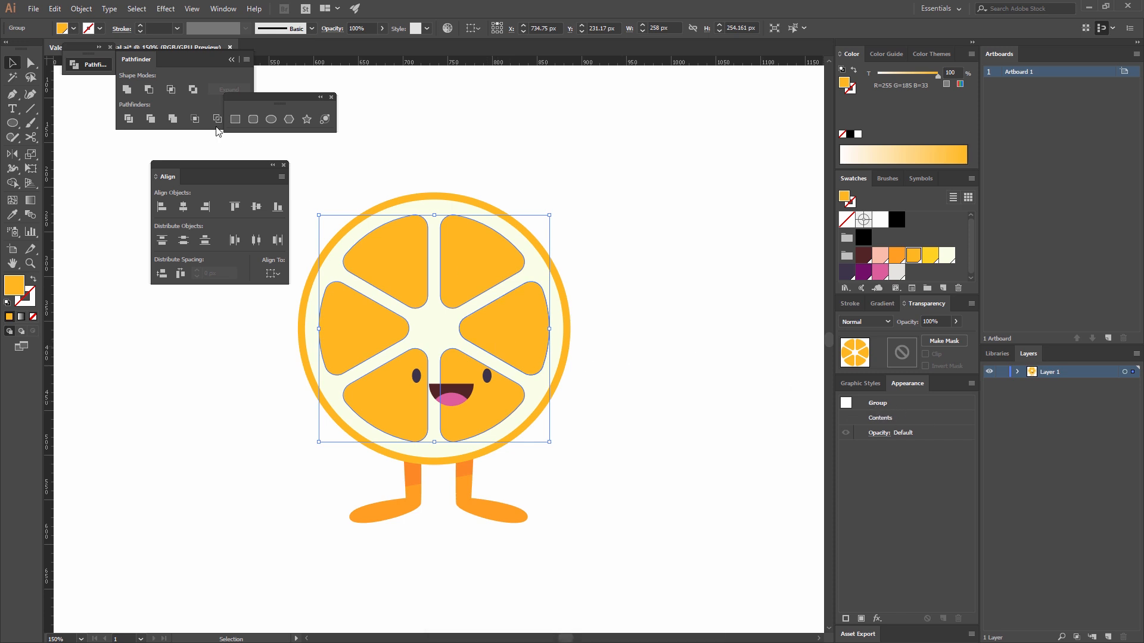
pyautogui.click(81, 8)
pyautogui.moveTo(158, 412)
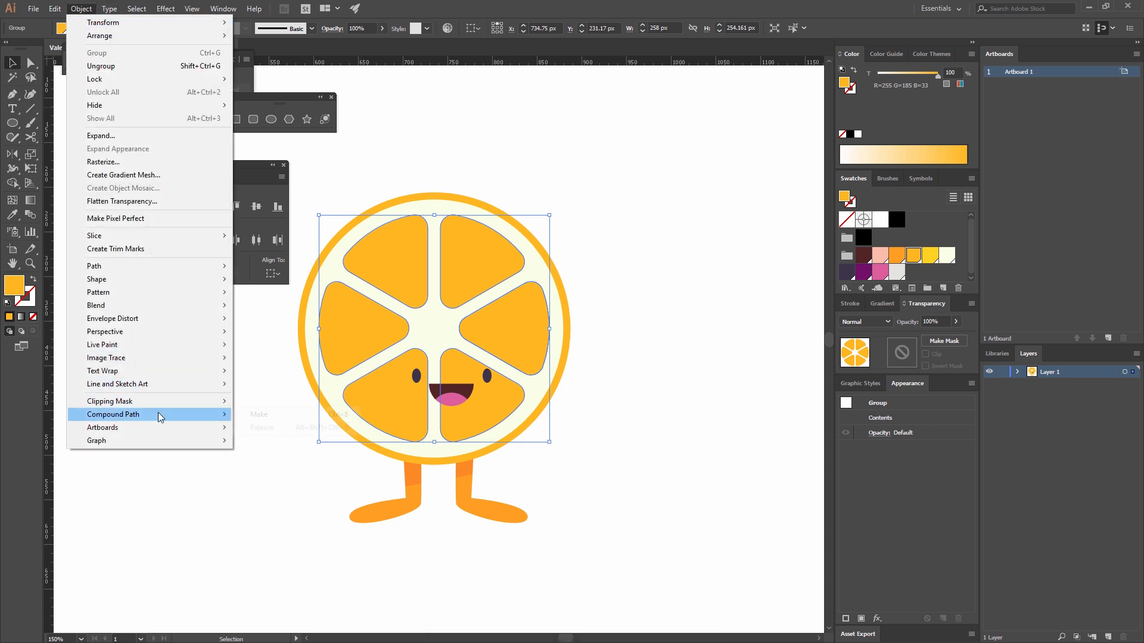
pyautogui.click(261, 414)
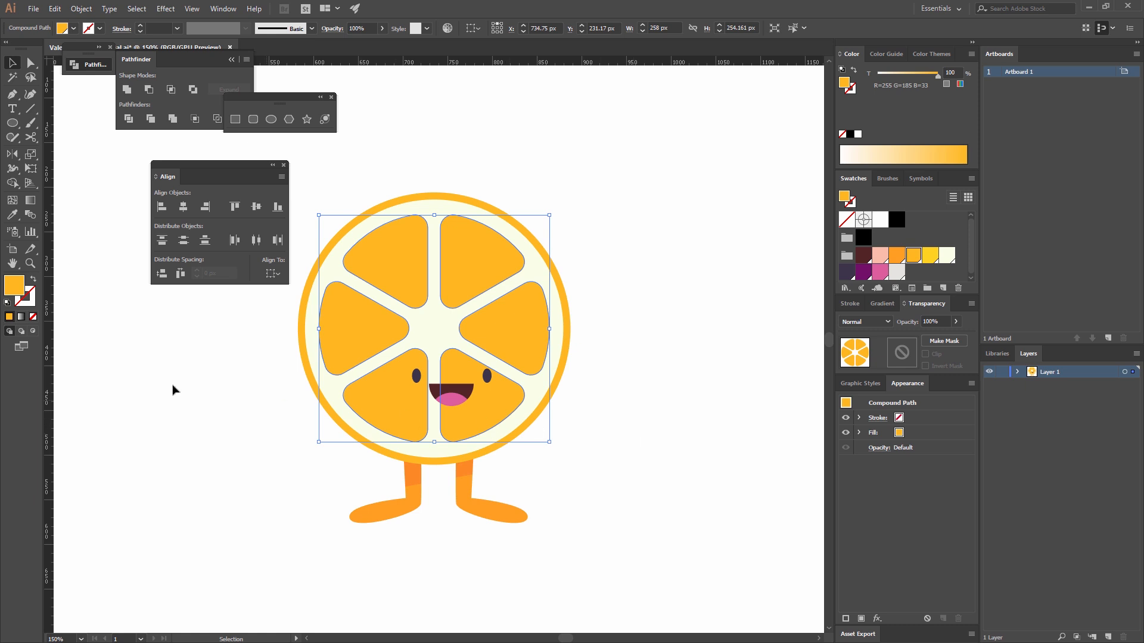
# Switch to Draw Inside on the orange segments and paste the cut shadow in place so the segments clip it.
pyautogui.click(34, 331)
pyautogui.hotkey('ctrl', 'shift', 'v')
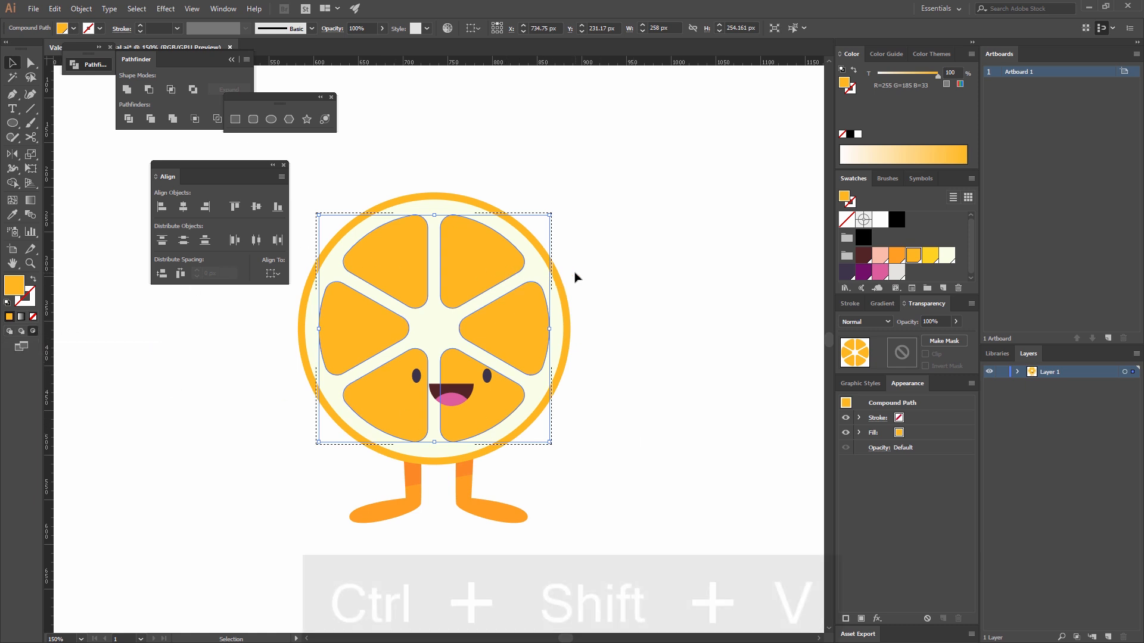
pyautogui.click(685, 252)
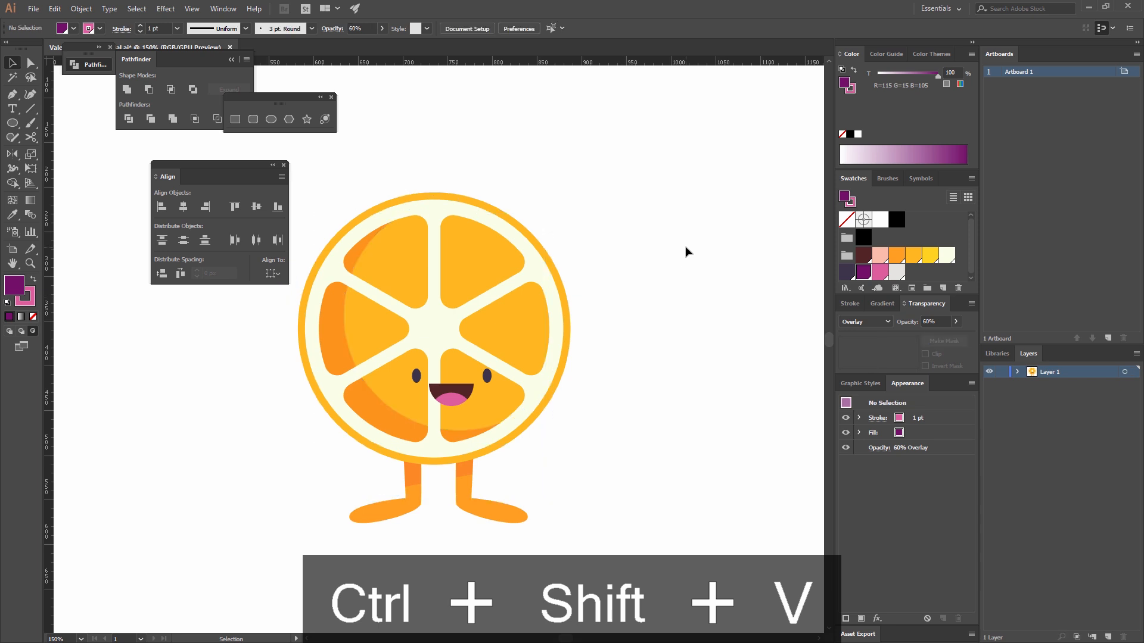
# Select all parts of the orange slice character and group them.
pyautogui.hotkey('ctrl', '-')
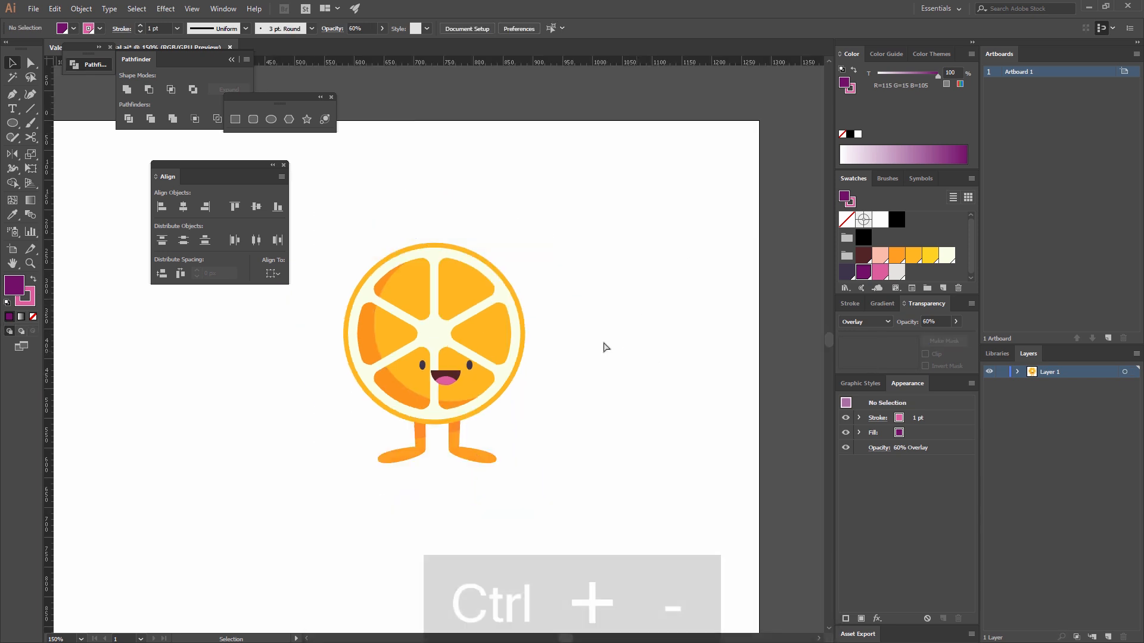
pyautogui.hotkey('ctrl', '-')
pyautogui.hotkey('ctrl', '-')
pyautogui.moveTo(506, 477); pyautogui.dragTo(368, 239)
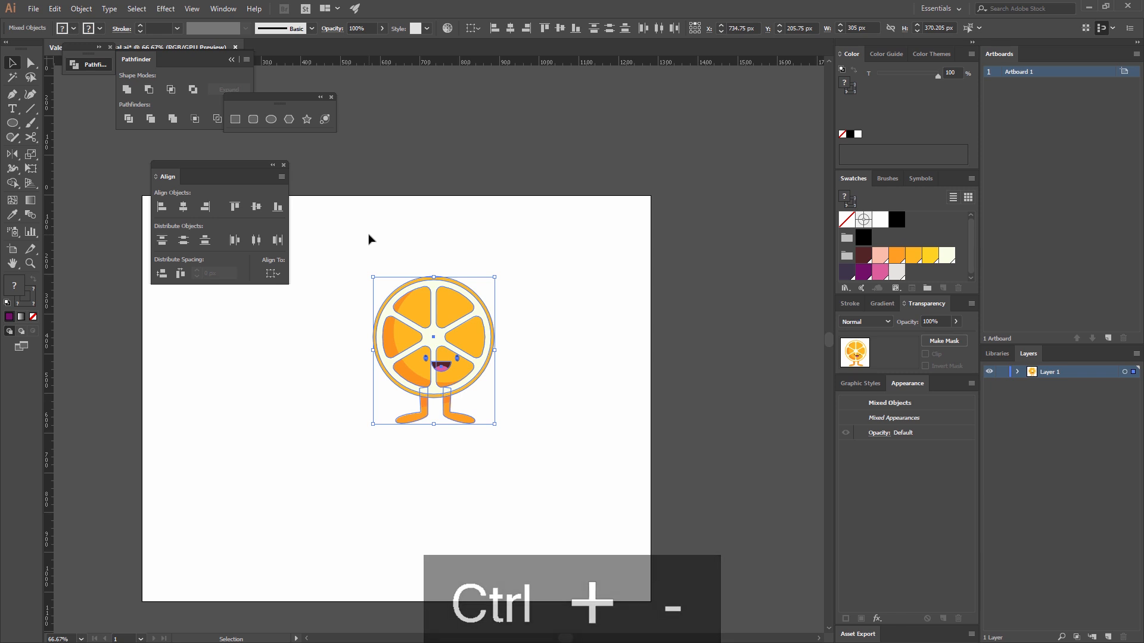
pyautogui.hotkey('ctrl', 'g')
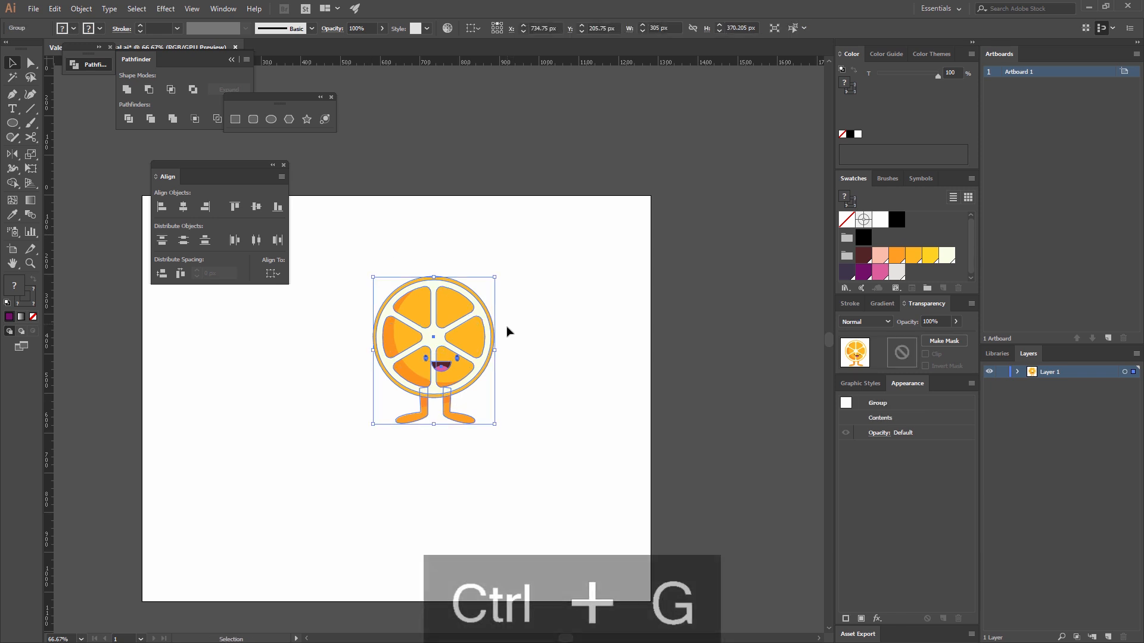
pyautogui.click(539, 389)
# Create a copy of the character reflected across the vertical axis and place it beside the original on its right.
pyautogui.click(445, 362)
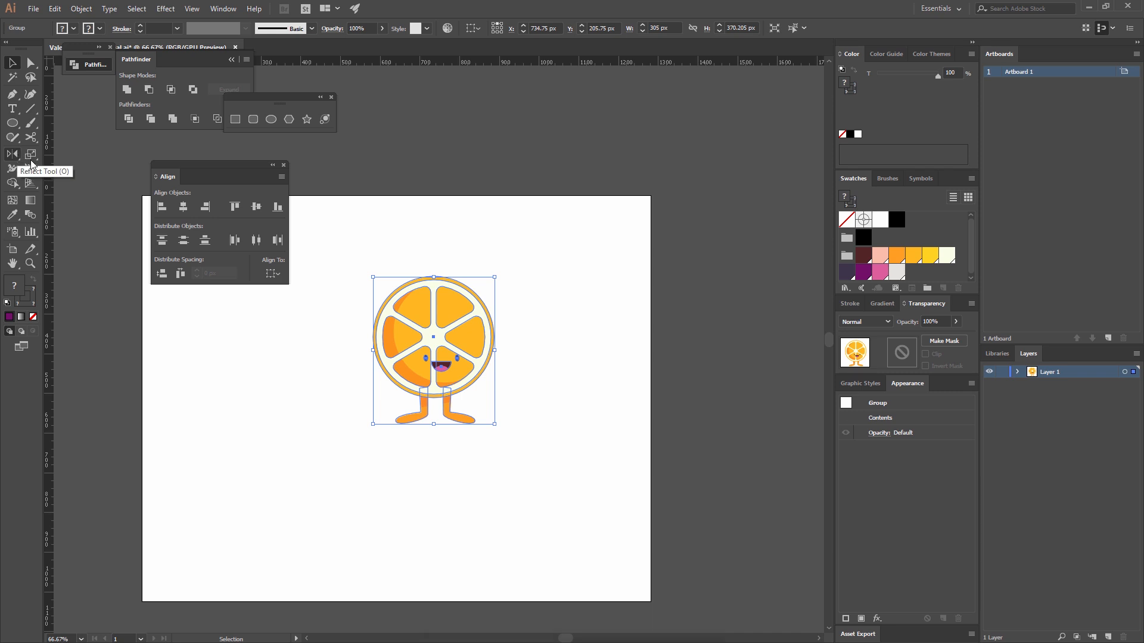
pyautogui.rightClick(442, 324)
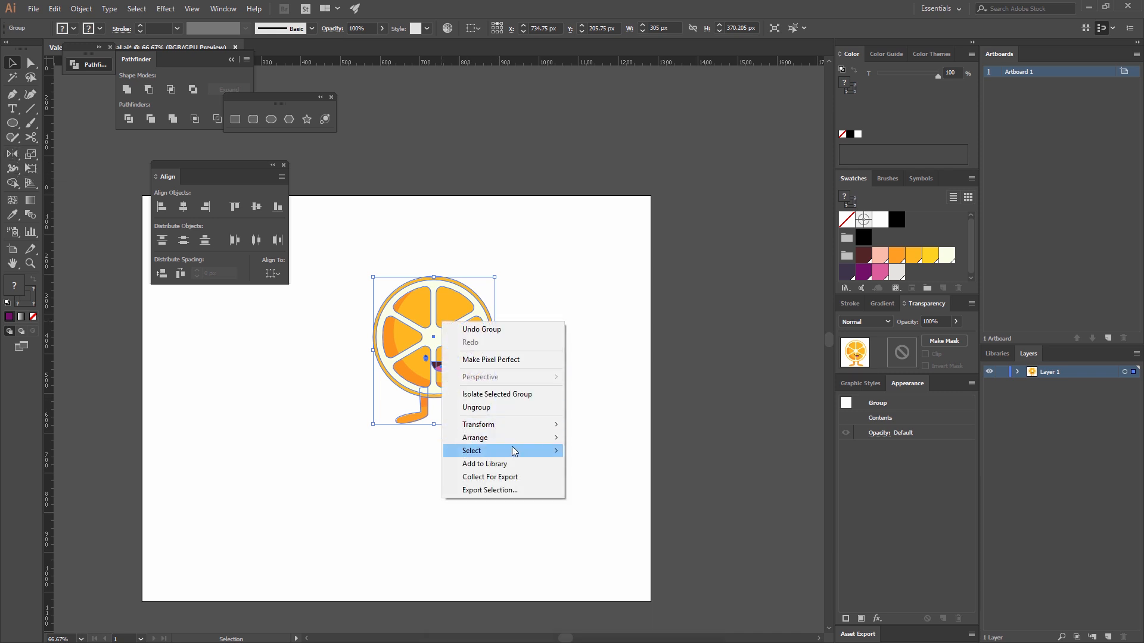
pyautogui.moveTo(520, 431)
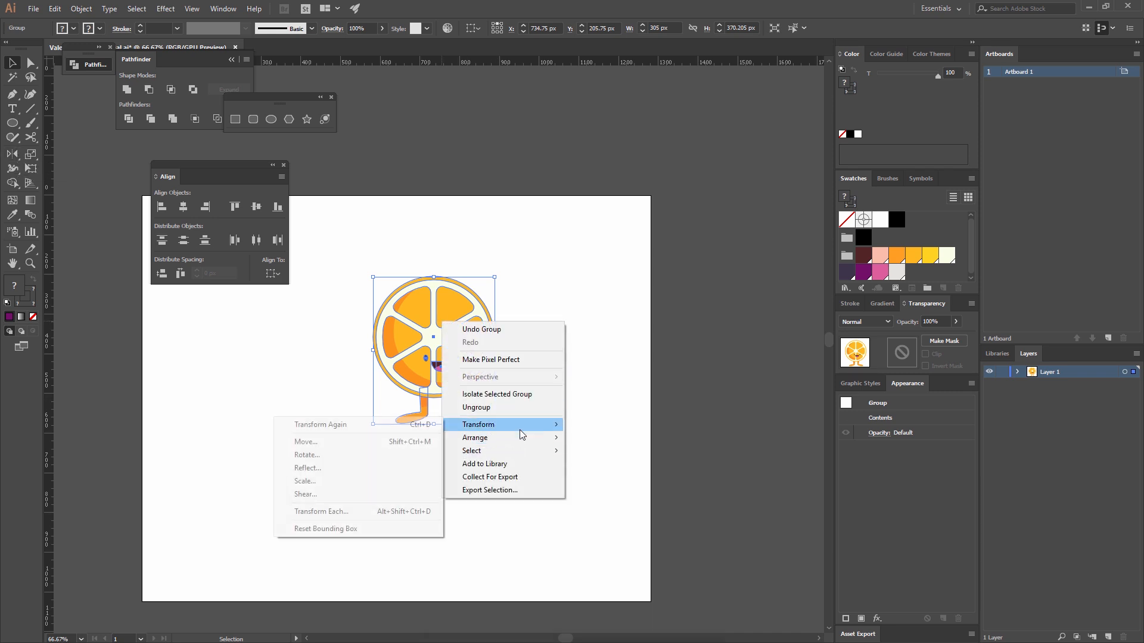
pyautogui.click(348, 469)
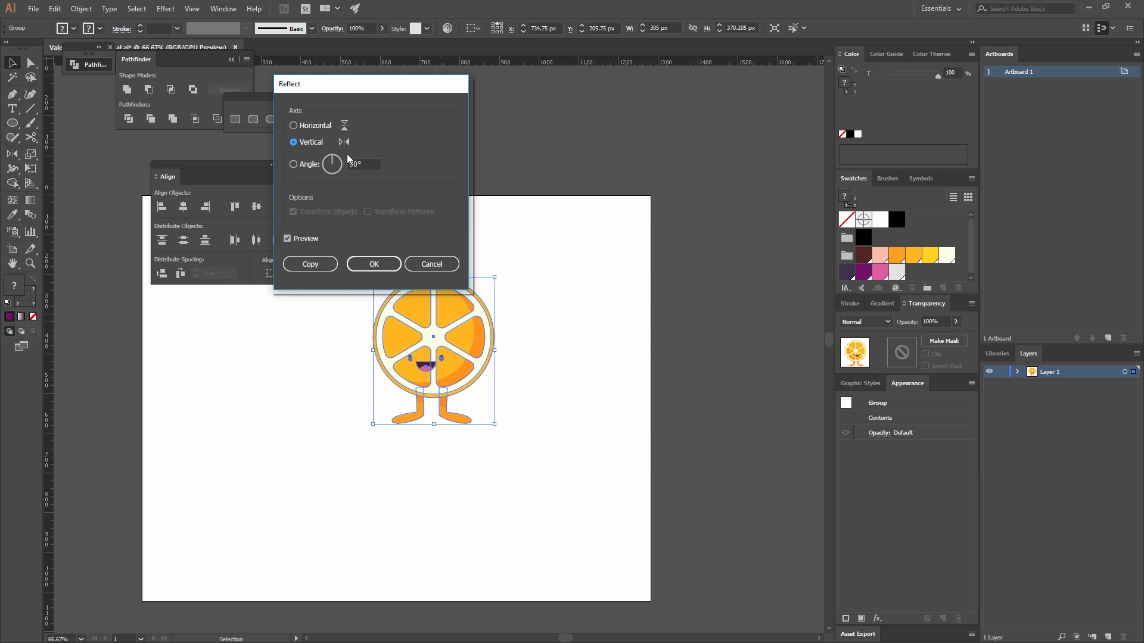
pyautogui.click(315, 265)
pyautogui.moveTo(440, 366); pyautogui.dragTo(572, 365)
pyautogui.click(572, 457)
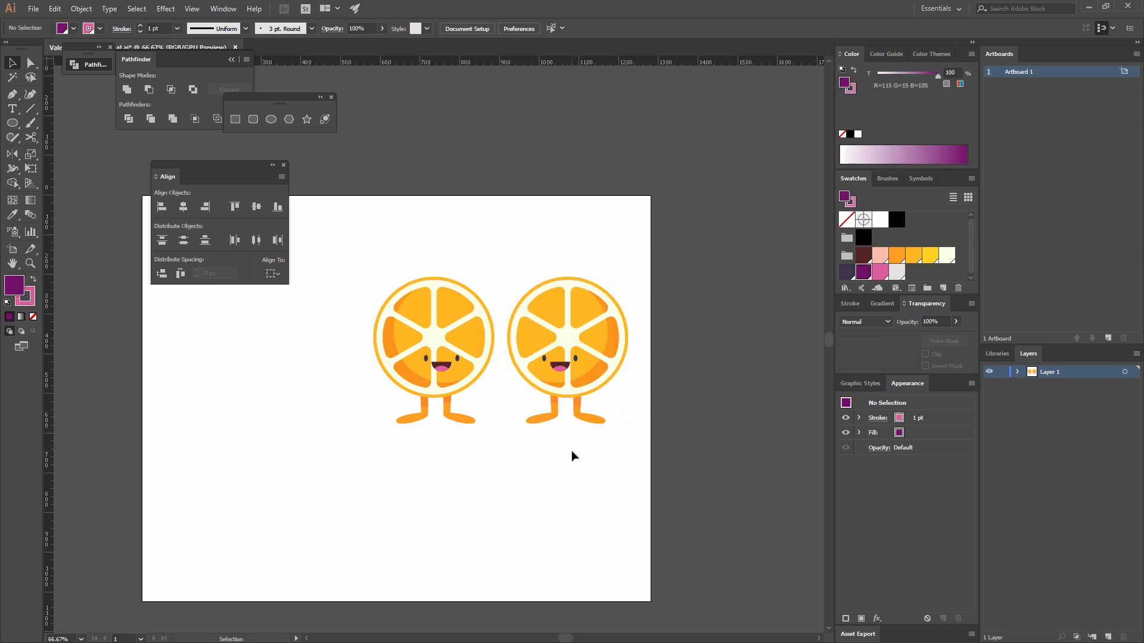
# Create a polygon with a 50 px radius and 3 sides over the mirrored slice character.
pyautogui.hotkey('ctrl', '=')
pyautogui.hotkey('ctrl', '=')
pyautogui.hotkey('ctrl', '=')
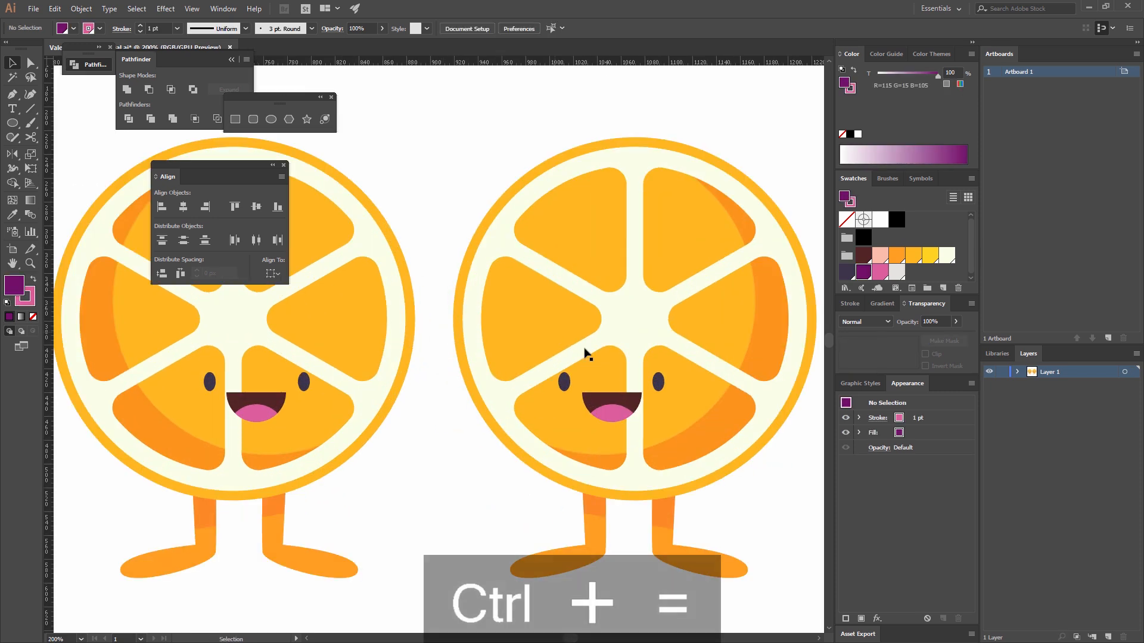
pyautogui.moveTo(637, 384); pyautogui.dragTo(464, 361)
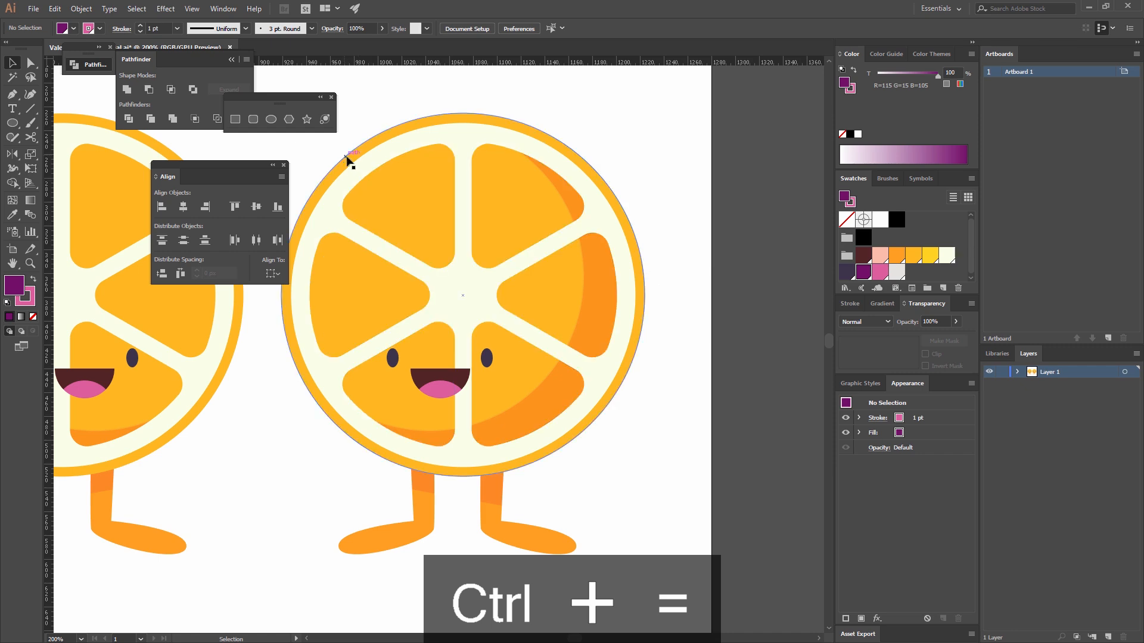
pyautogui.hotkey('ctrl', '=')
pyautogui.hotkey('ctrl', '=')
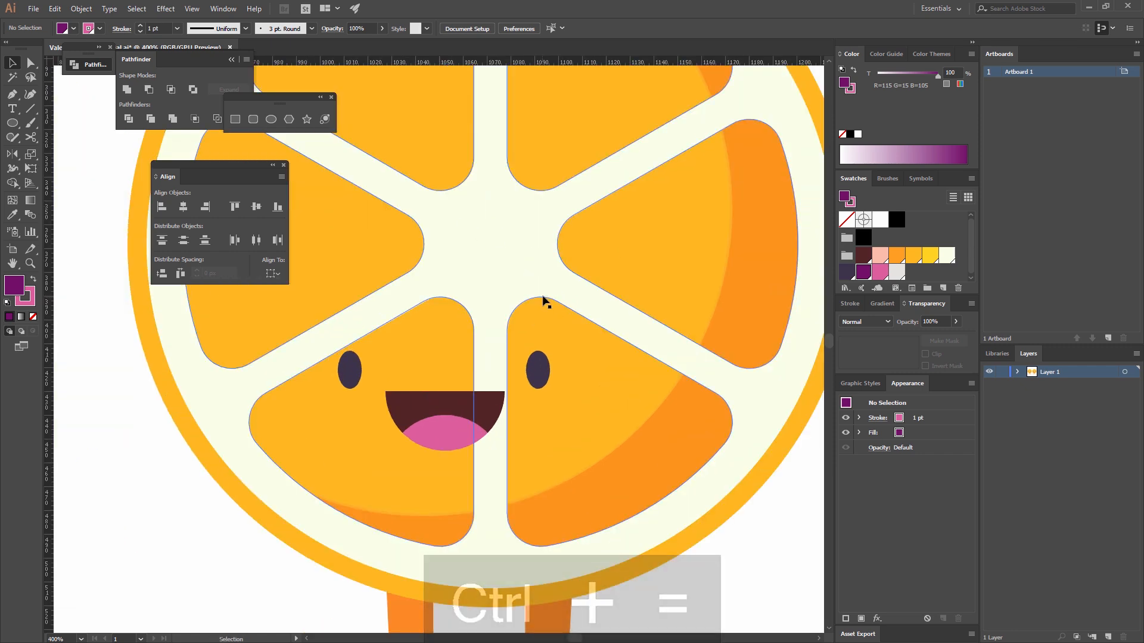
pyautogui.click(287, 120)
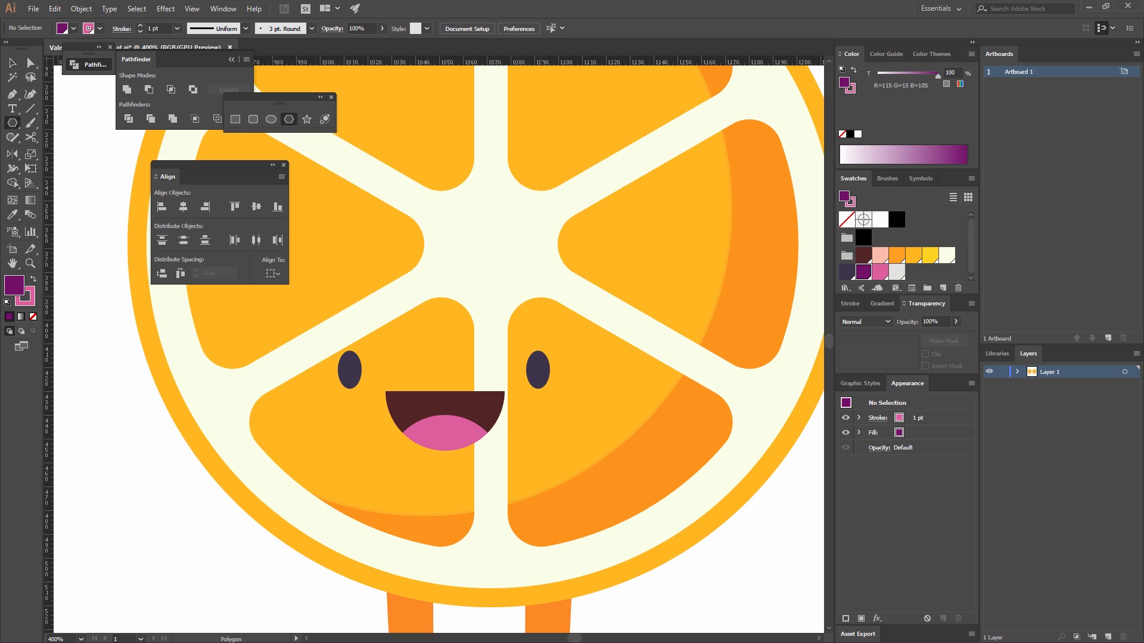
pyautogui.click(353, 96)
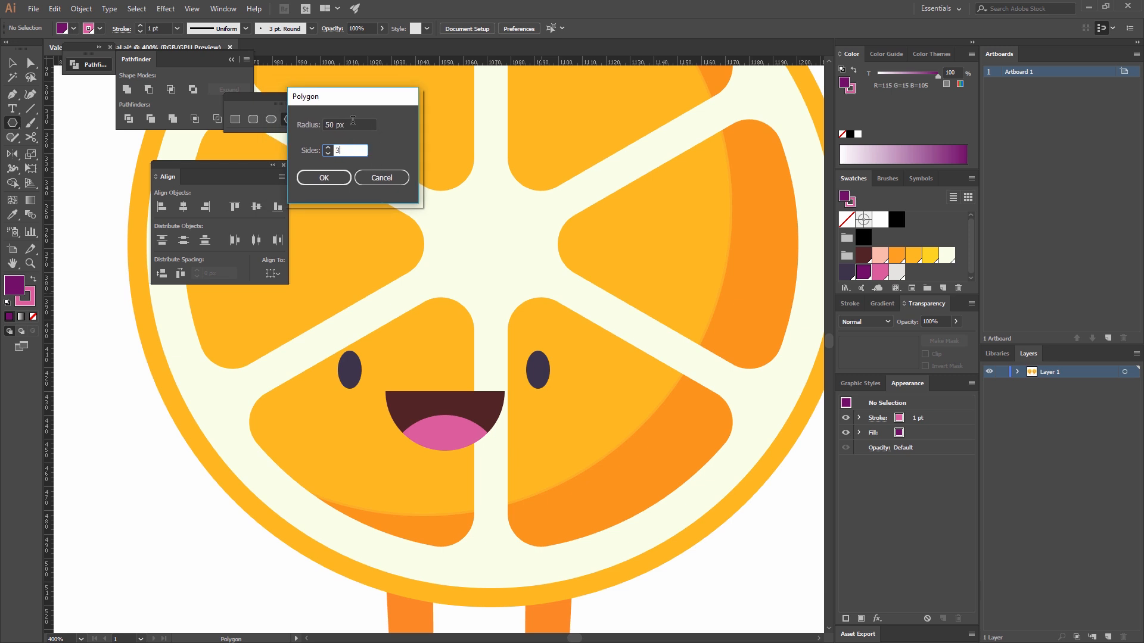
pyautogui.click(327, 176)
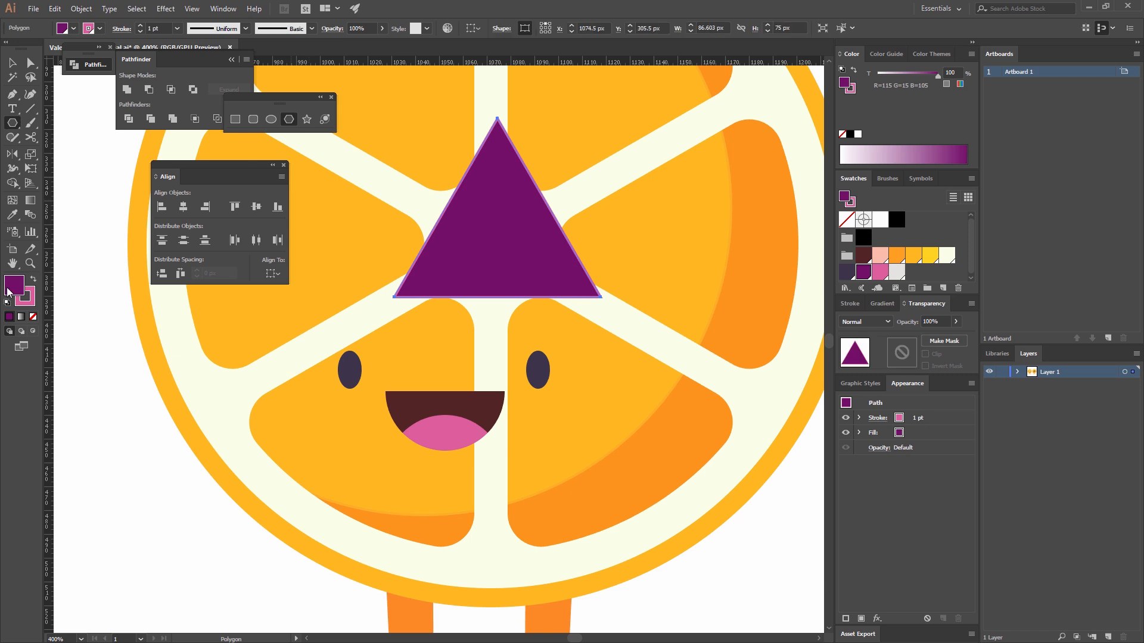
# Remove the triangle's stroke and fill it with the dark slate-violet swatch (R=62 G=54 B=74).
pyautogui.click(29, 301)
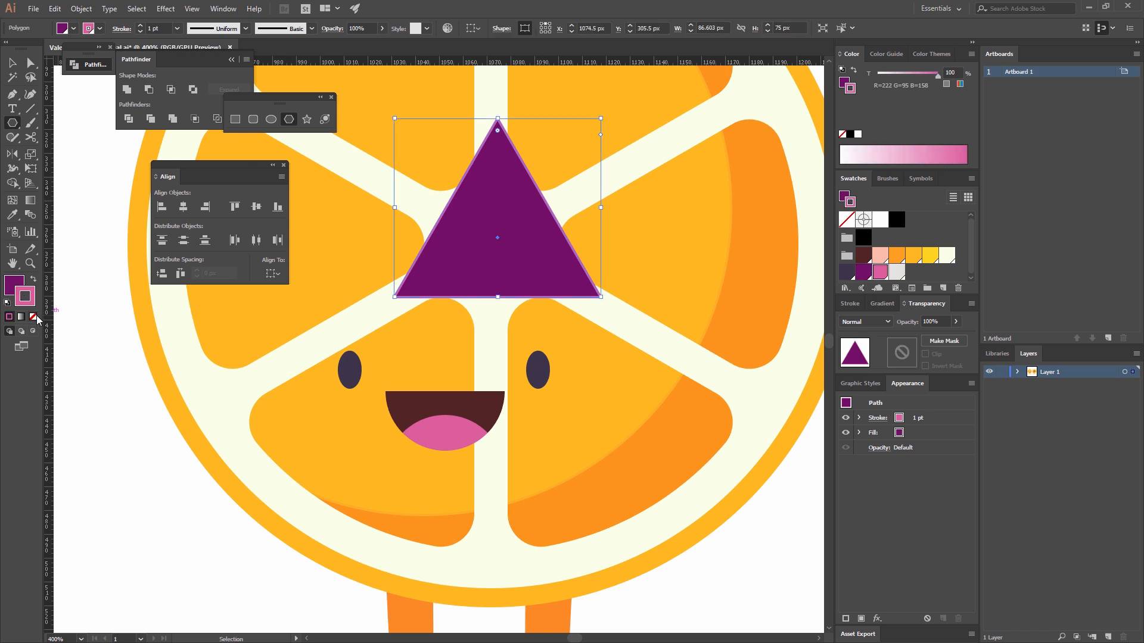
pyautogui.click(34, 316)
pyautogui.click(14, 283)
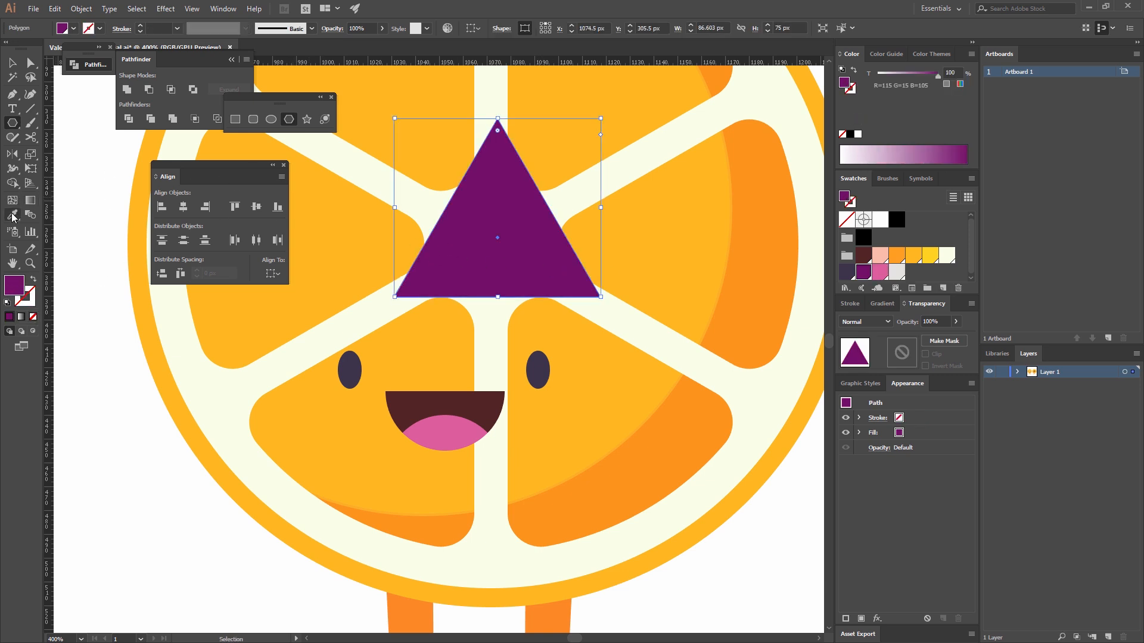
pyautogui.click(847, 271)
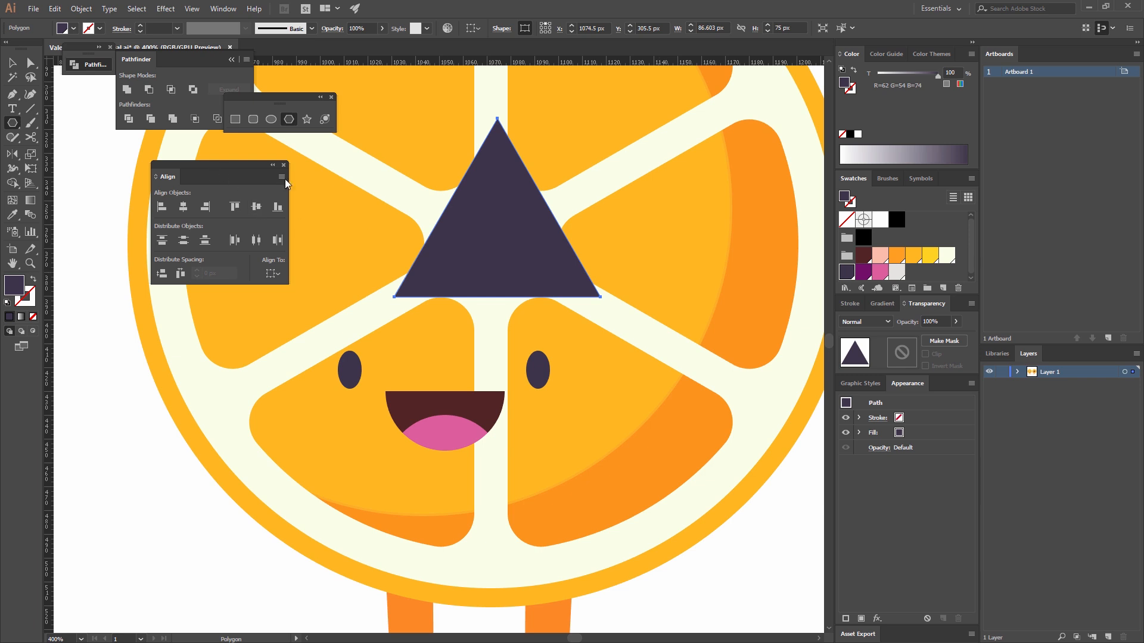
# Rotate the dark triangle 90° so it points left and resize it to 20 px wide and 6 px high.
pyautogui.press('v')
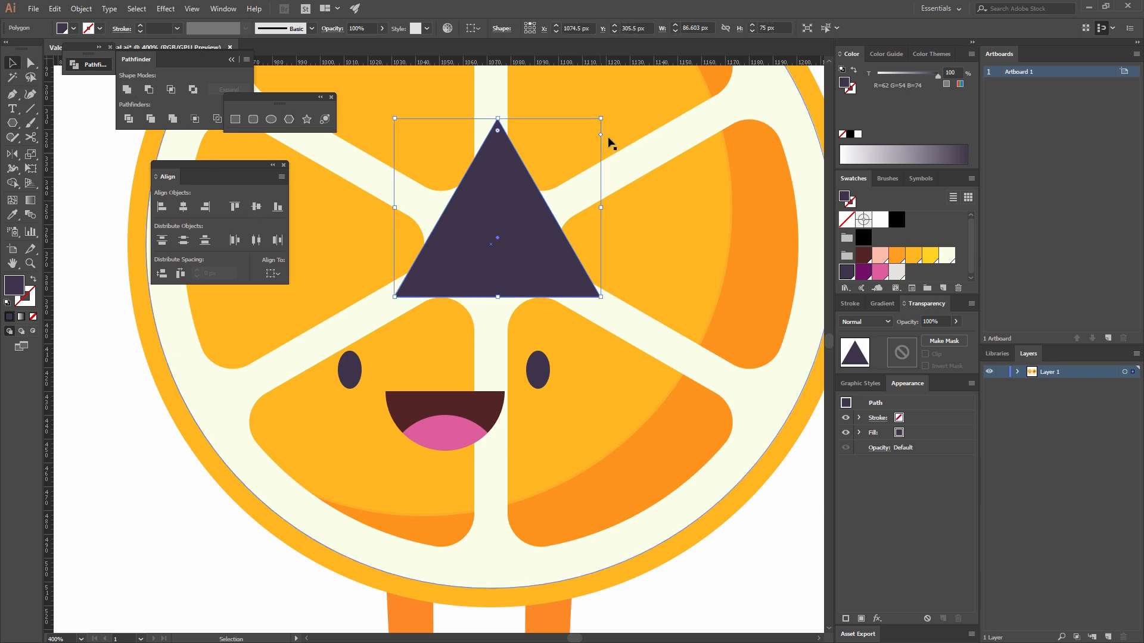
pyautogui.moveTo(605, 114); pyautogui.dragTo(424, 171)
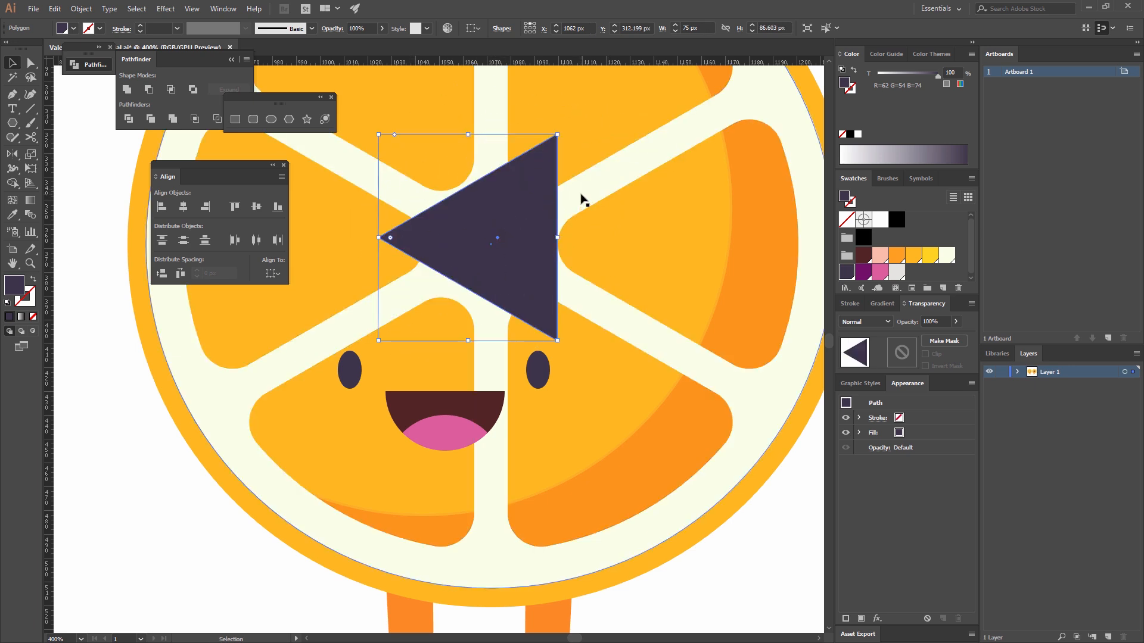
pyautogui.click(711, 26)
pyautogui.moveTo(711, 26); pyautogui.dragTo(673, 24)
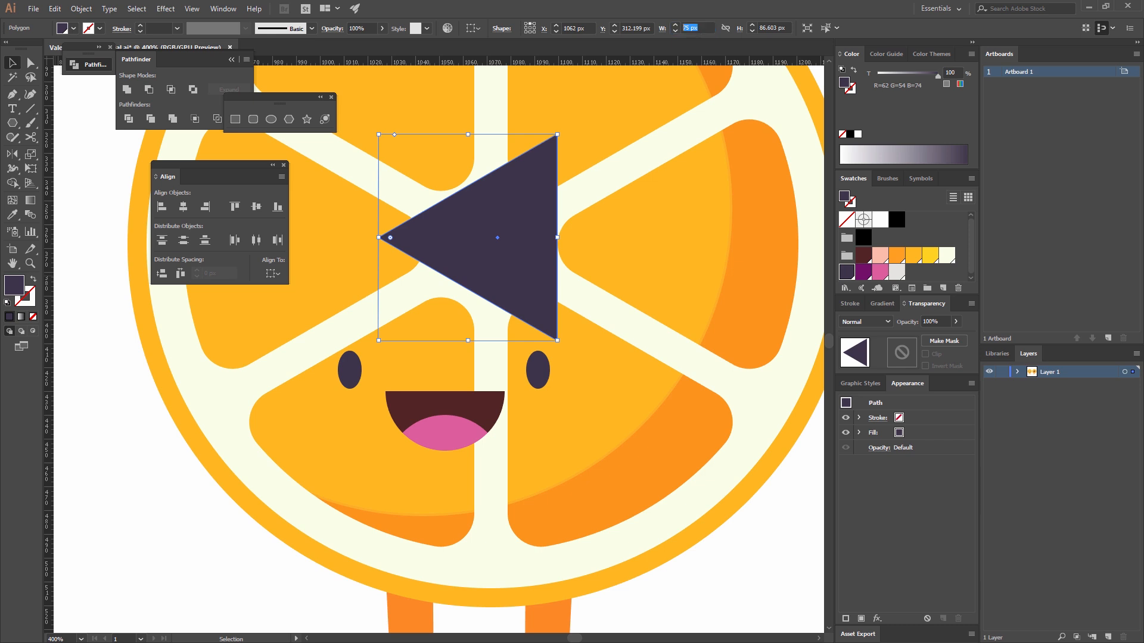
pyautogui.click(704, 27)
pyautogui.write('6')
pyautogui.press('Return')
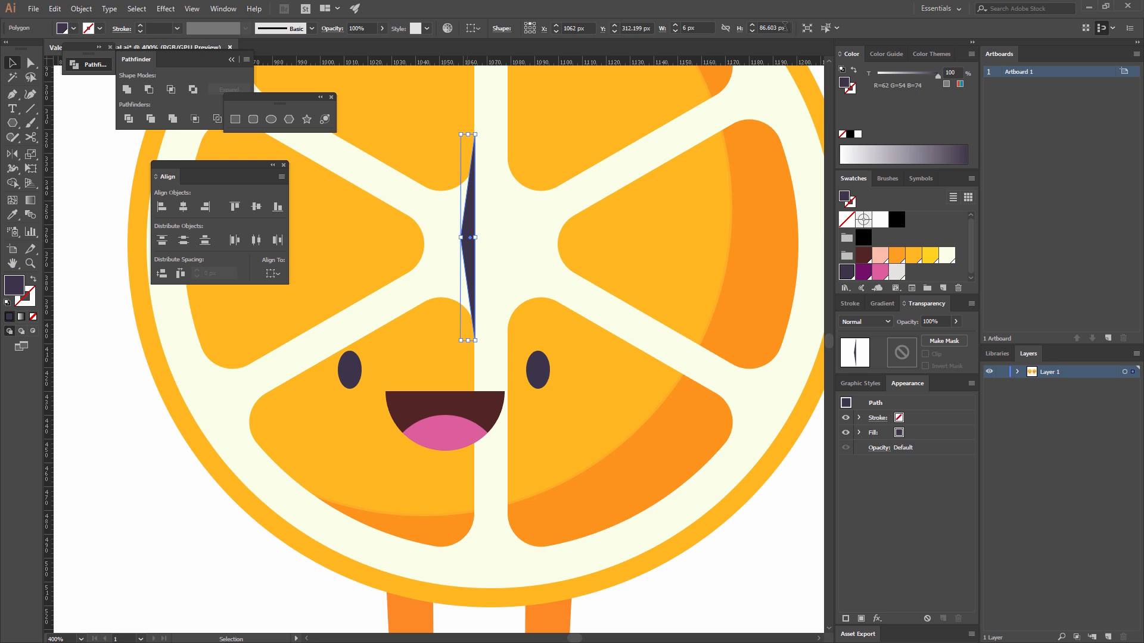
pyautogui.click(780, 27)
pyautogui.write('6')
pyautogui.click(699, 28)
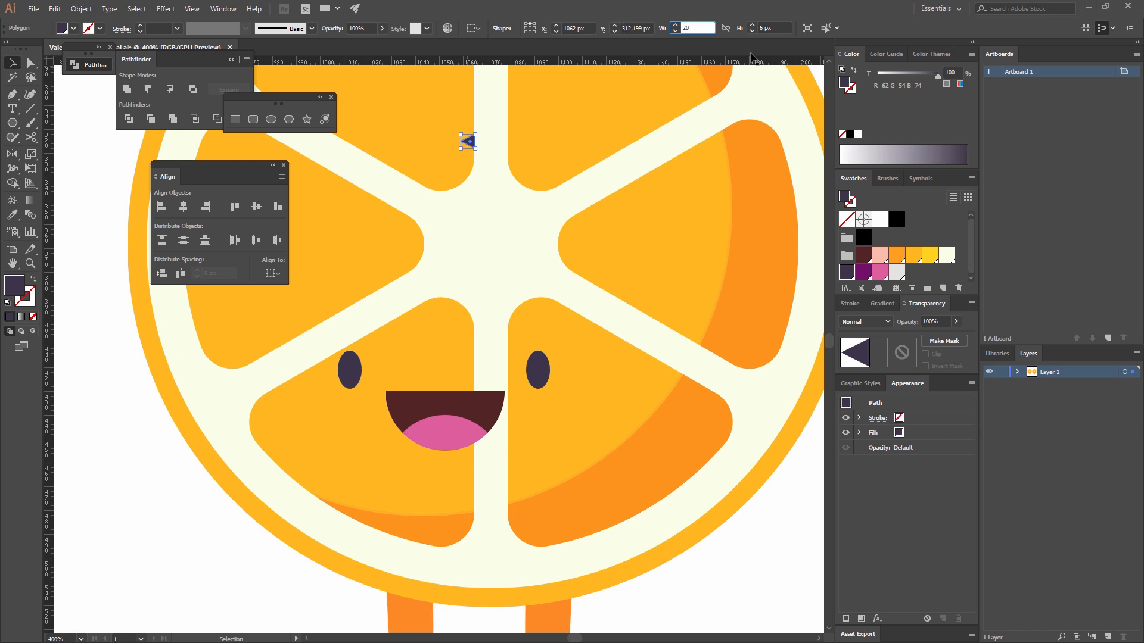
pyautogui.press('Tab')
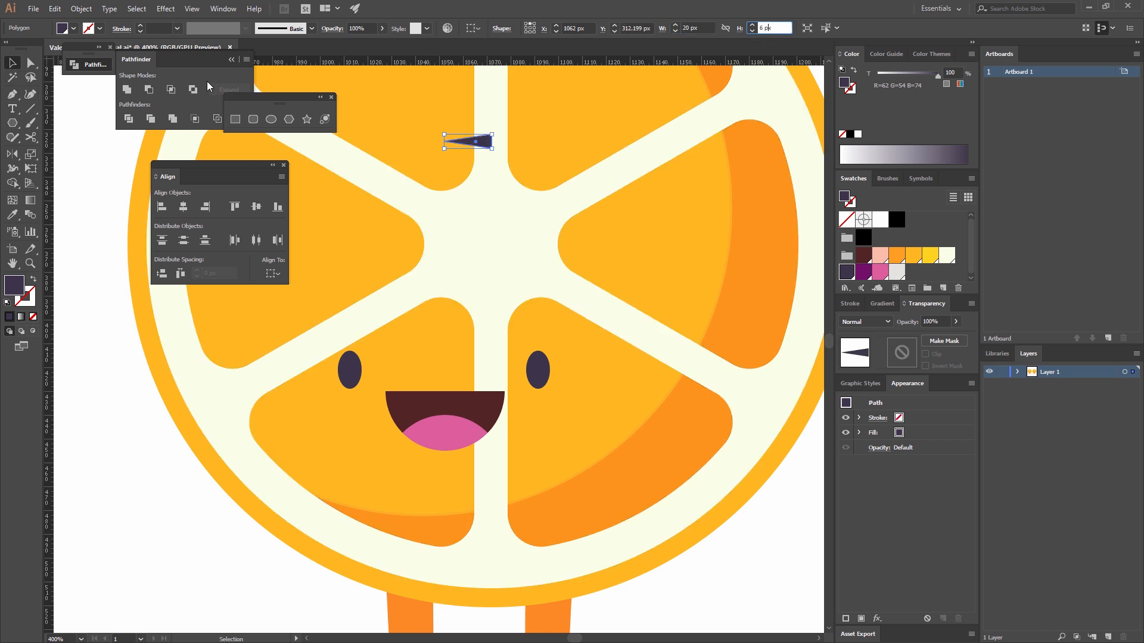
# Place the small triangle as an eyelash against the outer side of the mirrored character's right-hand eye and round its corners by 1 px.
pyautogui.moveTo(482, 145); pyautogui.dragTo(542, 324)
pyautogui.moveTo(585, 362); pyautogui.dragTo(575, 366)
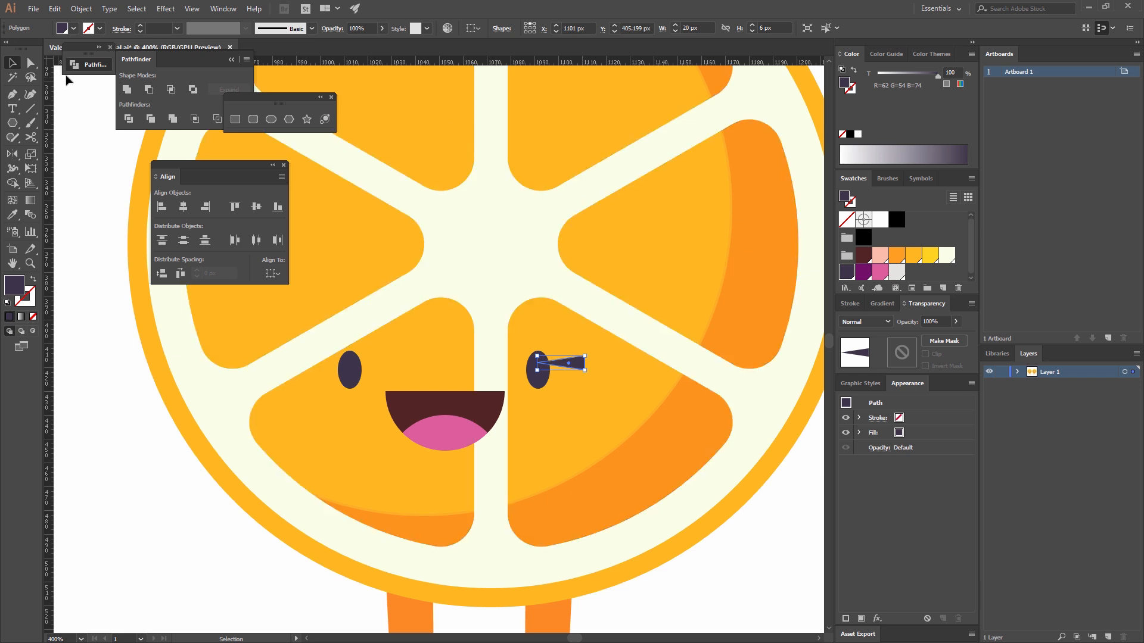
pyautogui.click(31, 63)
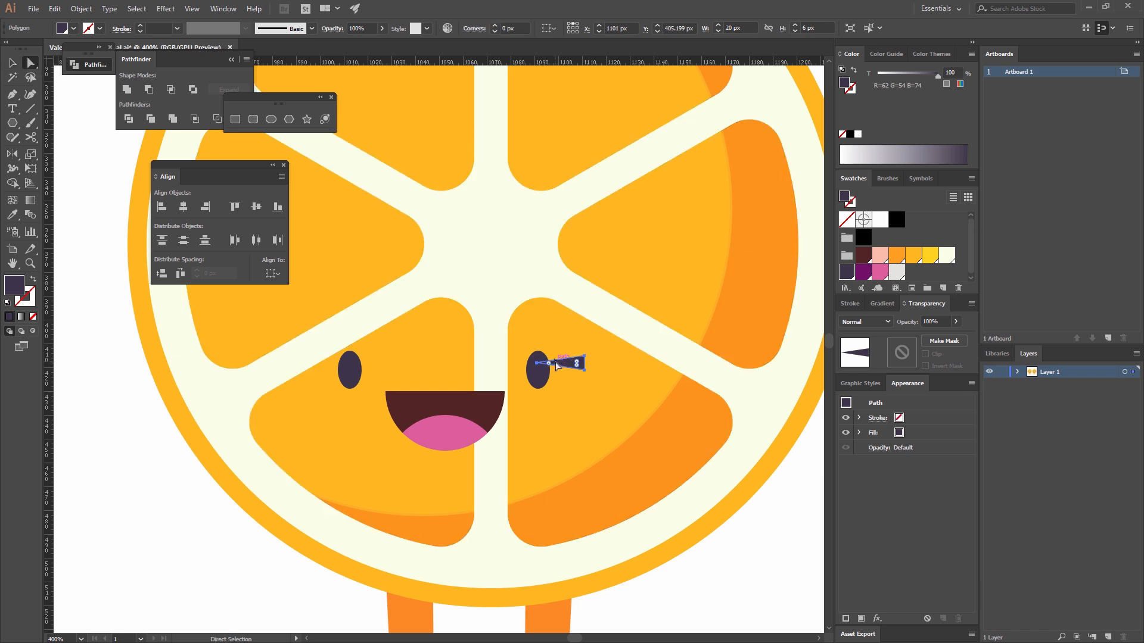
pyautogui.click(513, 28)
pyautogui.write('1')
pyautogui.press('Return')
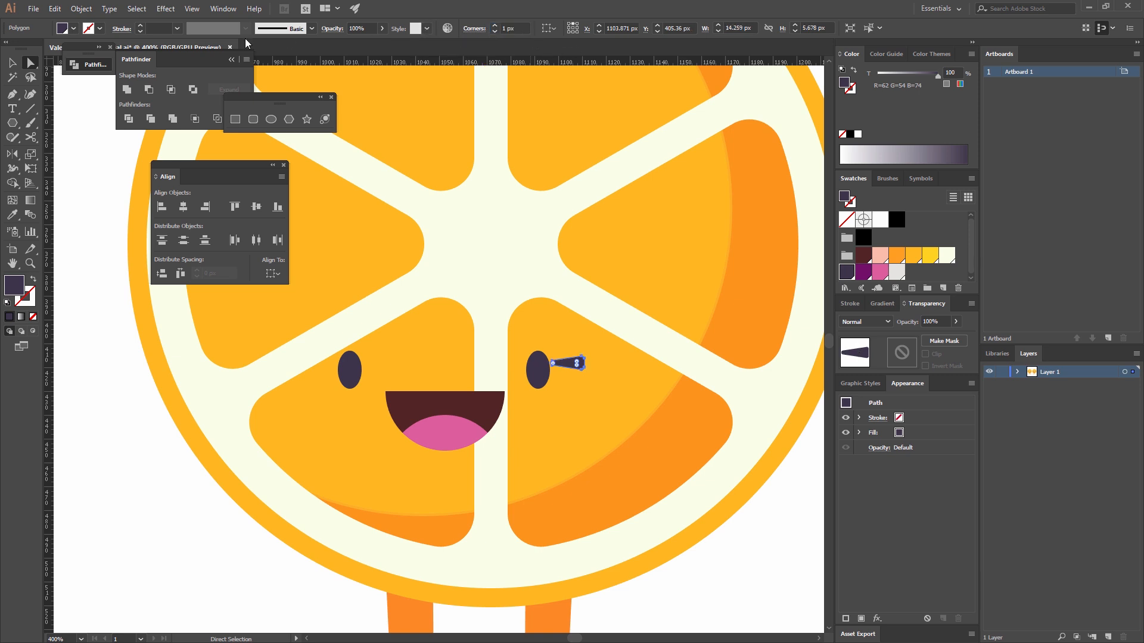
pyautogui.press('v')
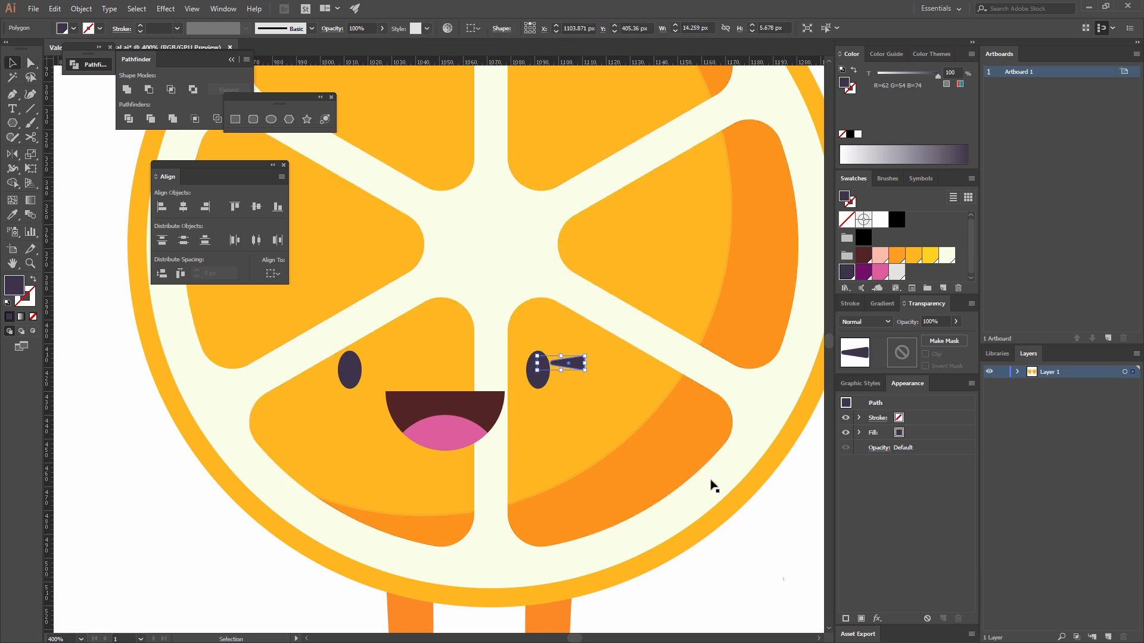
pyautogui.moveTo(580, 365); pyautogui.dragTo(570, 368)
# Create a copy of the eyelash reflected across the vertical axis and move it to the outer side of the left-hand eye.
pyautogui.rightClick(554, 362)
pyautogui.moveTo(601, 535)
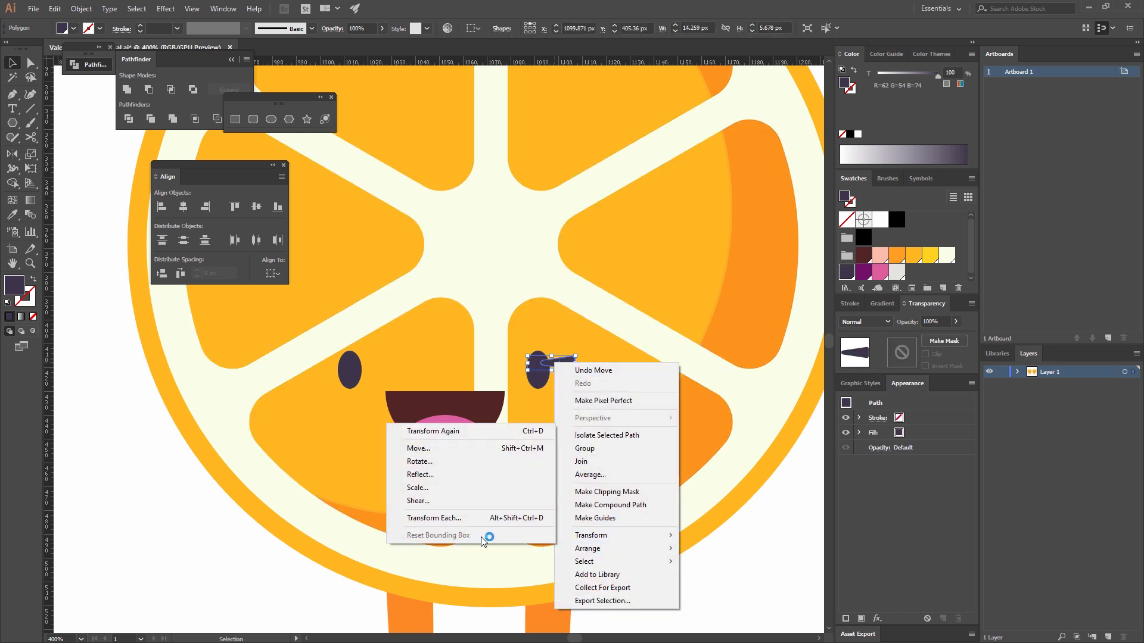
pyautogui.click(438, 473)
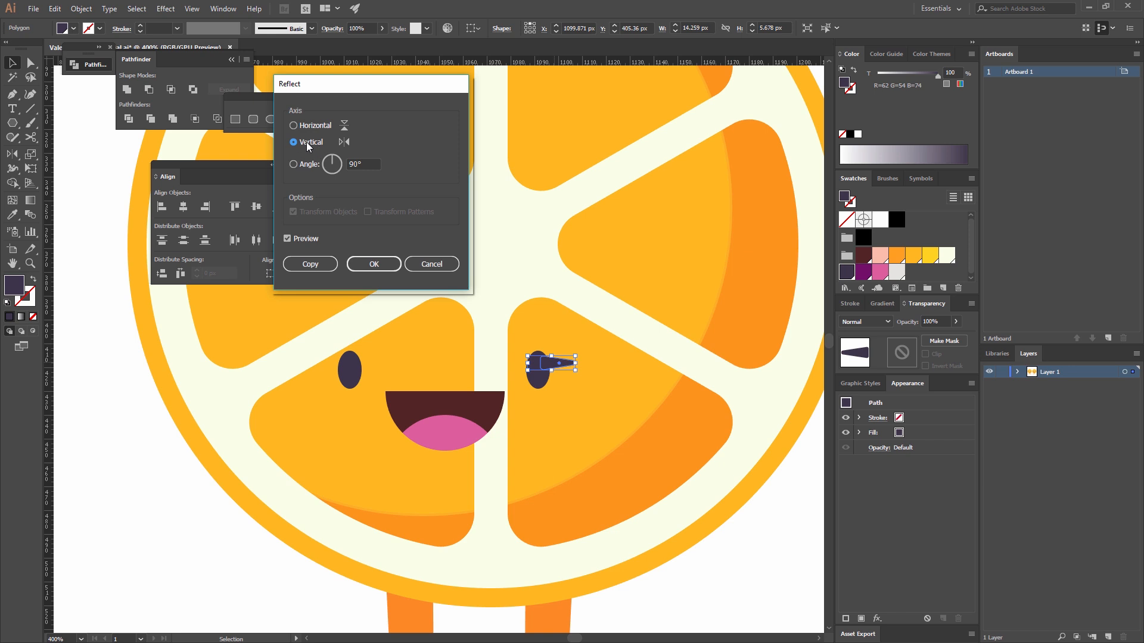
pyautogui.click(316, 264)
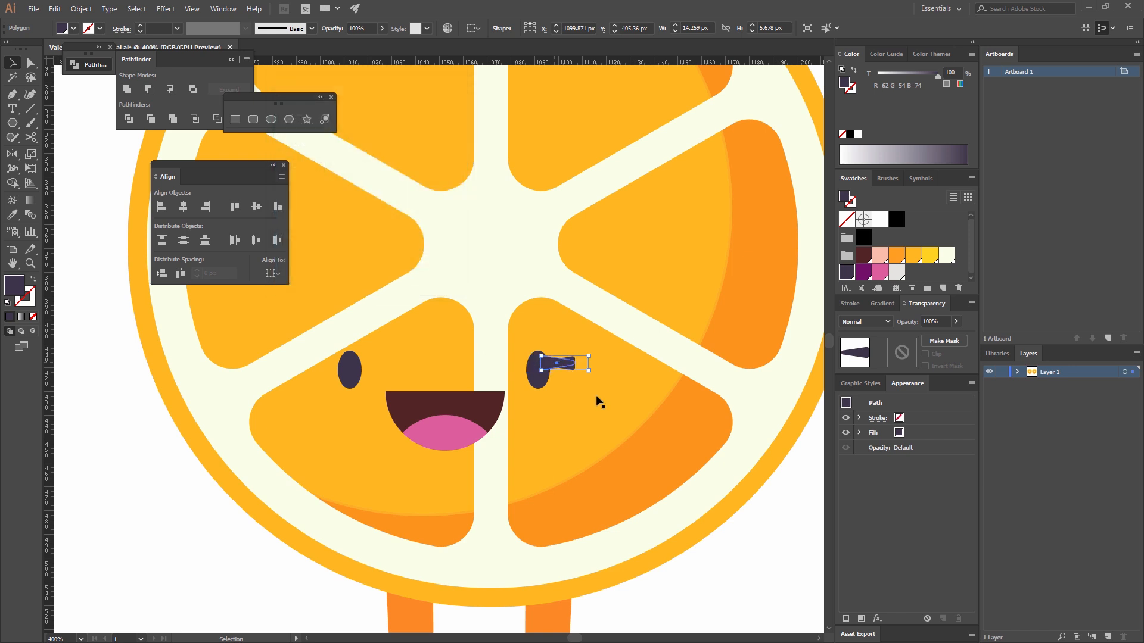
pyautogui.click(572, 405)
pyautogui.hotkey('ctrl', 'z')
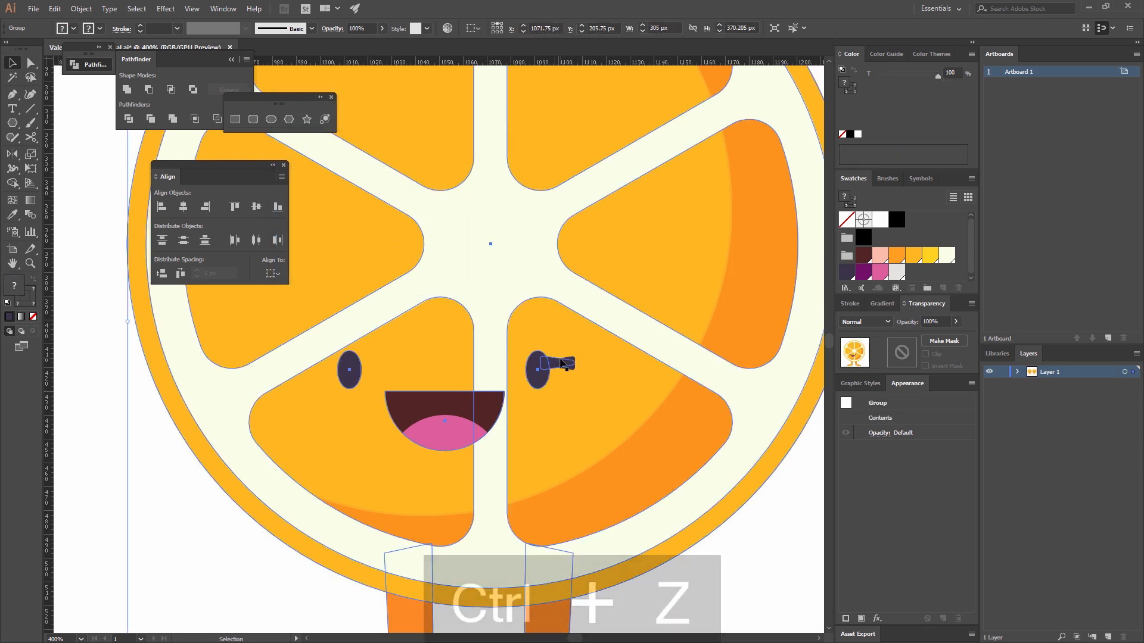
pyautogui.moveTo(558, 365); pyautogui.dragTo(331, 369)
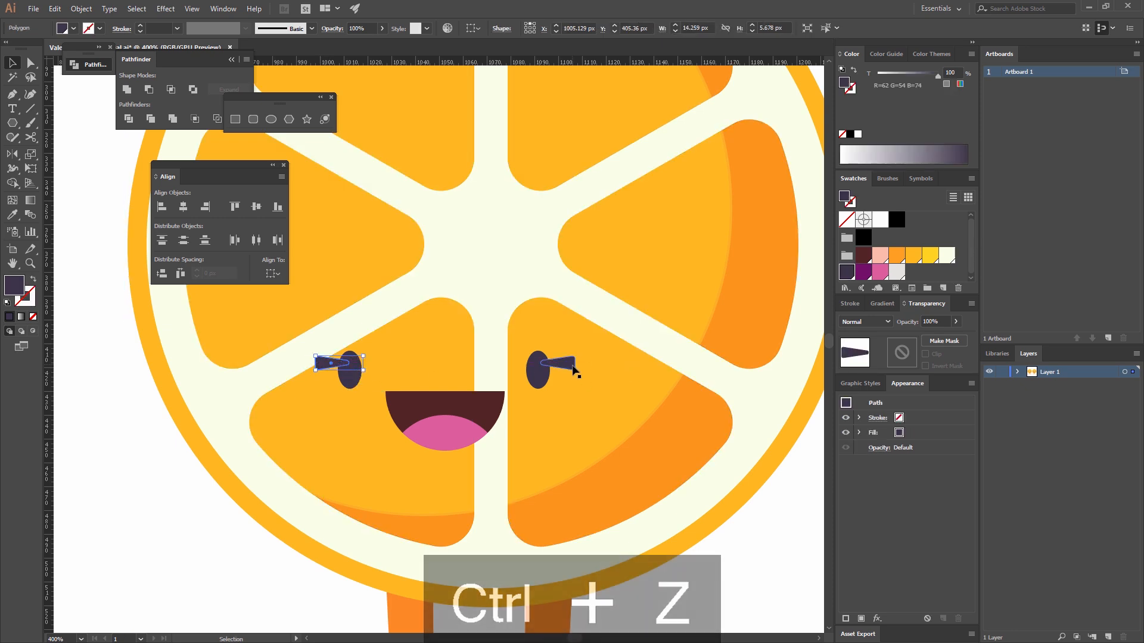
# Cut both eyelashes and paste them in place inside the mirrored character's group, leaving isolation mode once done.
pyautogui.hotkey('ctrl', '-')
pyautogui.hotkey('ctrl', '-')
pyautogui.hotkey('ctrl', '-')
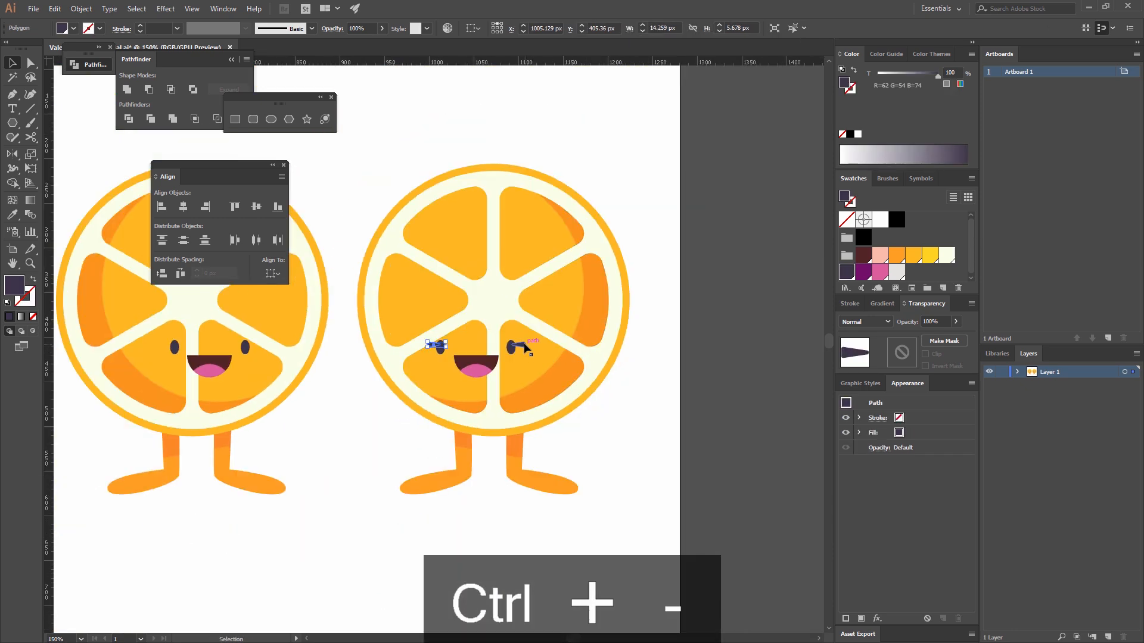
pyautogui.keyDown('shift'); pyautogui.click(524, 345); pyautogui.keyUp('shift')
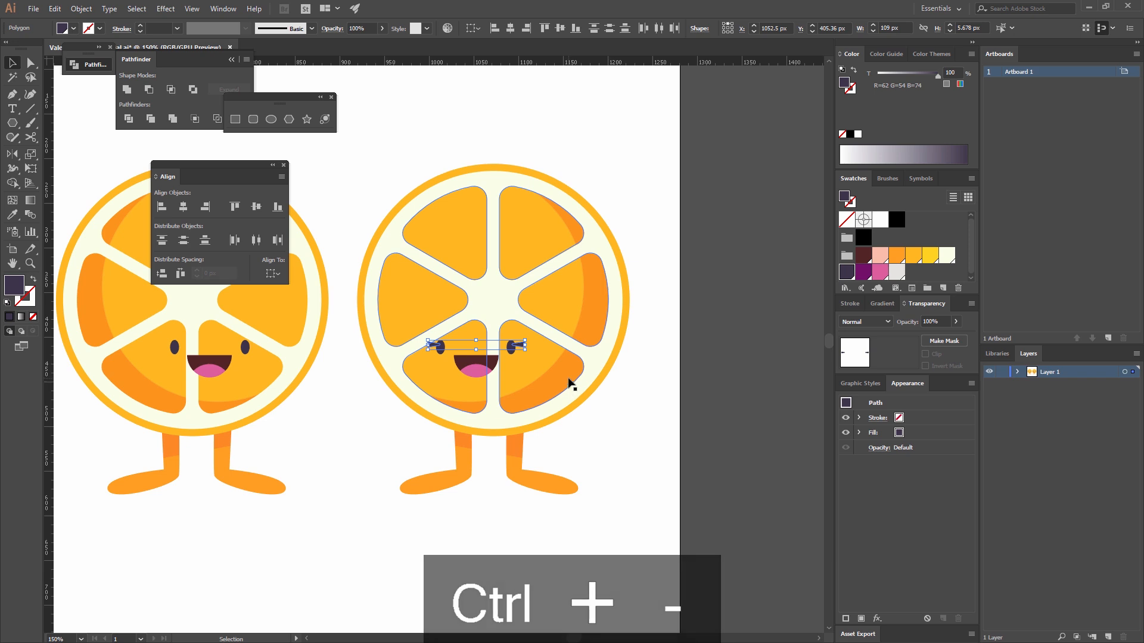
pyautogui.hotkey('ctrl', 'x')
pyautogui.doubleClick(592, 260)
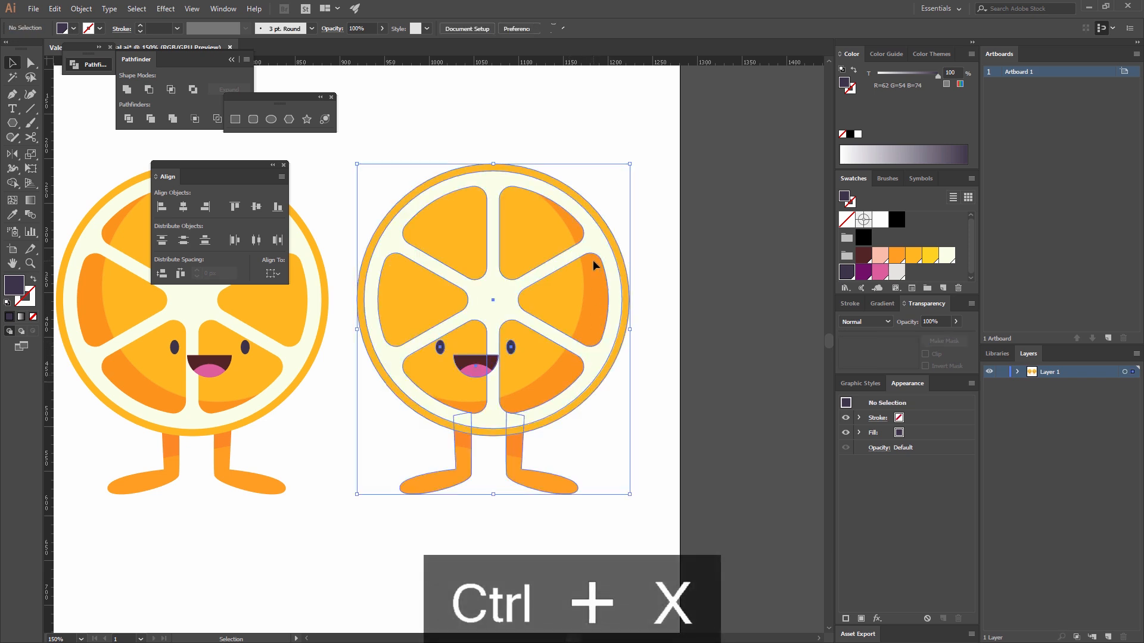
pyautogui.hotkey('ctrl', 'shift', 'v')
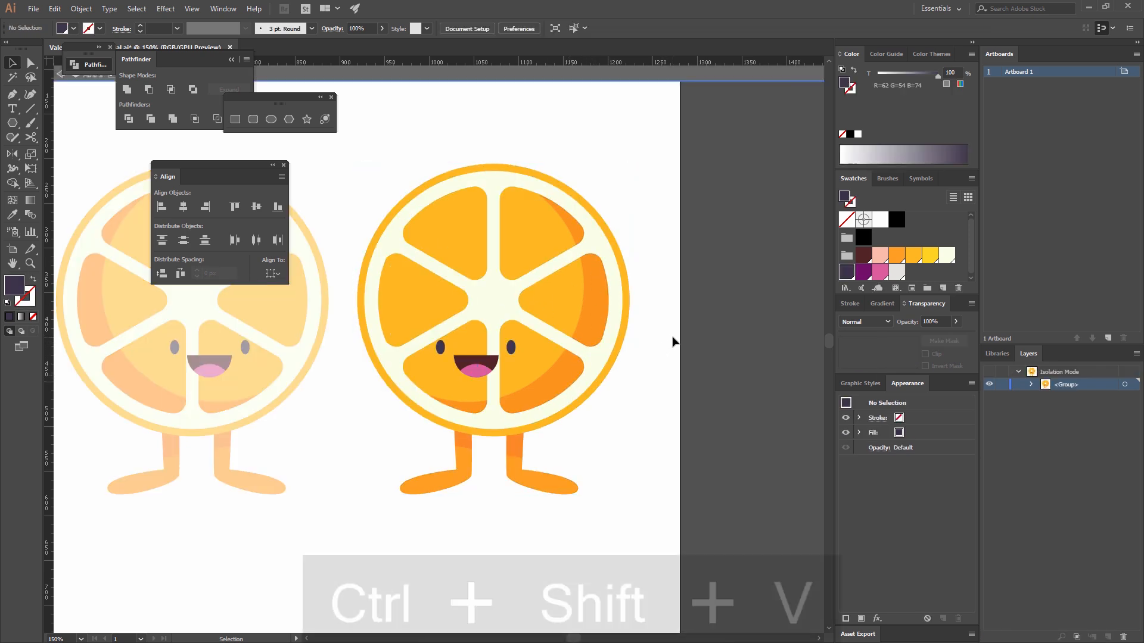
pyautogui.click(680, 346)
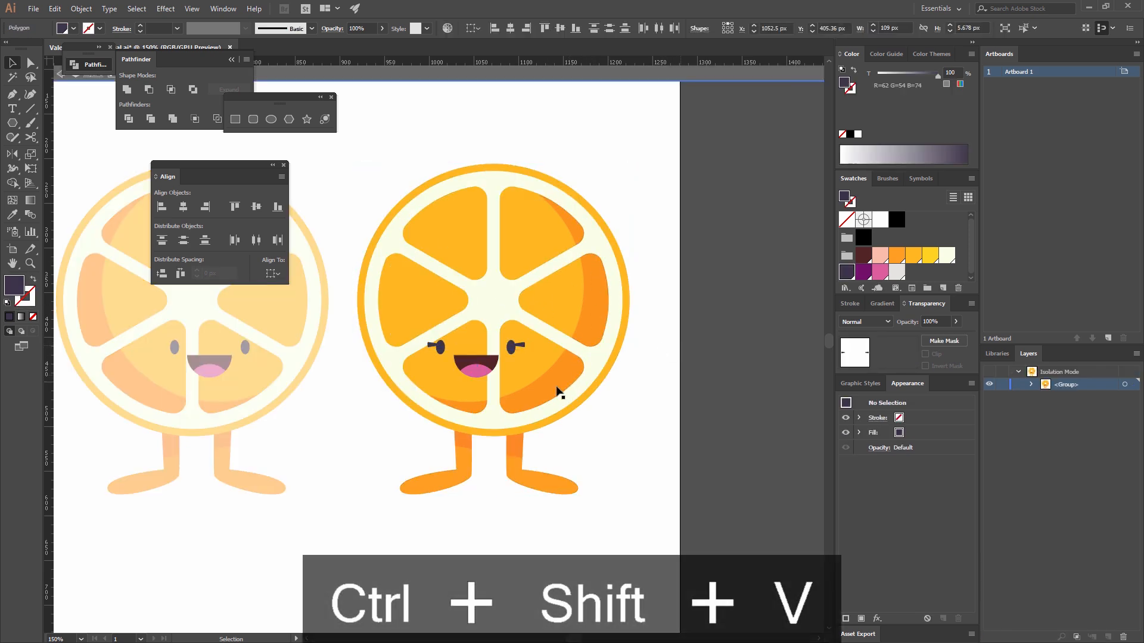
pyautogui.doubleClick(681, 351)
# Group the two orange characters and centre them horizontally and vertically on the artboard.
pyautogui.hotkey('ctrl', '-')
pyautogui.hotkey('ctrl', '-')
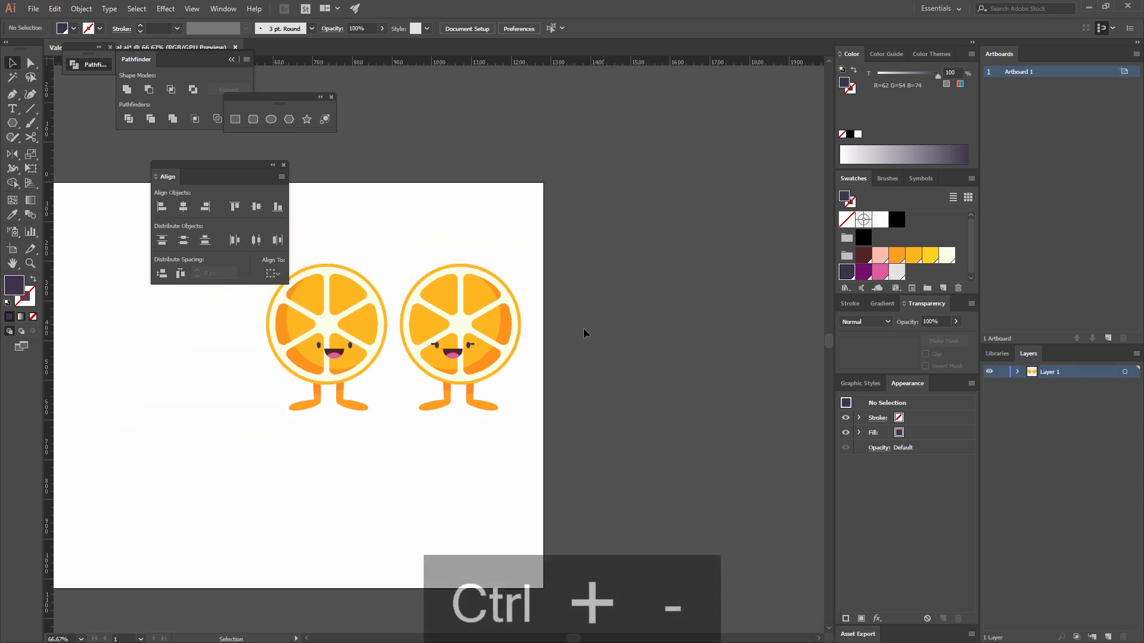
pyautogui.moveTo(616, 418); pyautogui.dragTo(720, 420)
pyautogui.moveTo(712, 452); pyautogui.dragTo(373, 267)
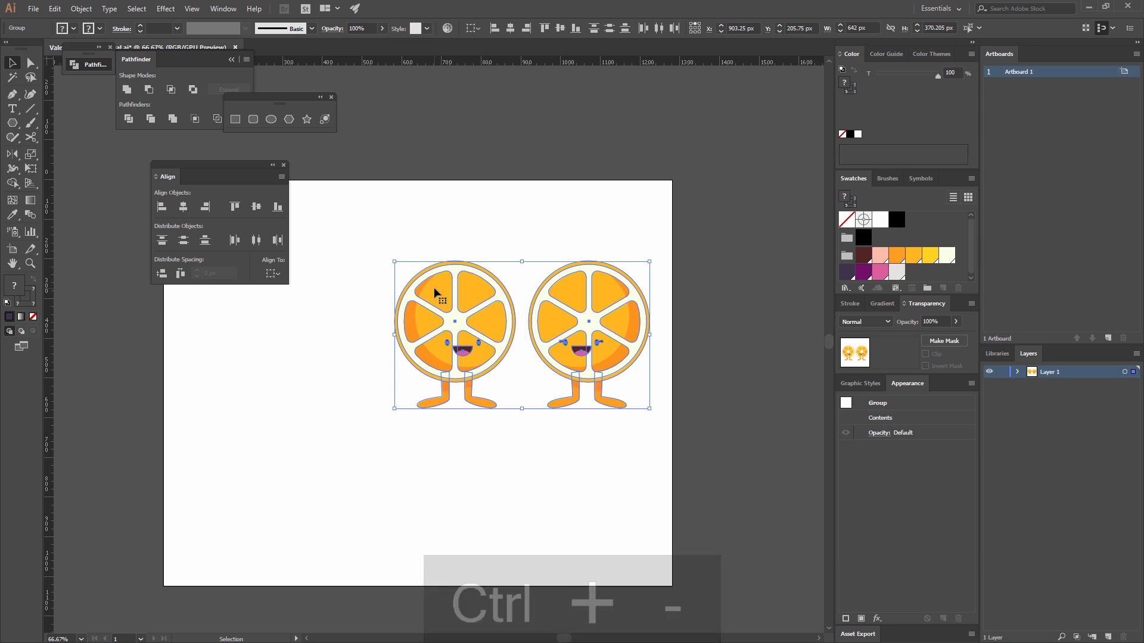
pyautogui.hotkey('ctrl', 'g')
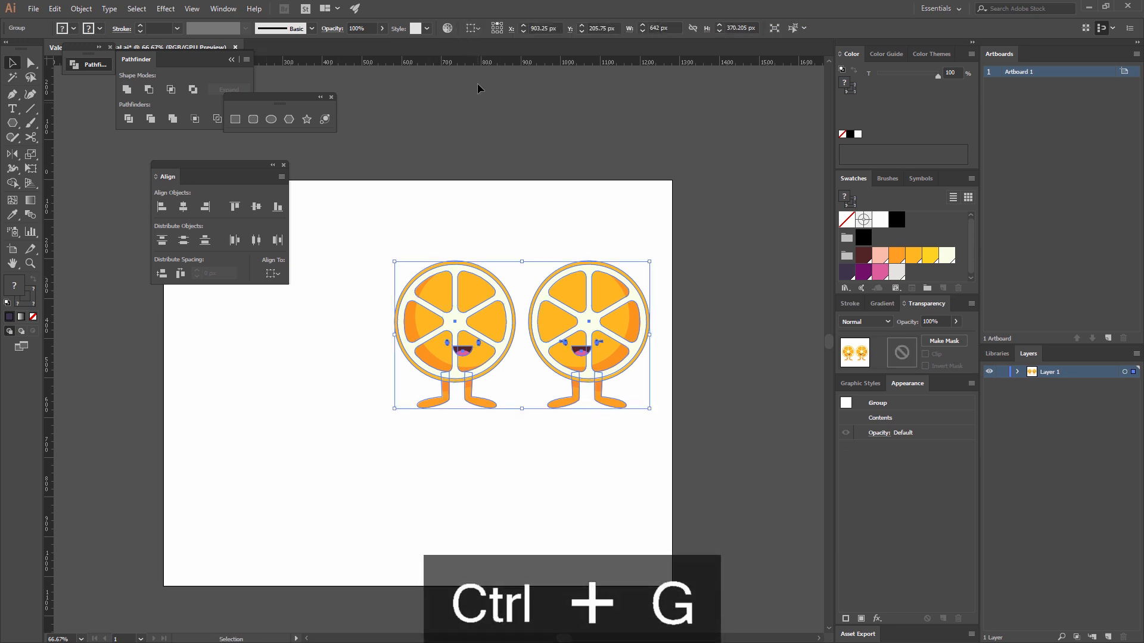
pyautogui.click(470, 29)
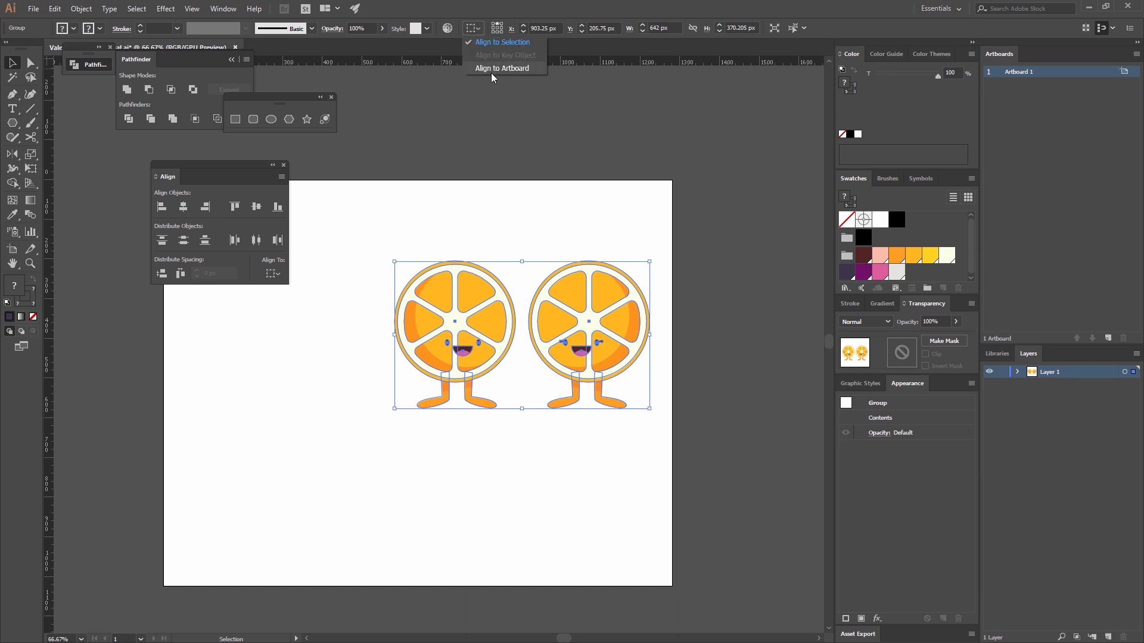
pyautogui.click(492, 70)
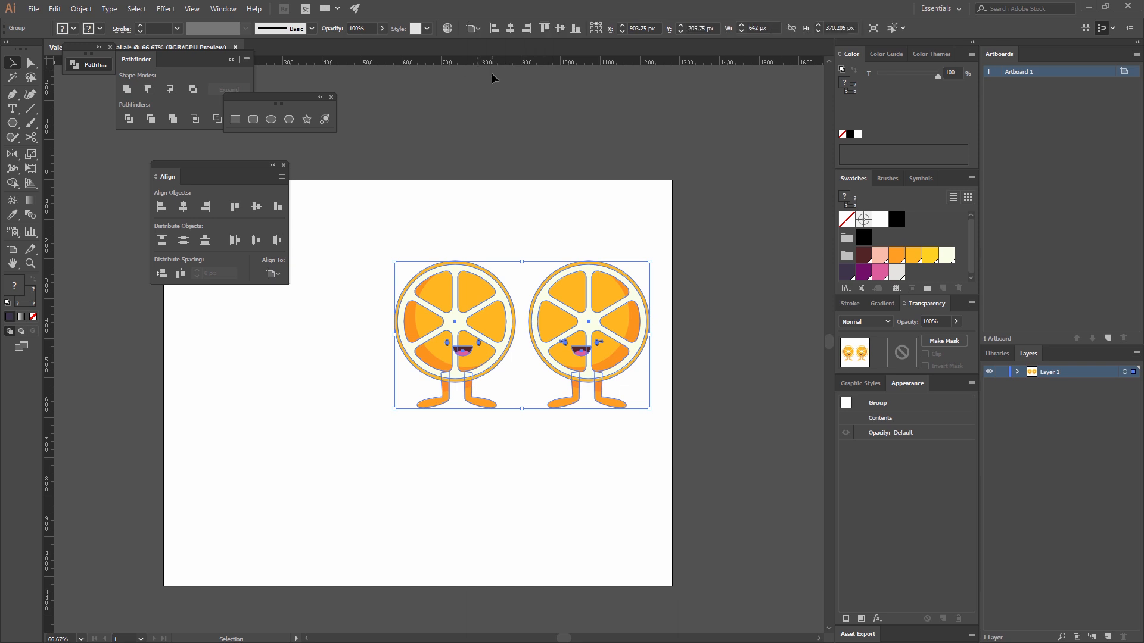
pyautogui.click(184, 209)
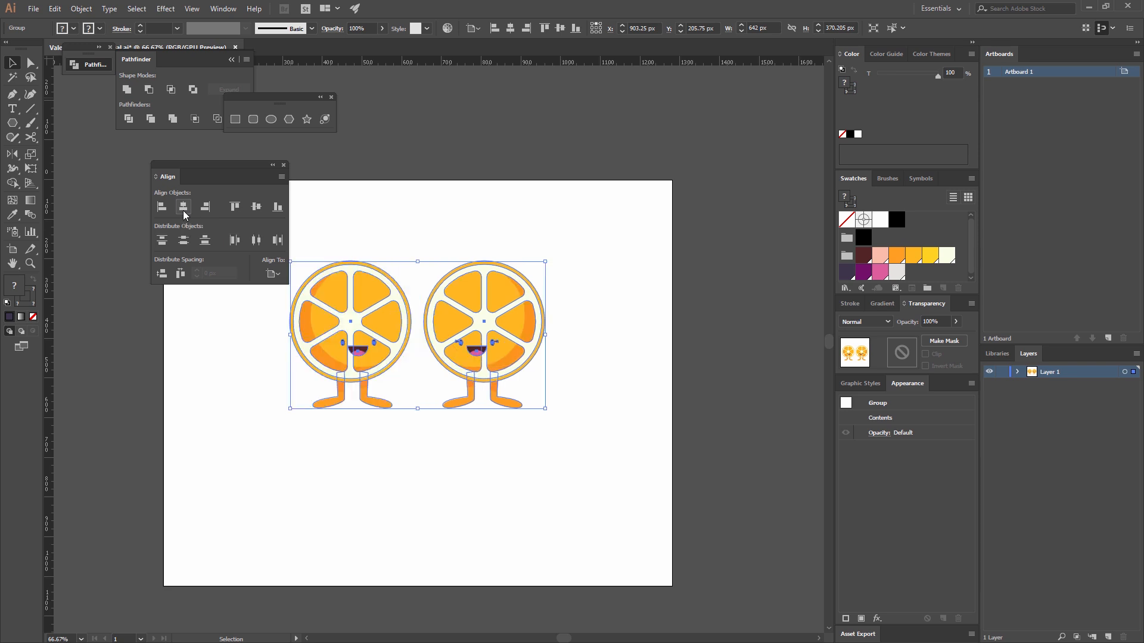
pyautogui.click(256, 206)
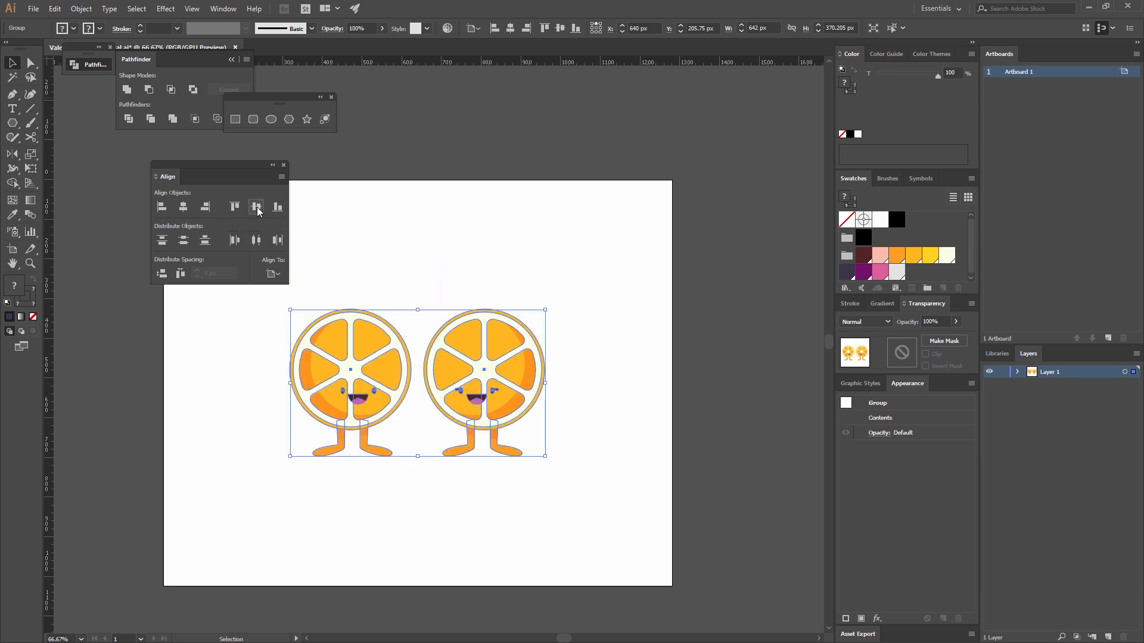
pyautogui.click(412, 126)
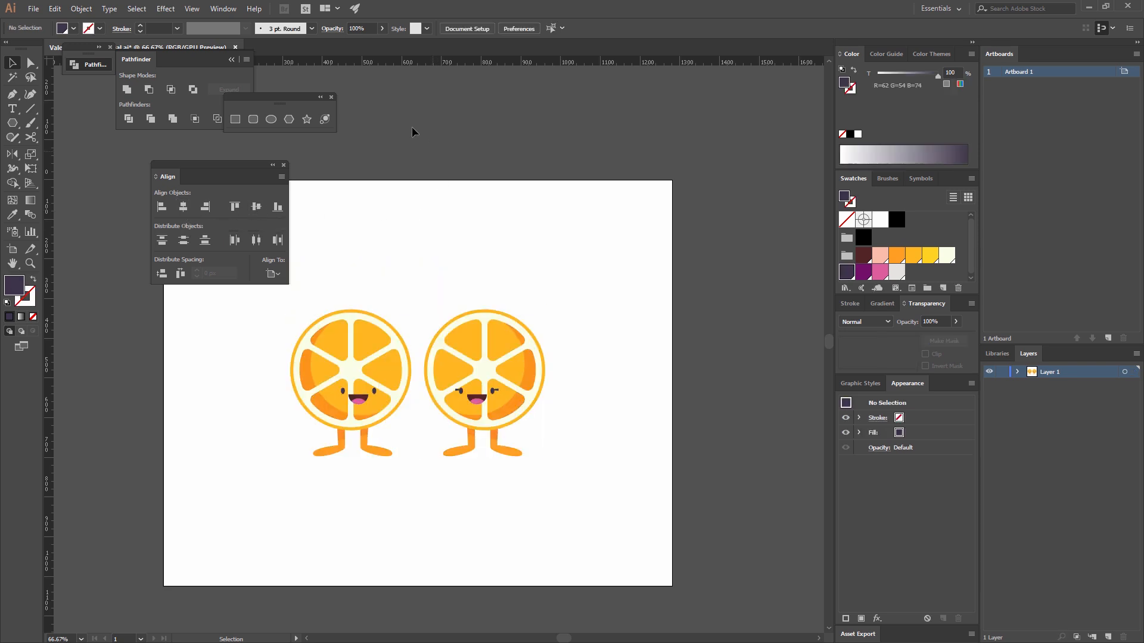
# Create a 590 × 40 px ellipse and fill it with the light grey swatch (R=230 G=228 B=225).
pyautogui.click(274, 119)
pyautogui.click(442, 285)
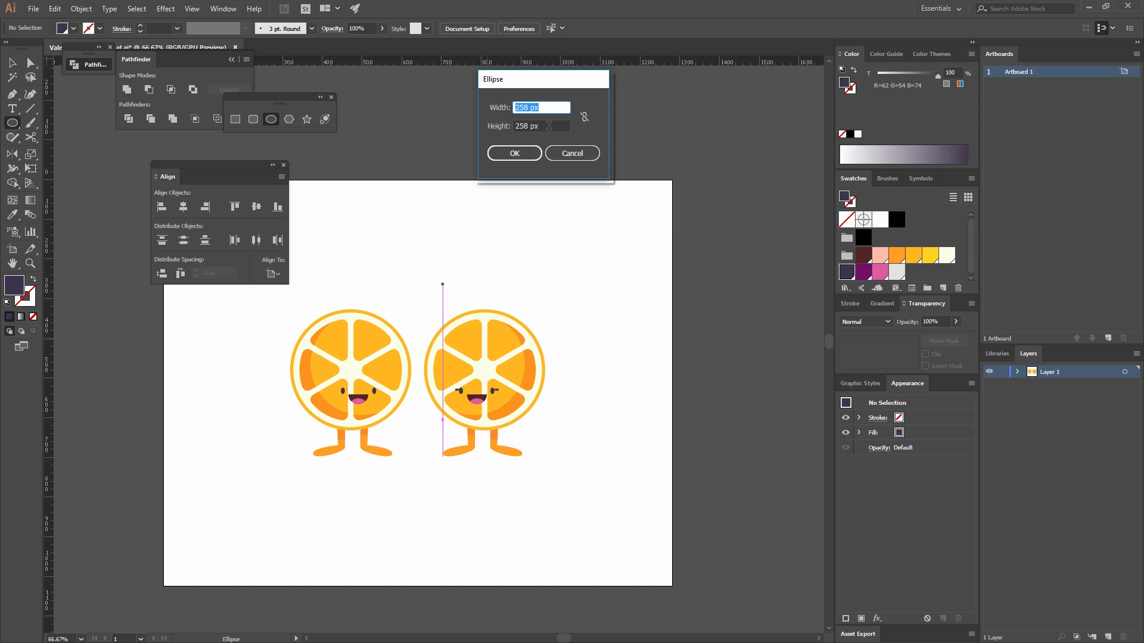
pyautogui.write('590')
pyautogui.press('Tab')
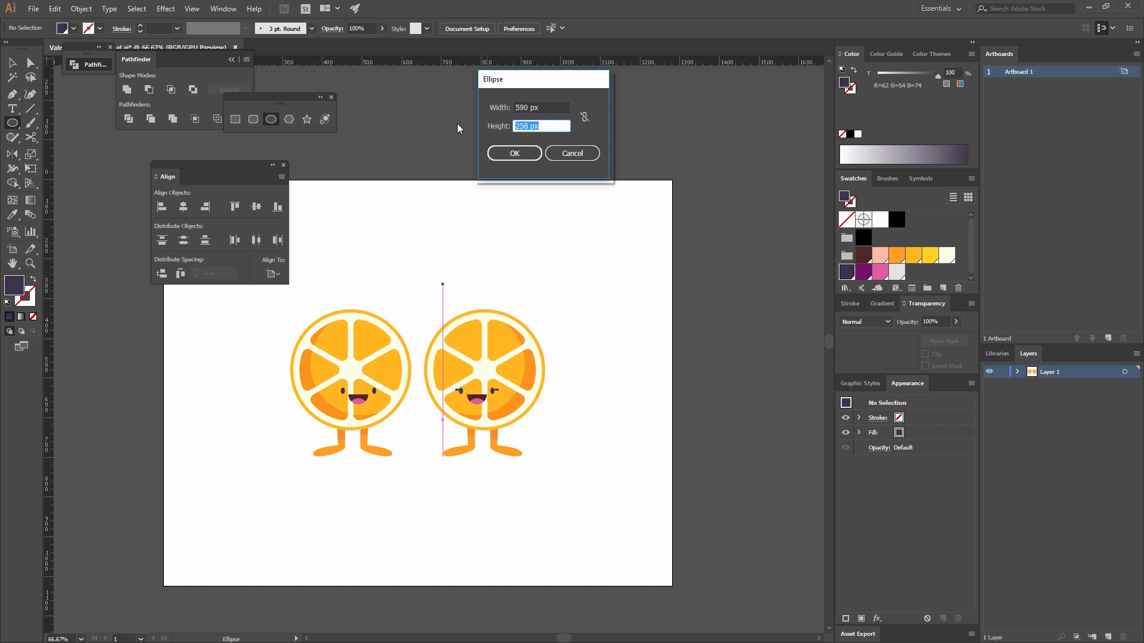
pyautogui.write('40')
pyautogui.click(514, 154)
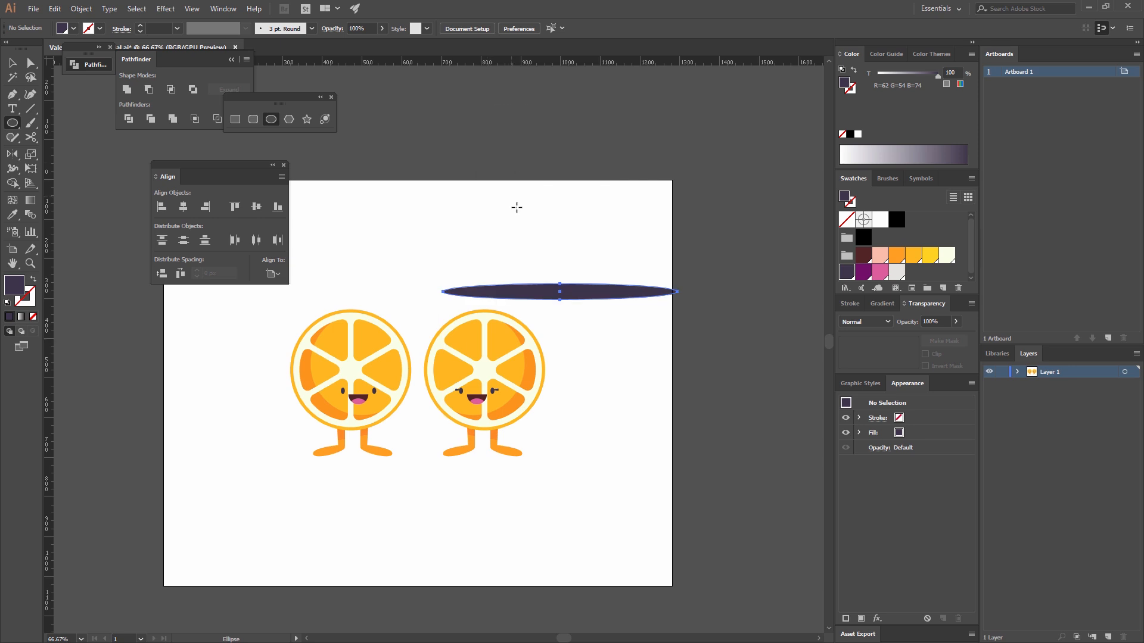
pyautogui.click(897, 272)
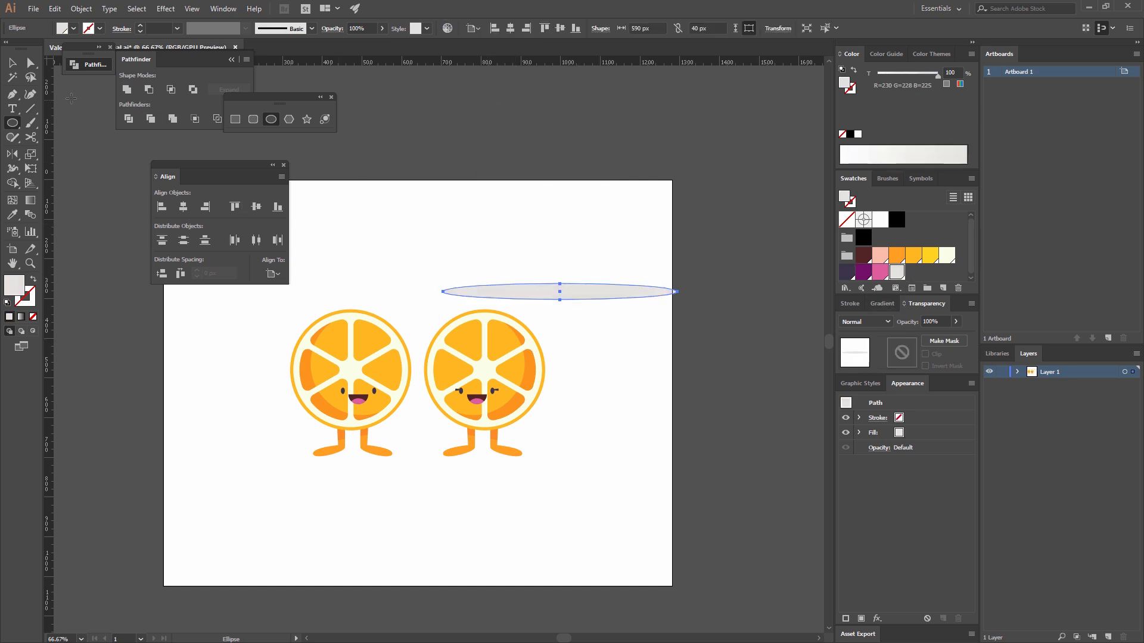
# Centre the grey ellipse horizontally on the artboard, move it down under the characters' feet and send it to the back.
pyautogui.press('v')
pyautogui.click(510, 28)
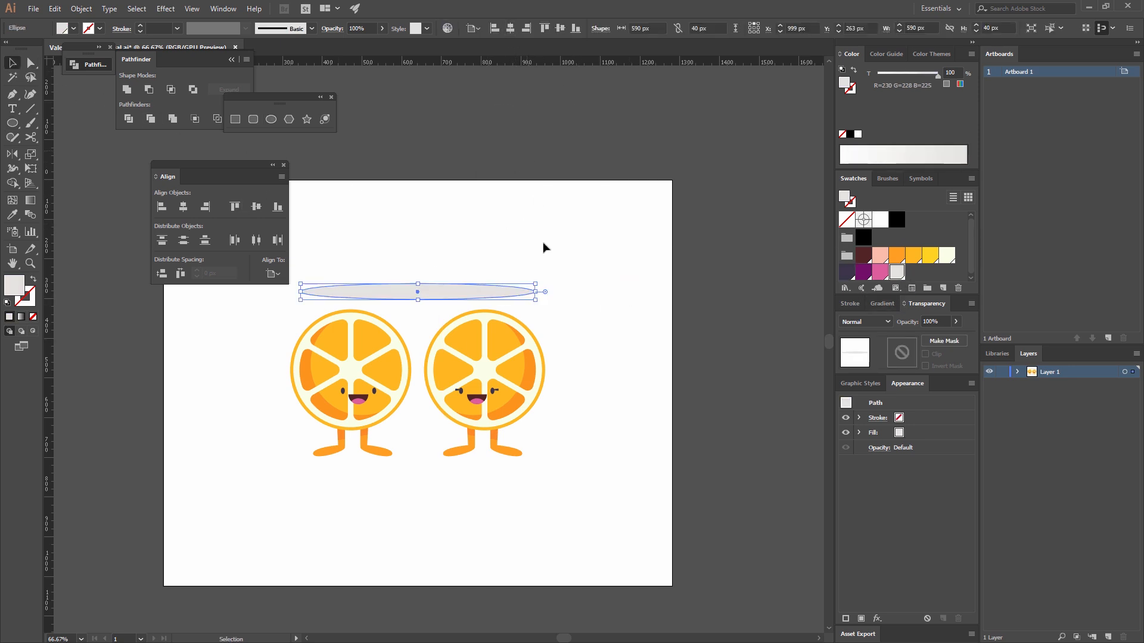
pyautogui.moveTo(480, 292); pyautogui.dragTo(476, 455)
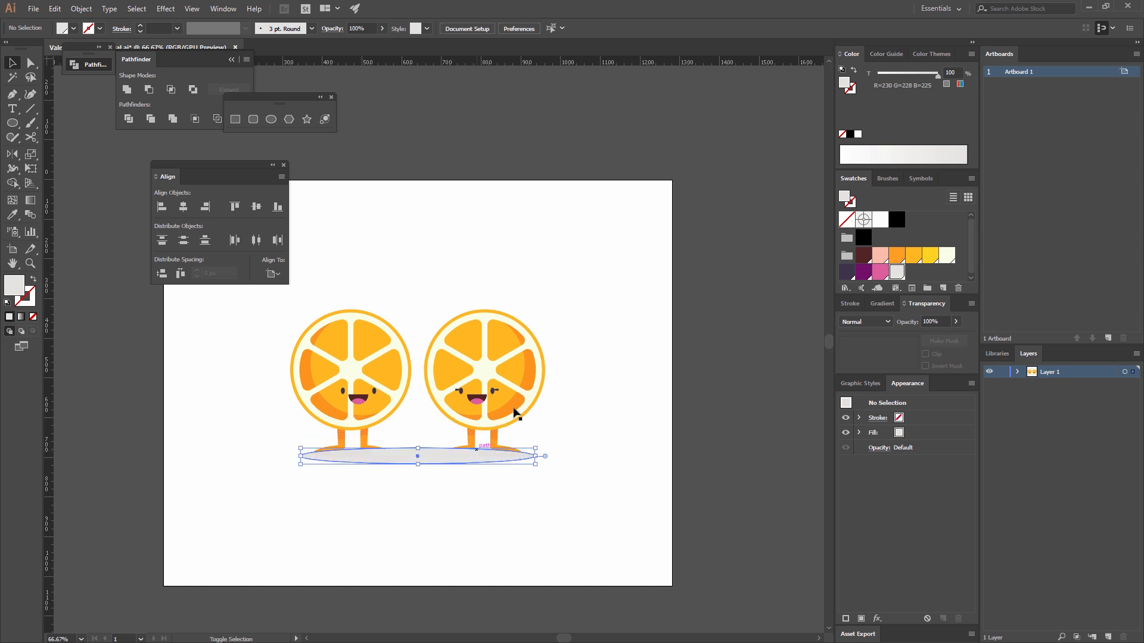
pyautogui.rightClick(416, 478)
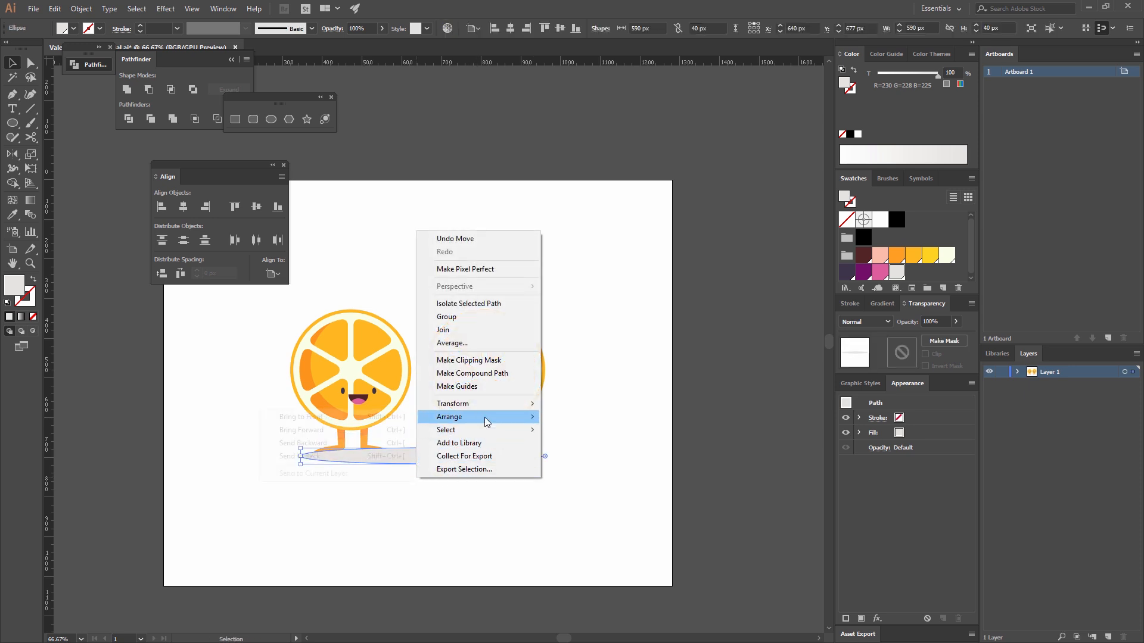
pyautogui.moveTo(456, 417)
pyautogui.click(332, 457)
pyautogui.click(592, 441)
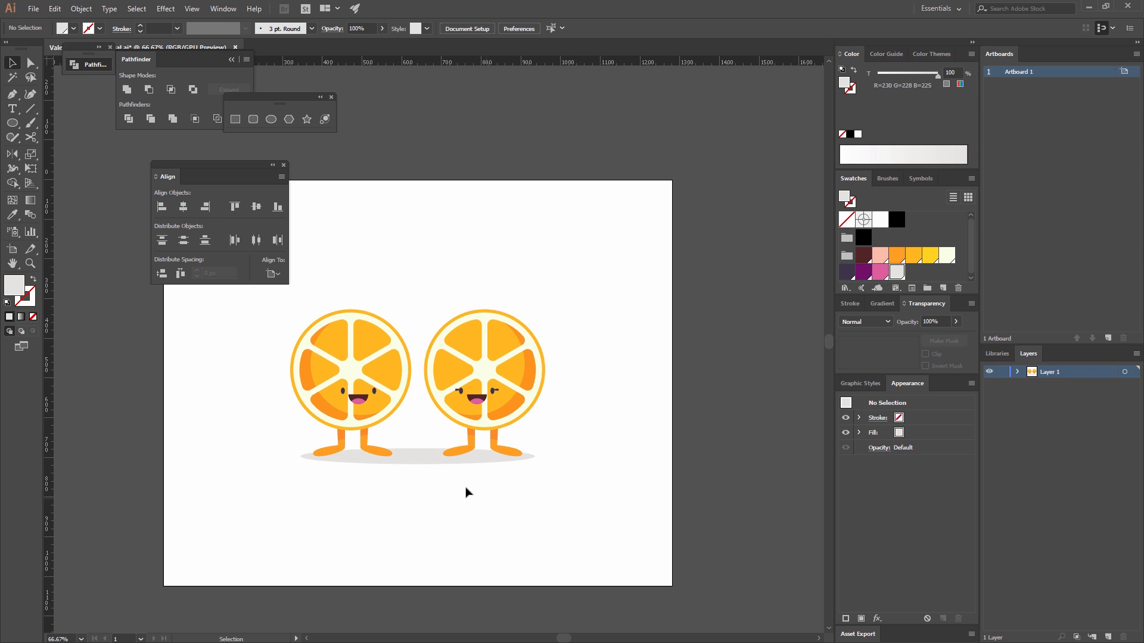
# Widen the grey shadow ellipse symmetrically about its centre to 712 px and set its height to 48 px.
pyautogui.click(431, 462)
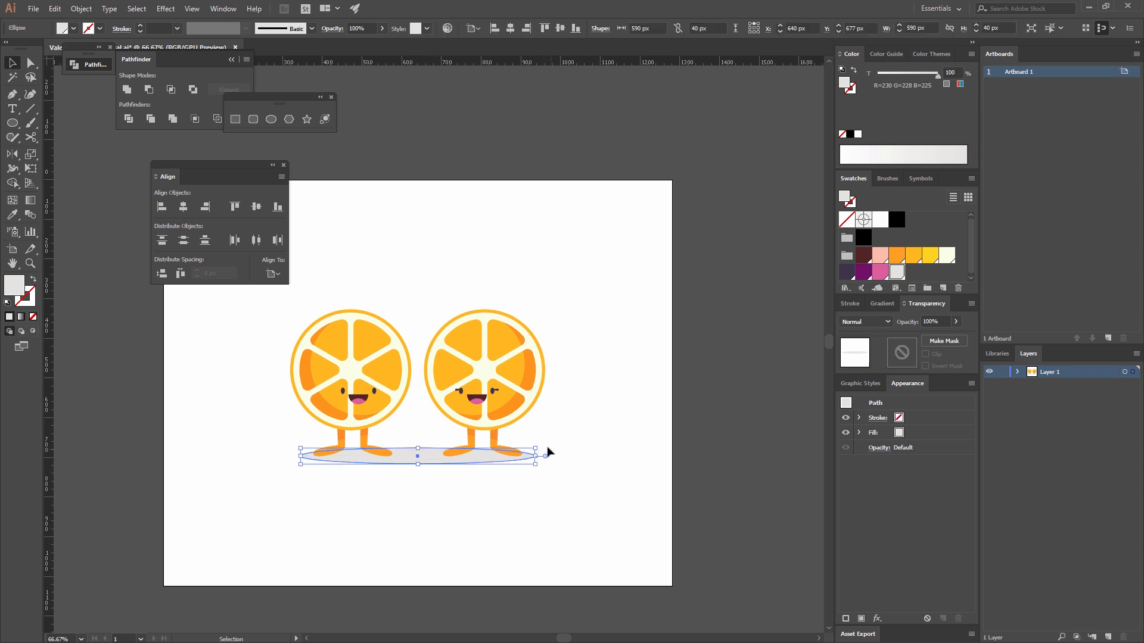
pyautogui.moveTo(533, 447); pyautogui.dragTo(560, 436)
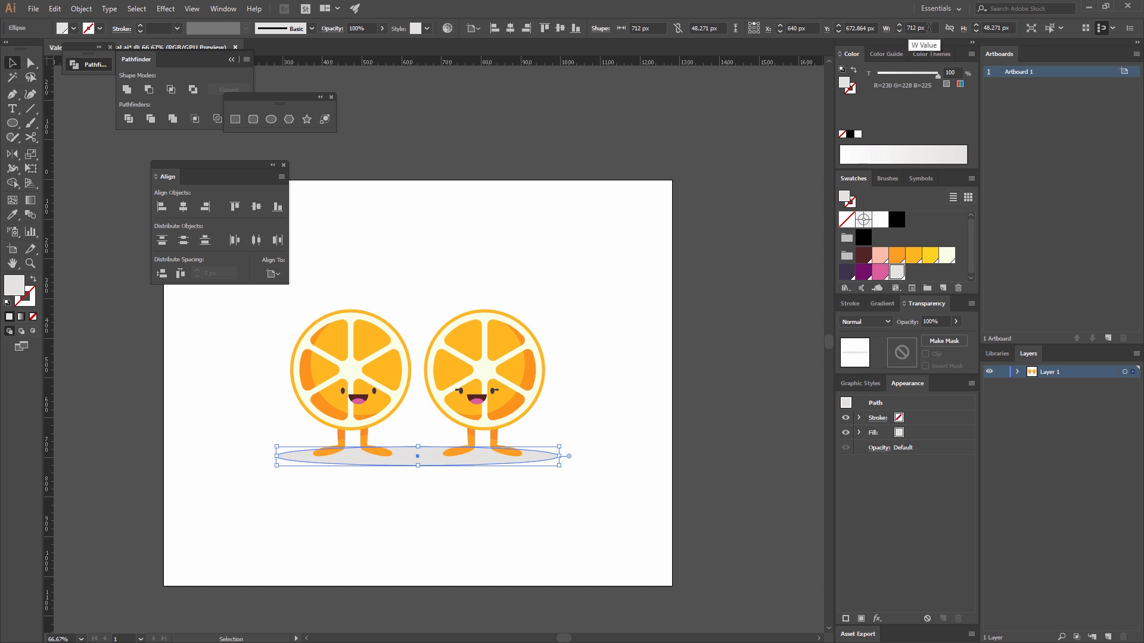
pyautogui.click(1012, 28)
pyautogui.write('48')
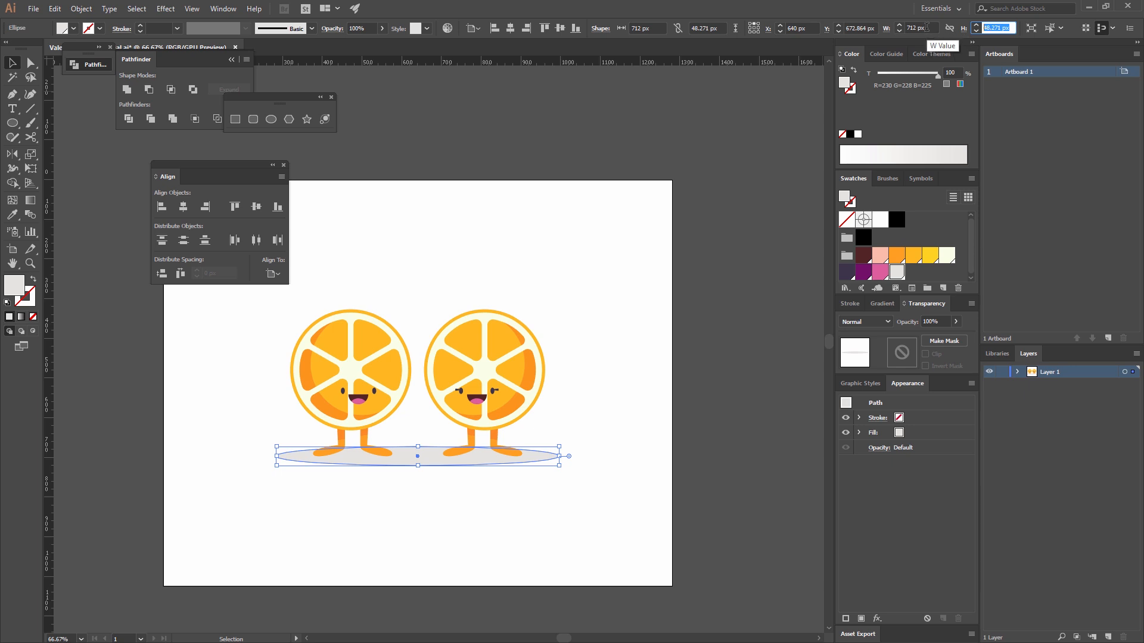
pyautogui.press('Return')
pyautogui.click(617, 265)
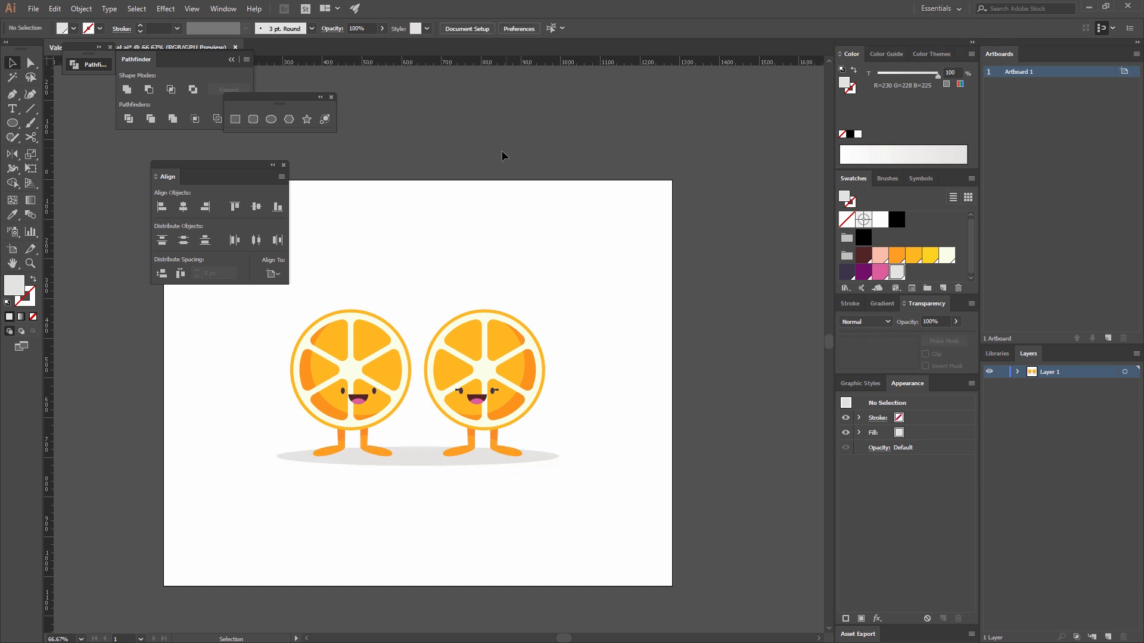
# Move the shadow ellipse up slightly beneath the characters' feet.
pyautogui.click(420, 463)
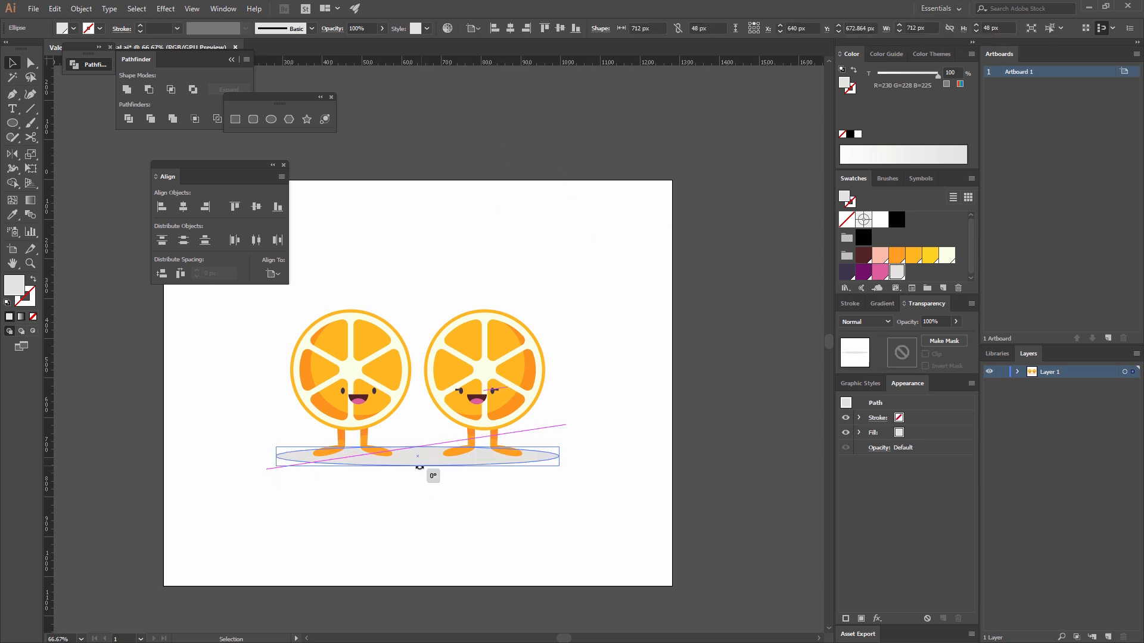
pyautogui.moveTo(419, 468); pyautogui.dragTo(429, 455)
pyautogui.click(420, 392)
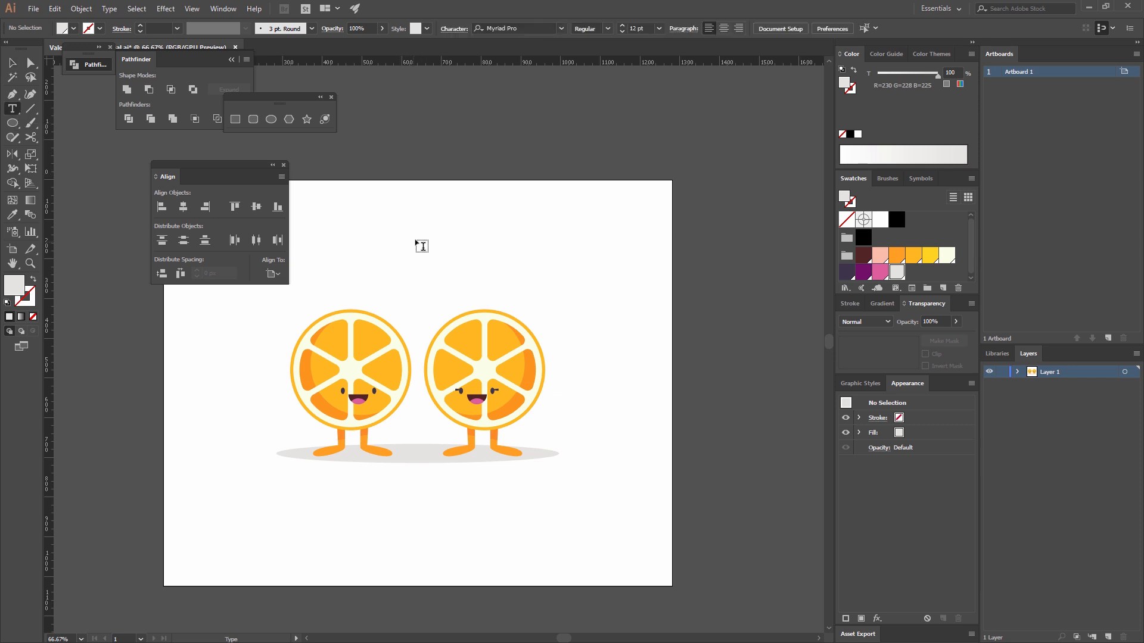
# Add the point text "Be my other half" above the two orange characters.
pyautogui.click(421, 233)
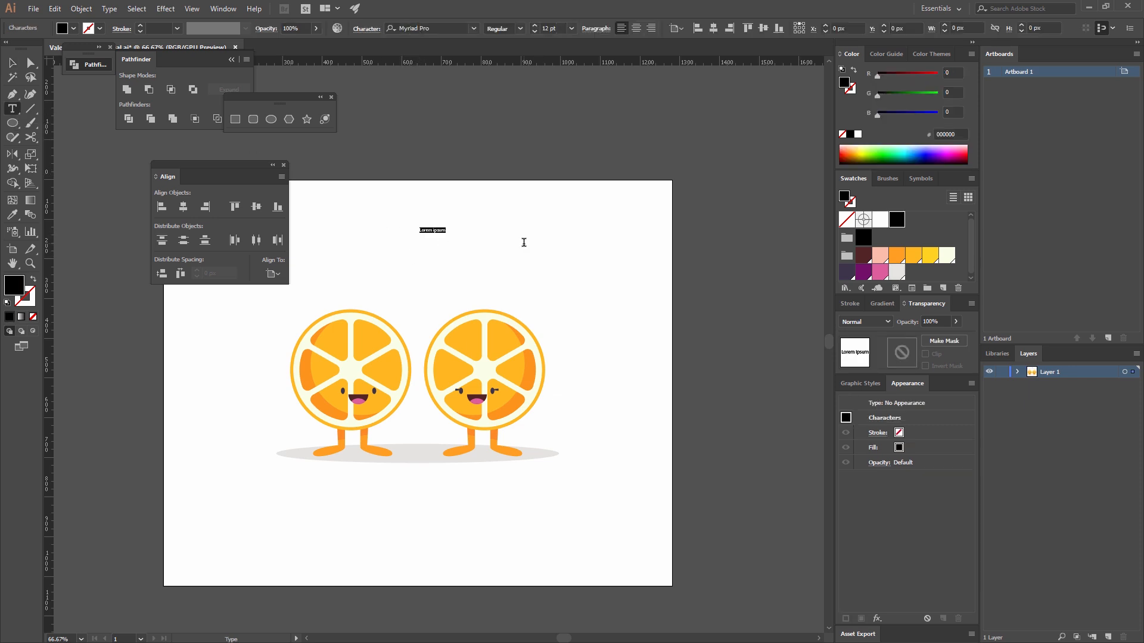
pyautogui.write('Be my other half')
pyautogui.moveTo(17, 50); pyautogui.dragTo(16, 51)
pyautogui.click(12, 63)
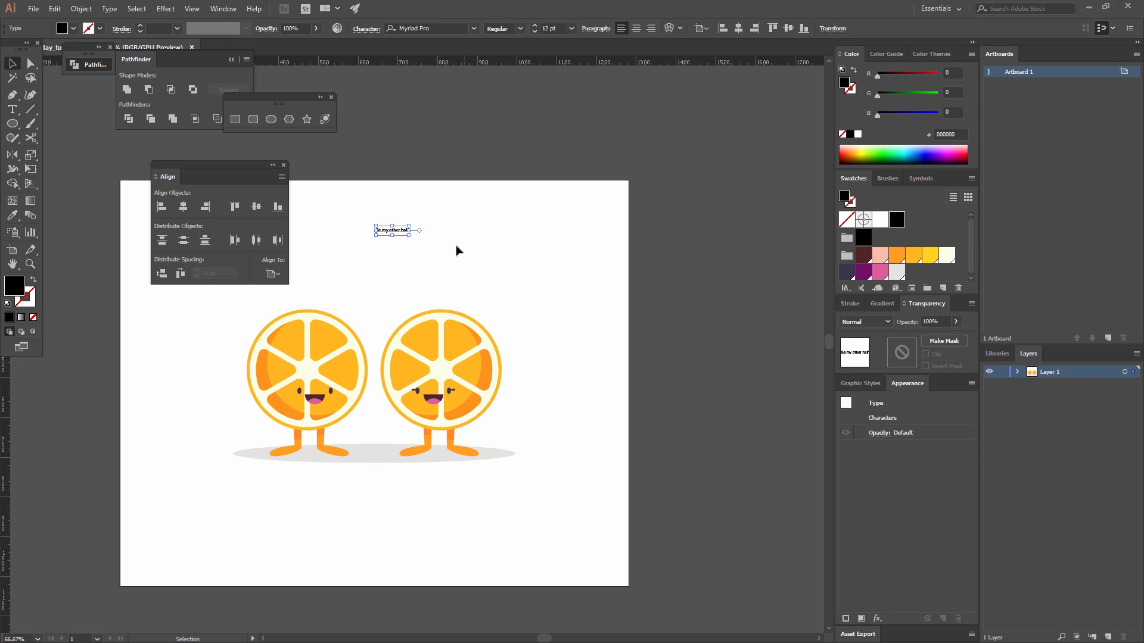
# Set the font size of the "Be my other half" text to 40 pt.
pyautogui.click(451, 172)
pyautogui.click(382, 236)
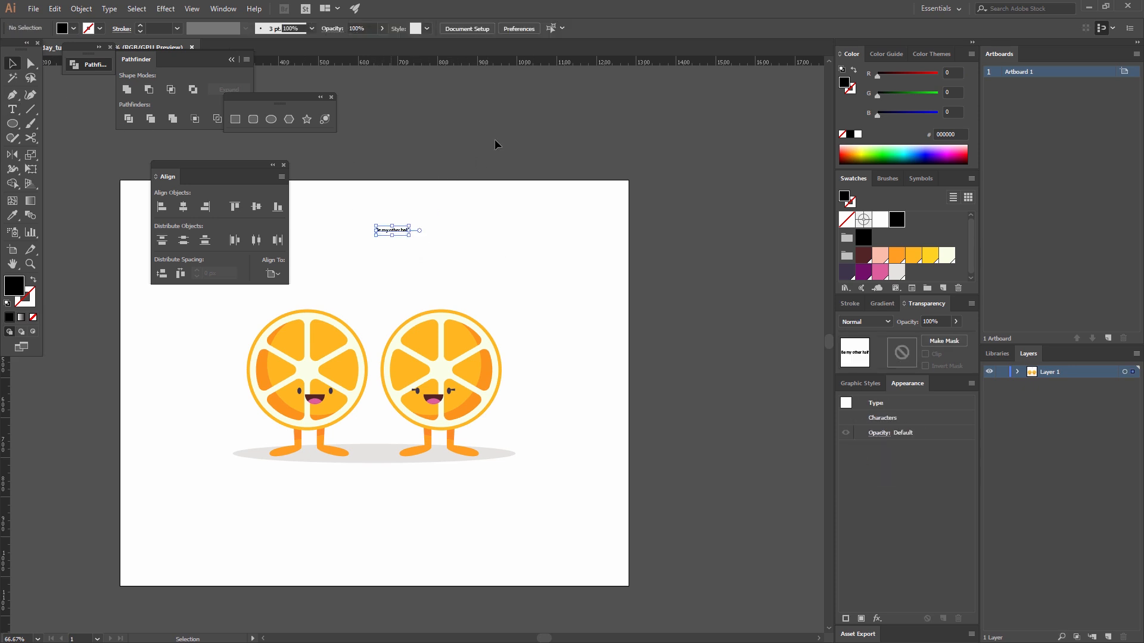
pyautogui.click(571, 28)
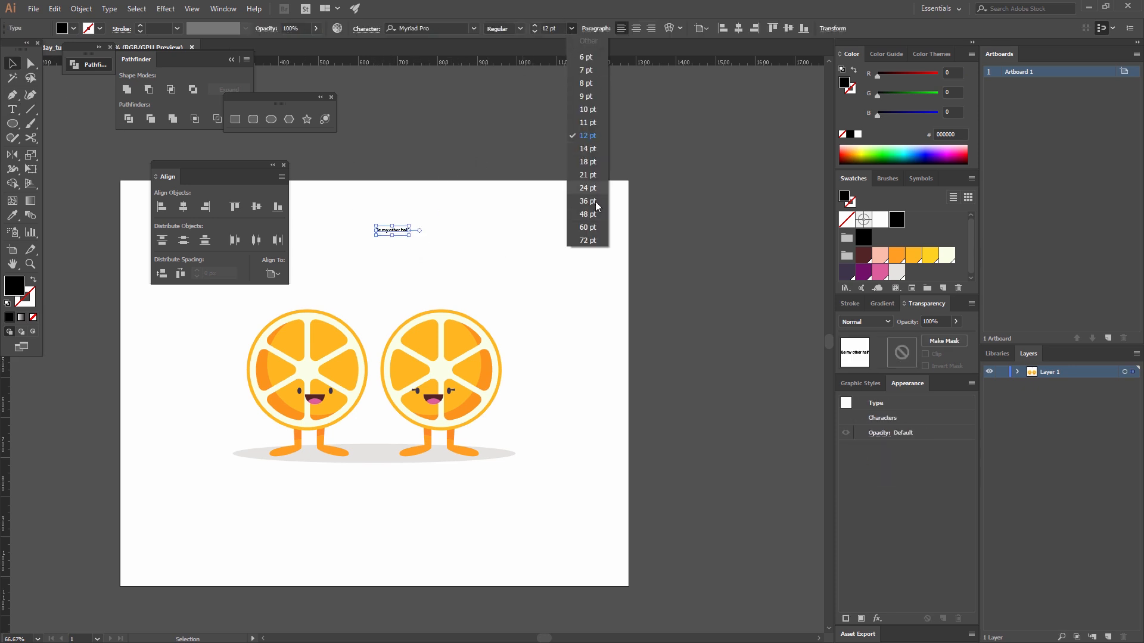
pyautogui.click(588, 240)
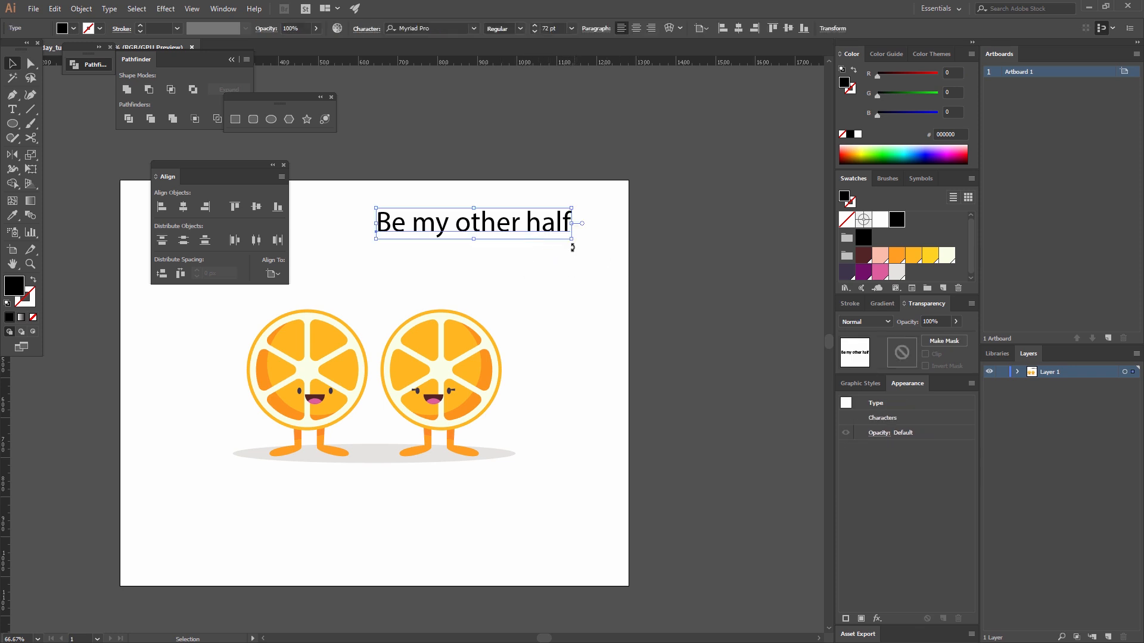
pyautogui.click(558, 28)
pyautogui.write('40')
pyautogui.press('Return')
pyautogui.click(573, 262)
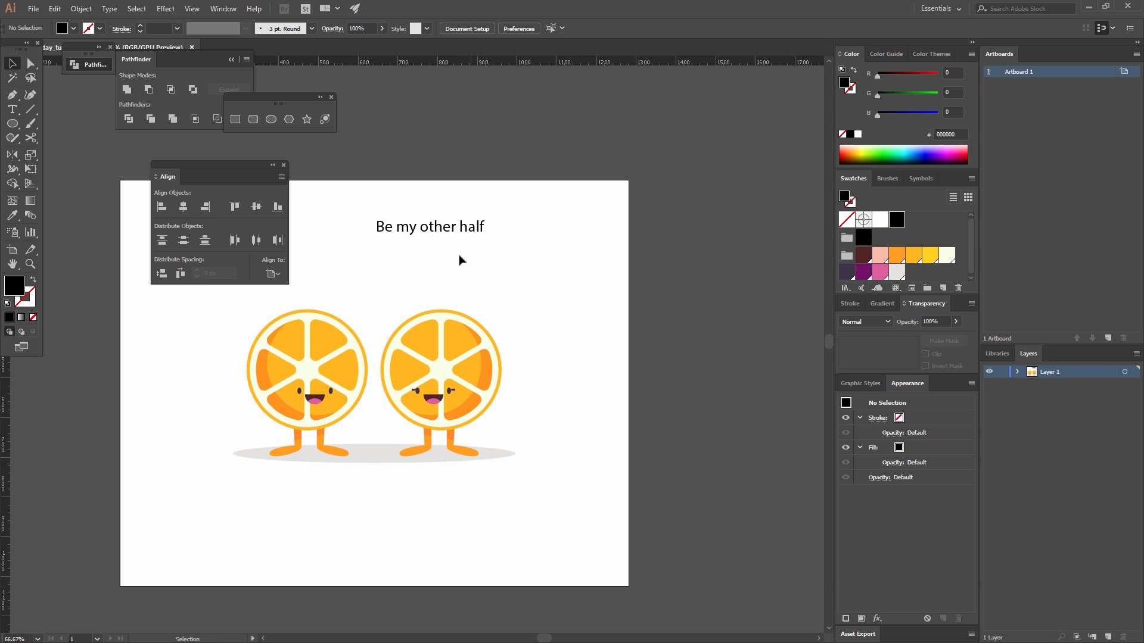
# Centre-align the paragraph of the "Be my other half" text and centre it horizontally on the artboard.
pyautogui.click(471, 228)
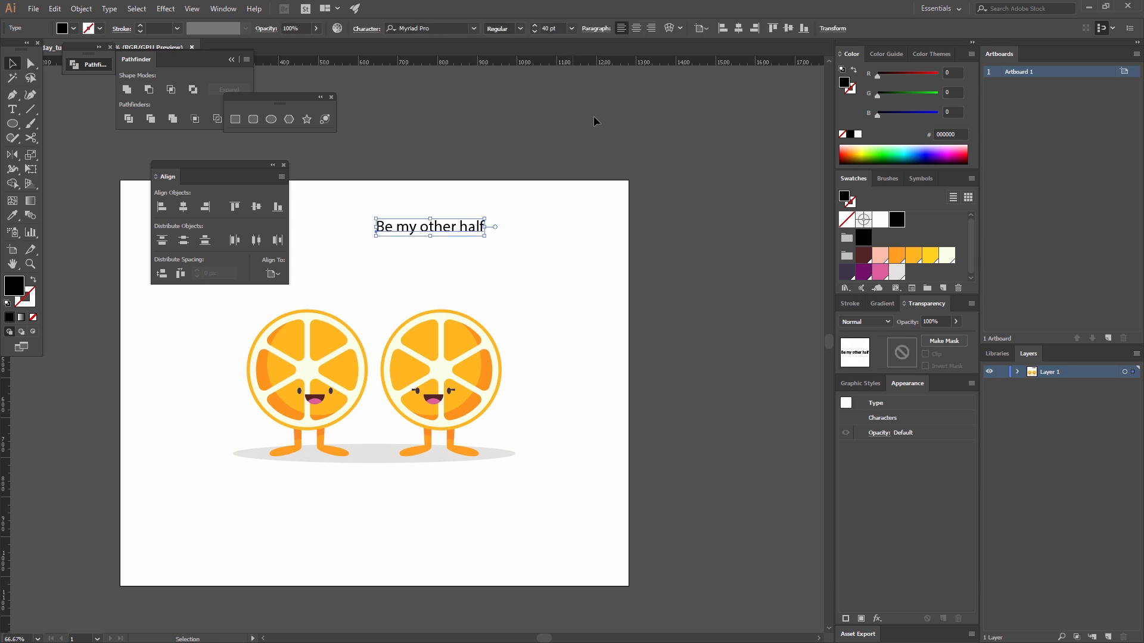
pyautogui.click(636, 30)
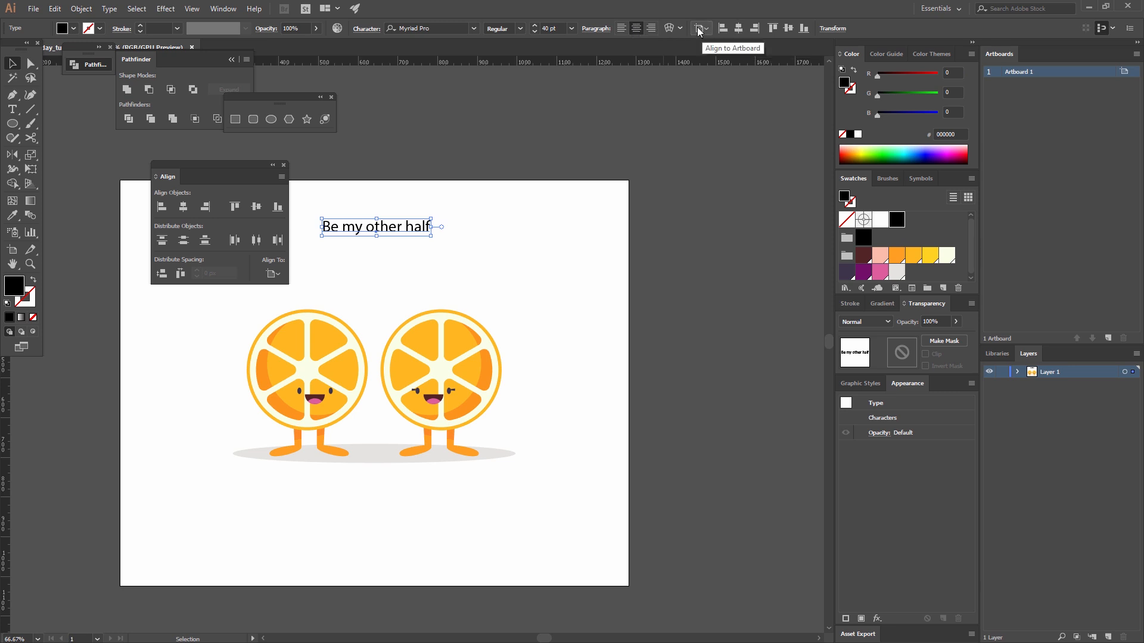
pyautogui.click(740, 27)
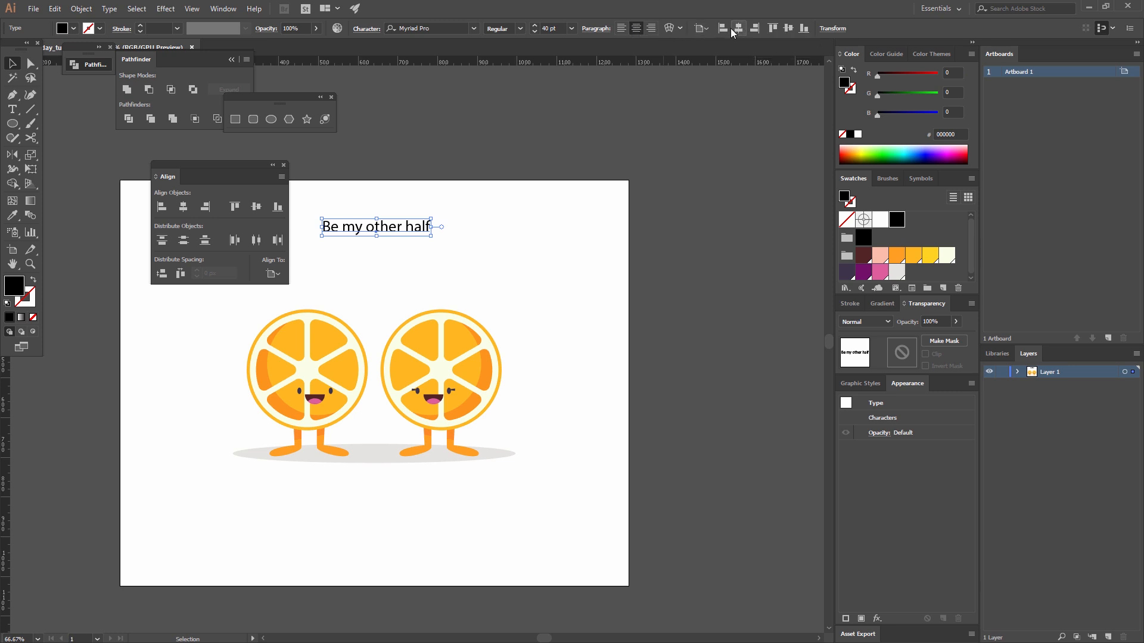
pyautogui.click(592, 222)
# Move the text below the ground shadow and fill it with the dark purple swatch (R=62 G=54 B=74).
pyautogui.moveTo(409, 224); pyautogui.dragTo(395, 501)
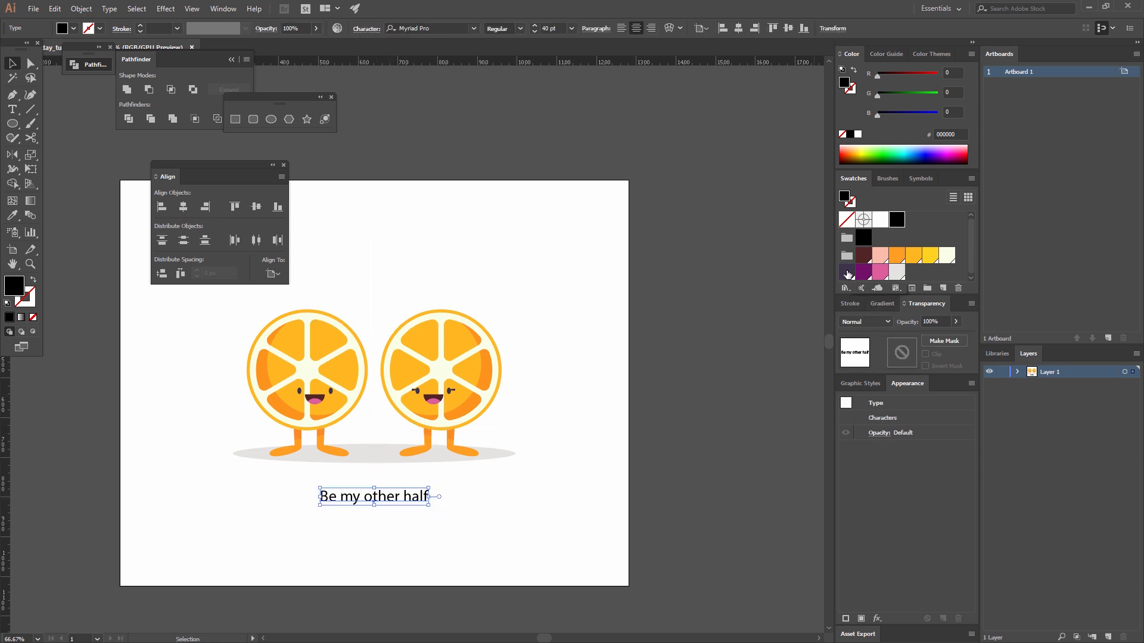
pyautogui.click(847, 273)
pyautogui.click(614, 459)
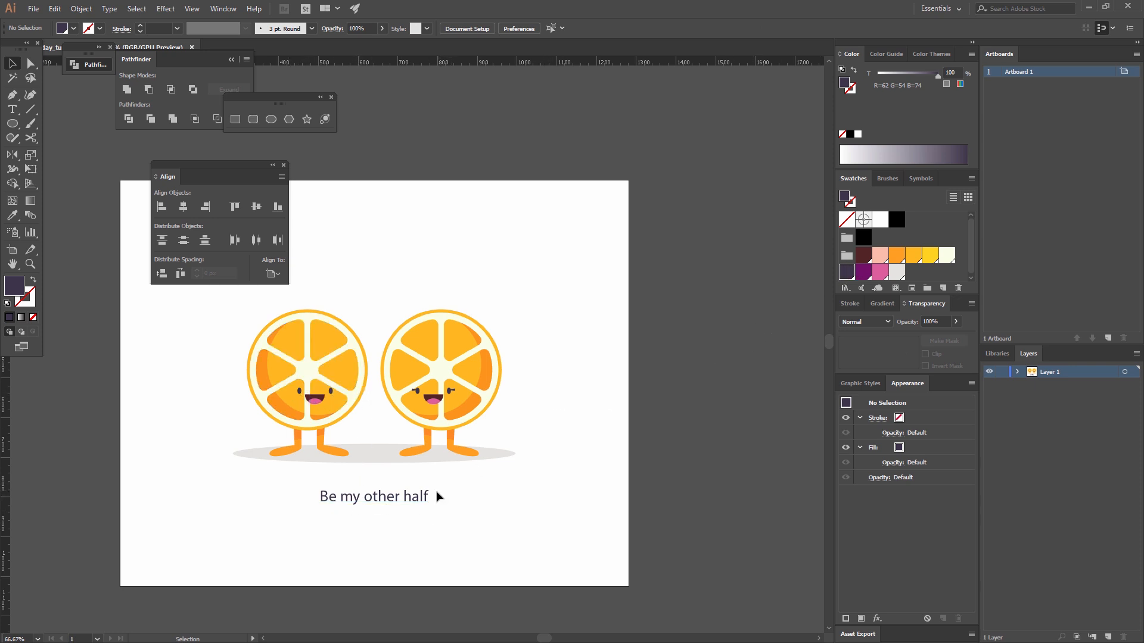
# Colour only the word "half" with the orange swatch (R=255 G=159 B=33).
pyautogui.press('t')
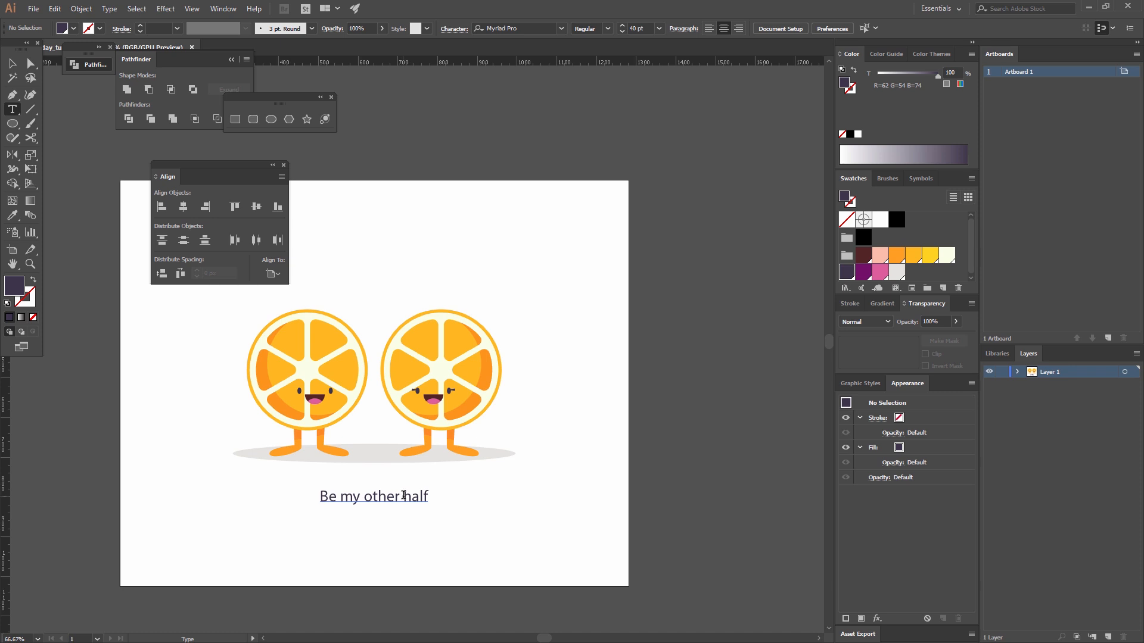
pyautogui.moveTo(404, 495); pyautogui.dragTo(451, 493)
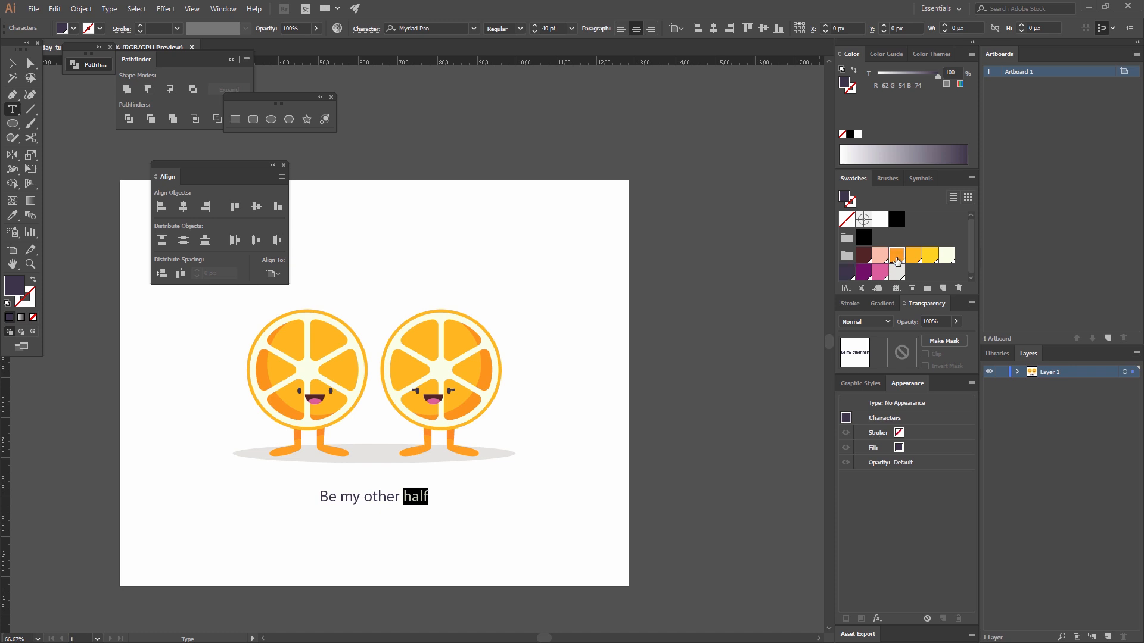
pyautogui.click(897, 255)
pyautogui.click(13, 63)
pyautogui.click(449, 199)
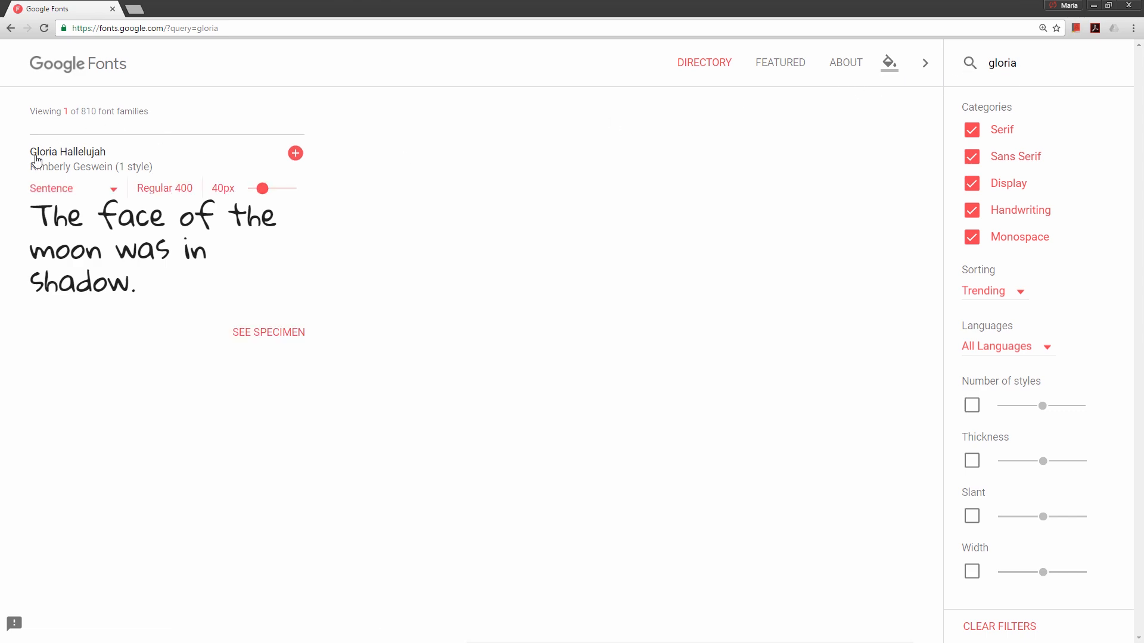
# Change the font of the whole "Be my other half" text to Gloria Hallelujah.
pyautogui.moveTo(221, 270)
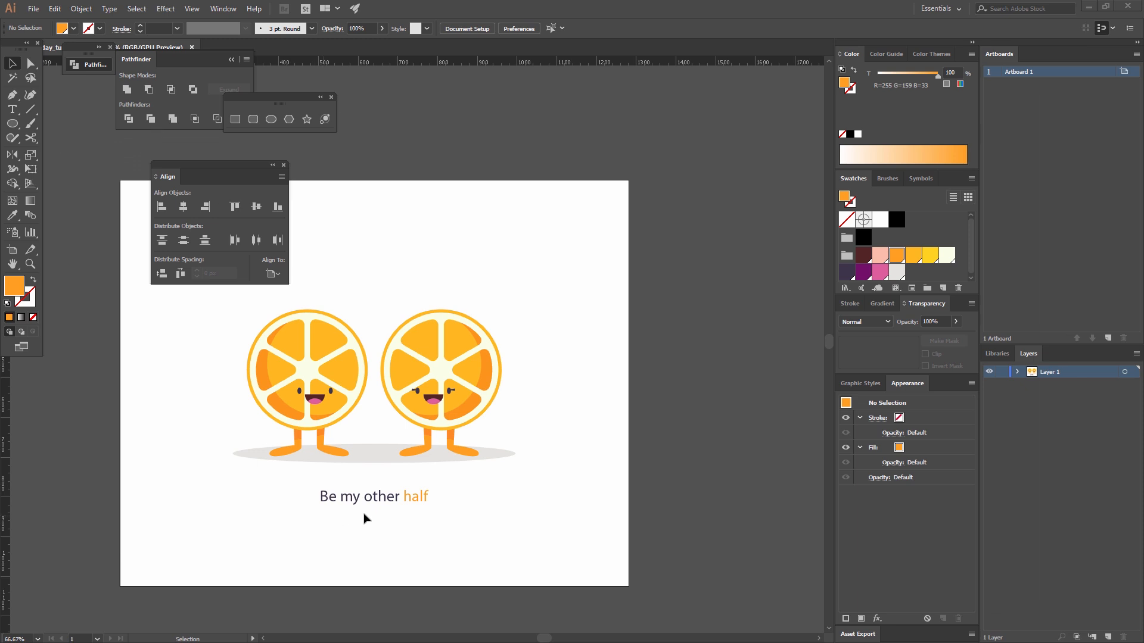
pyautogui.click(392, 499)
pyautogui.click(444, 25)
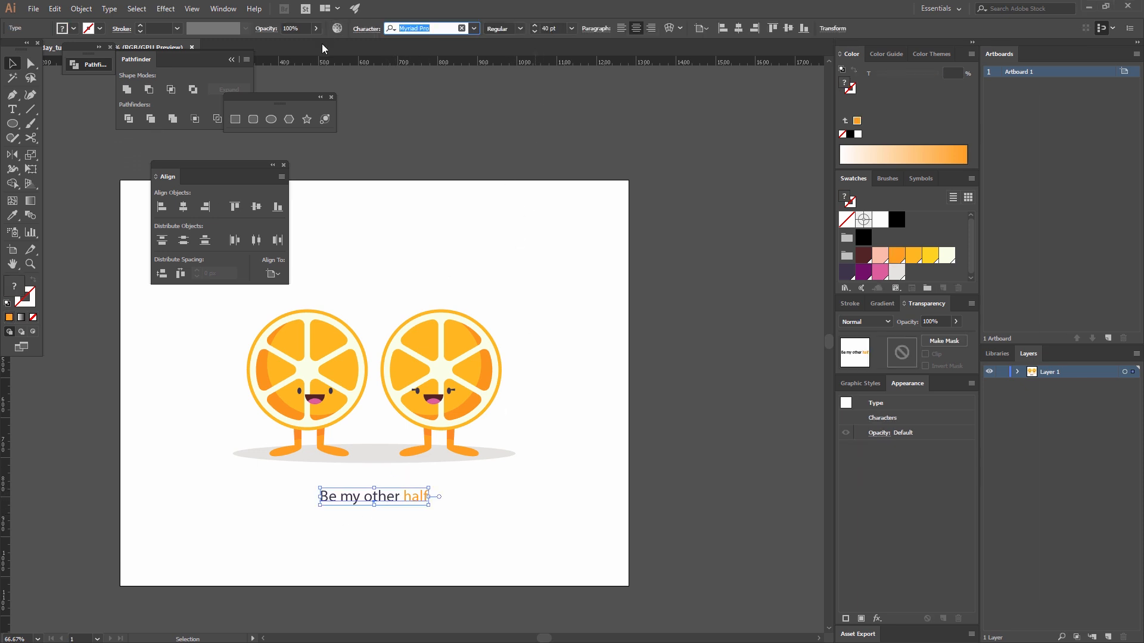
pyautogui.write('glo')
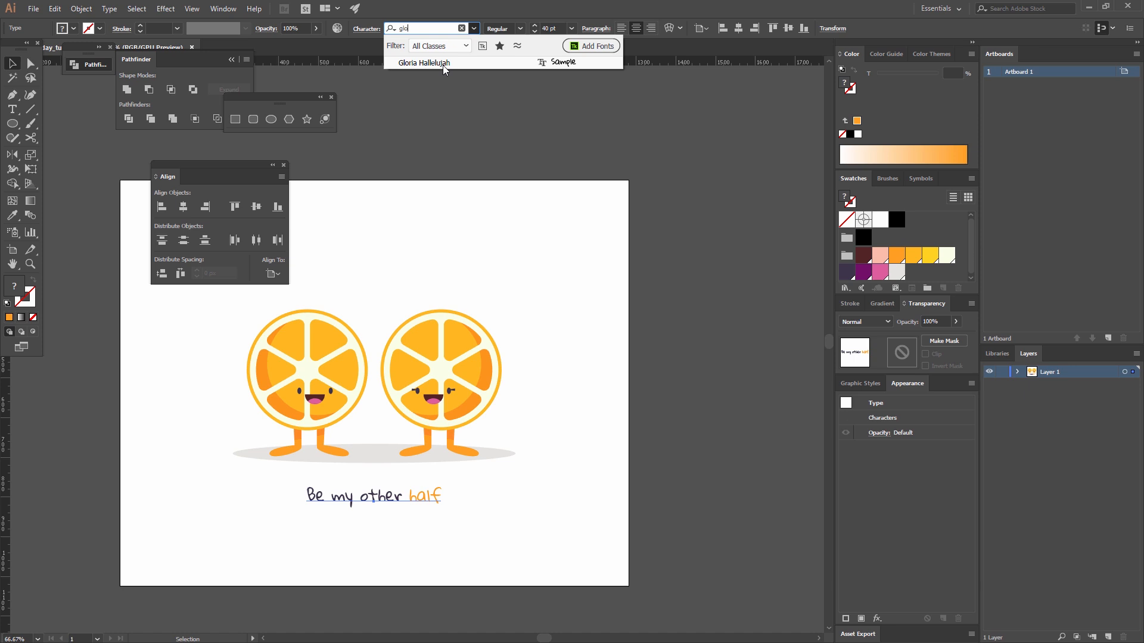
pyautogui.click(444, 65)
pyautogui.click(547, 208)
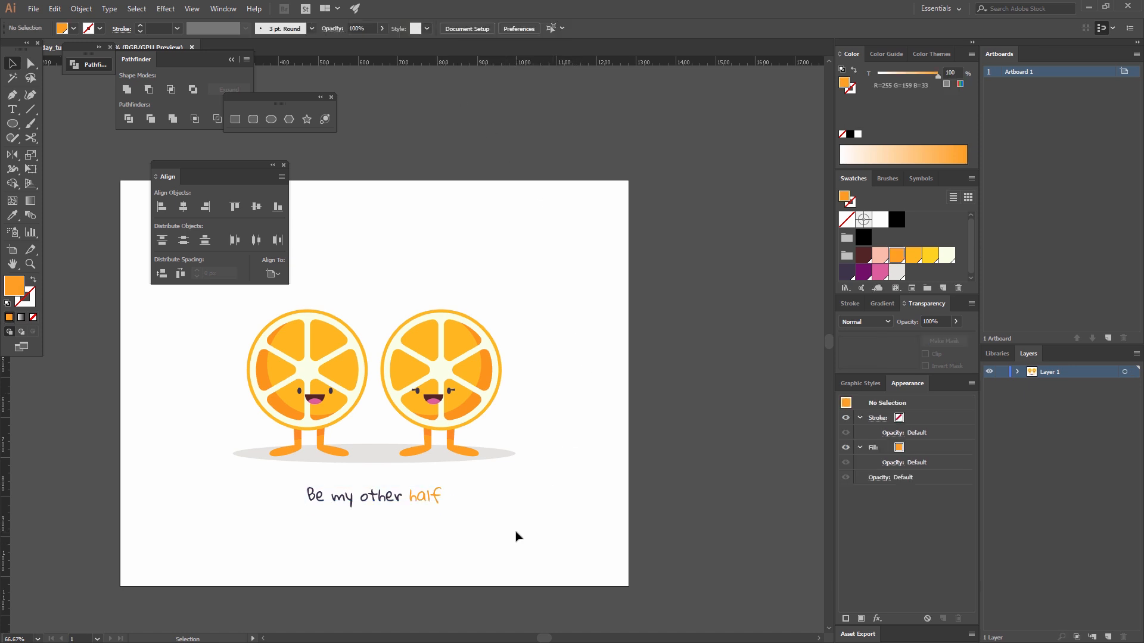
# Group the characters, shadow and text together and centre the group vertically on the artboard.
pyautogui.moveTo(347, 531); pyautogui.dragTo(472, 488)
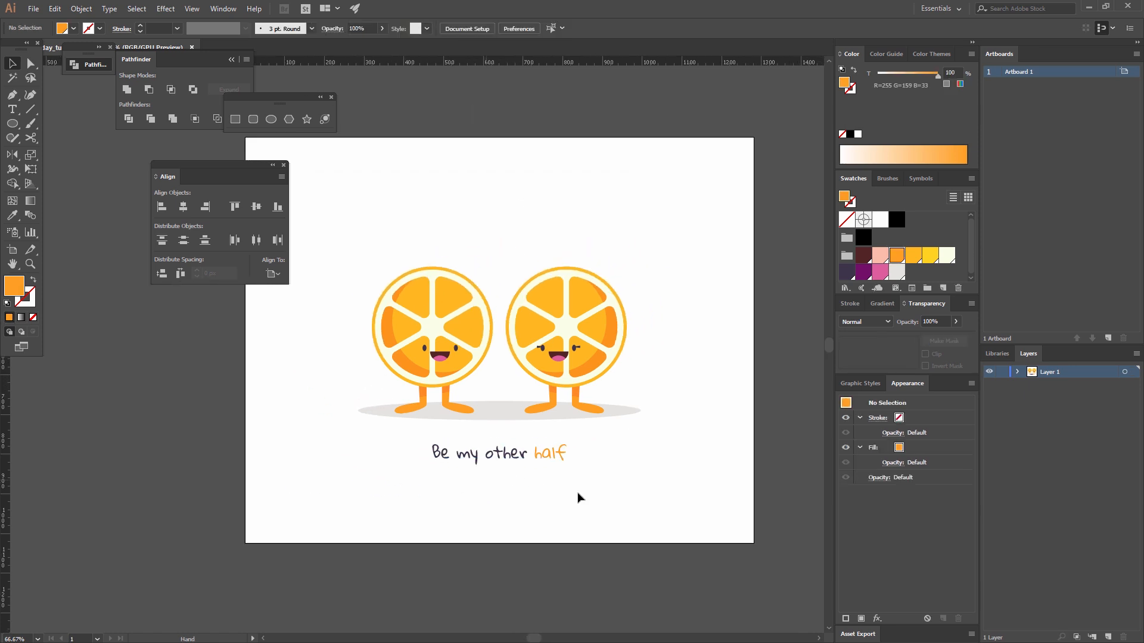
pyautogui.moveTo(631, 503); pyautogui.dragTo(381, 241)
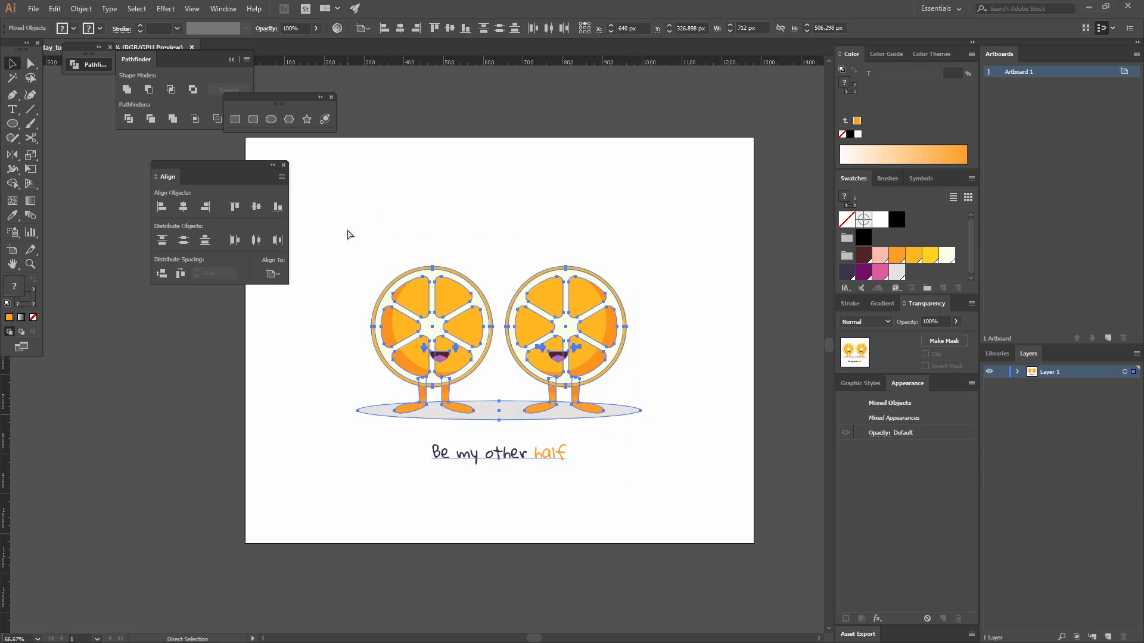
pyautogui.hotkey('ctrl', 'g')
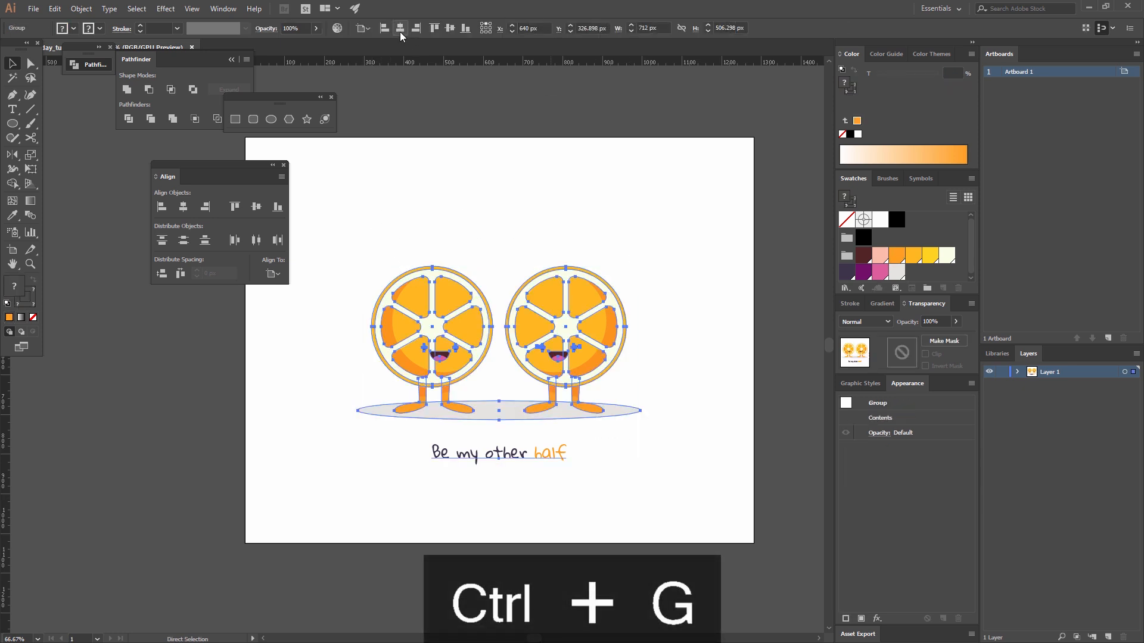
pyautogui.click(451, 28)
pyautogui.click(717, 293)
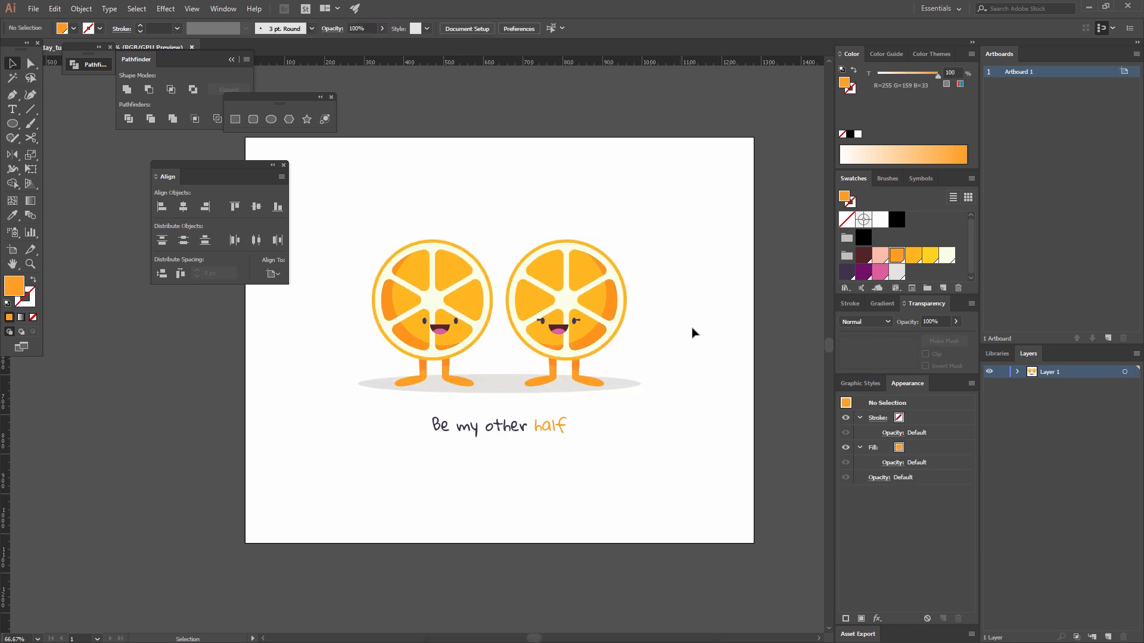